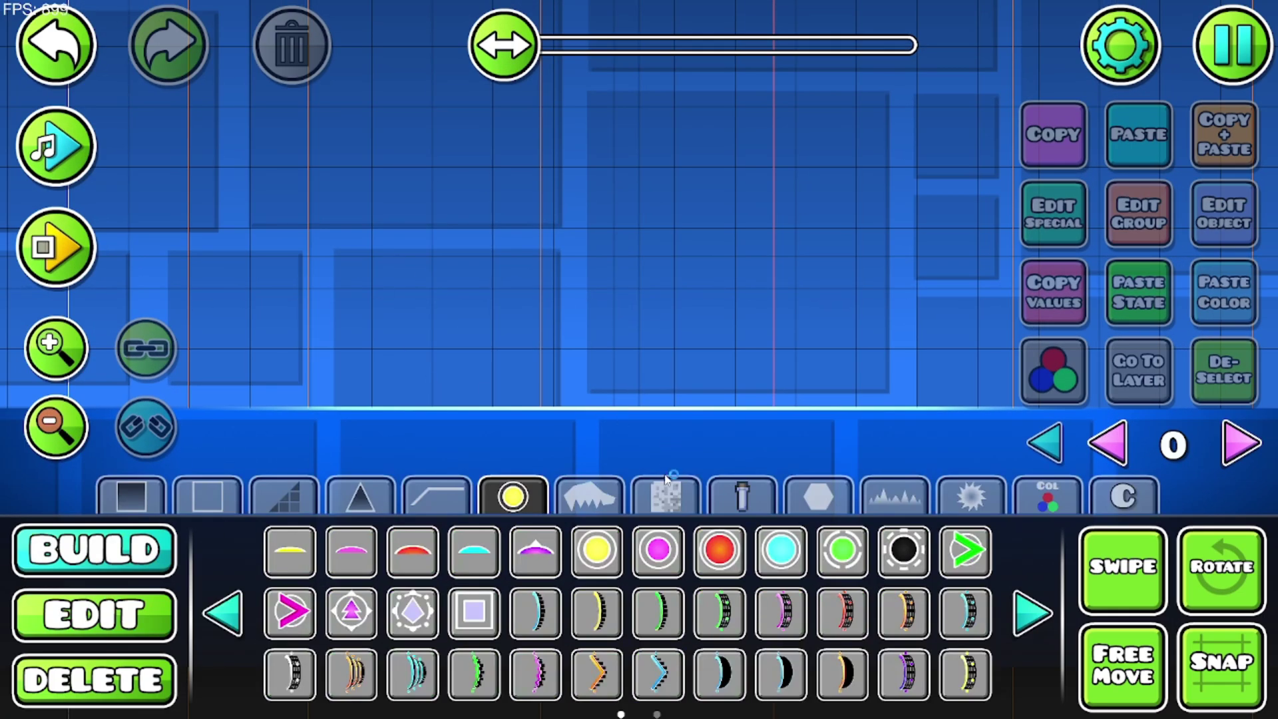
# - Place the square face block on the ground as a character in the level
pyautogui.click(666, 481)
pyautogui.click(758, 498)
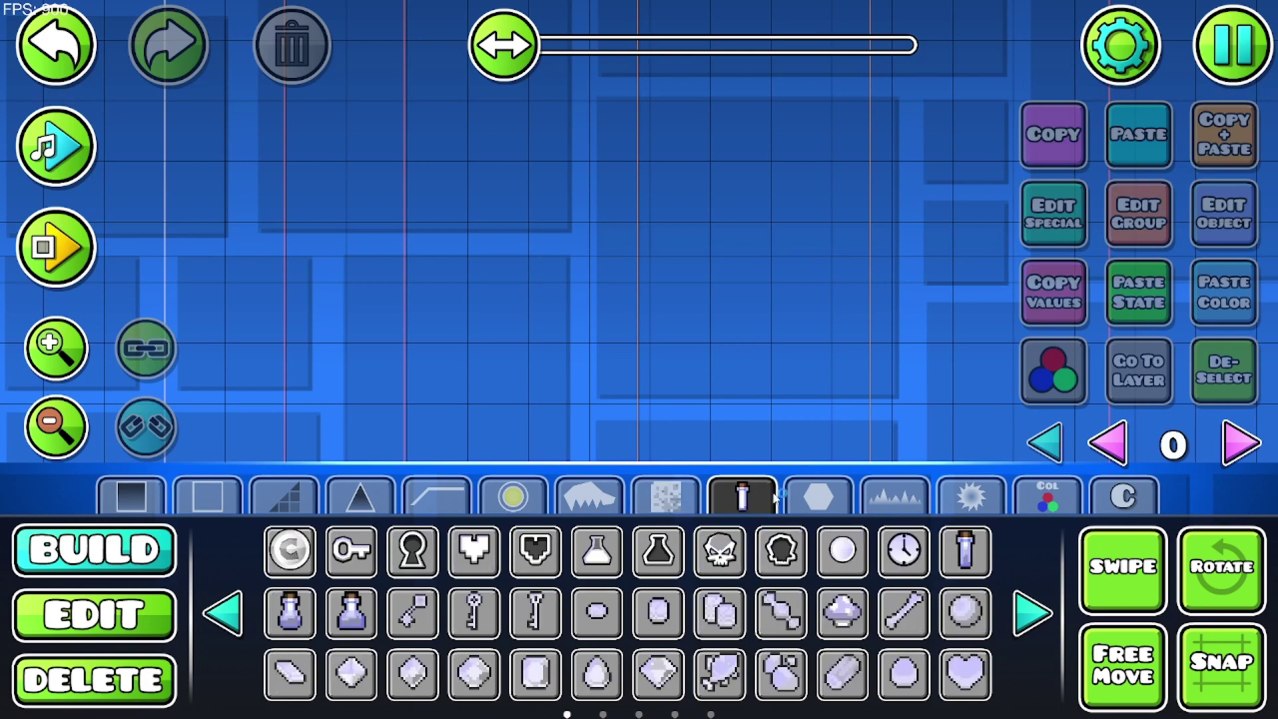
pyautogui.click(832, 505)
pyautogui.click(535, 610)
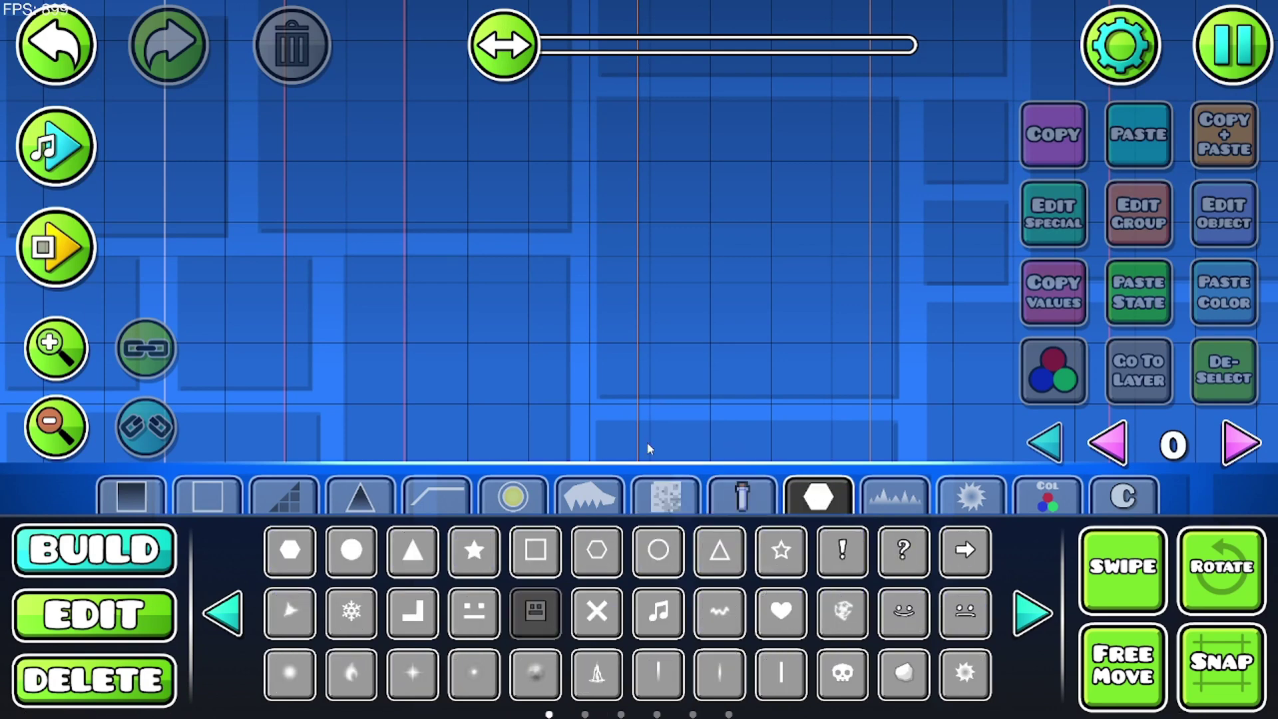
pyautogui.click(678, 435)
pyautogui.moveTo(996, 375); pyautogui.dragTo(711, 402)
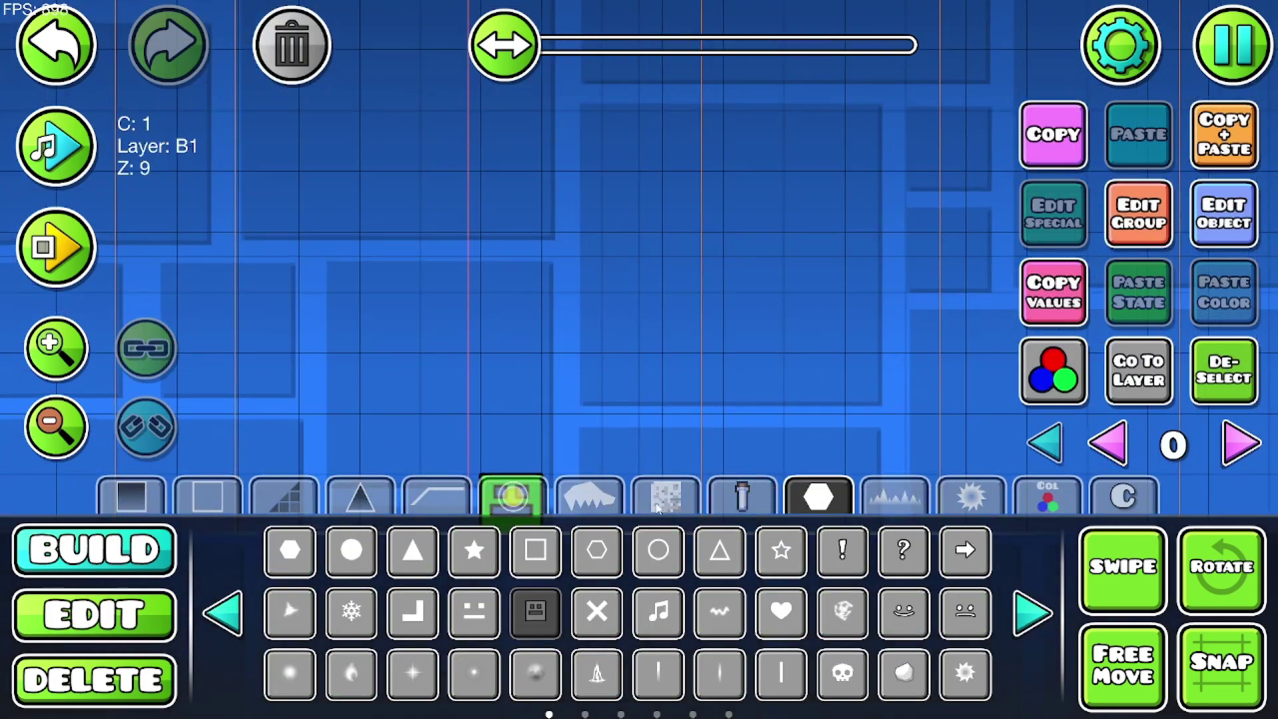
# - Place a text object above the ground near the face block
pyautogui.click(531, 504)
pyautogui.click(1032, 612)
pyautogui.click(658, 551)
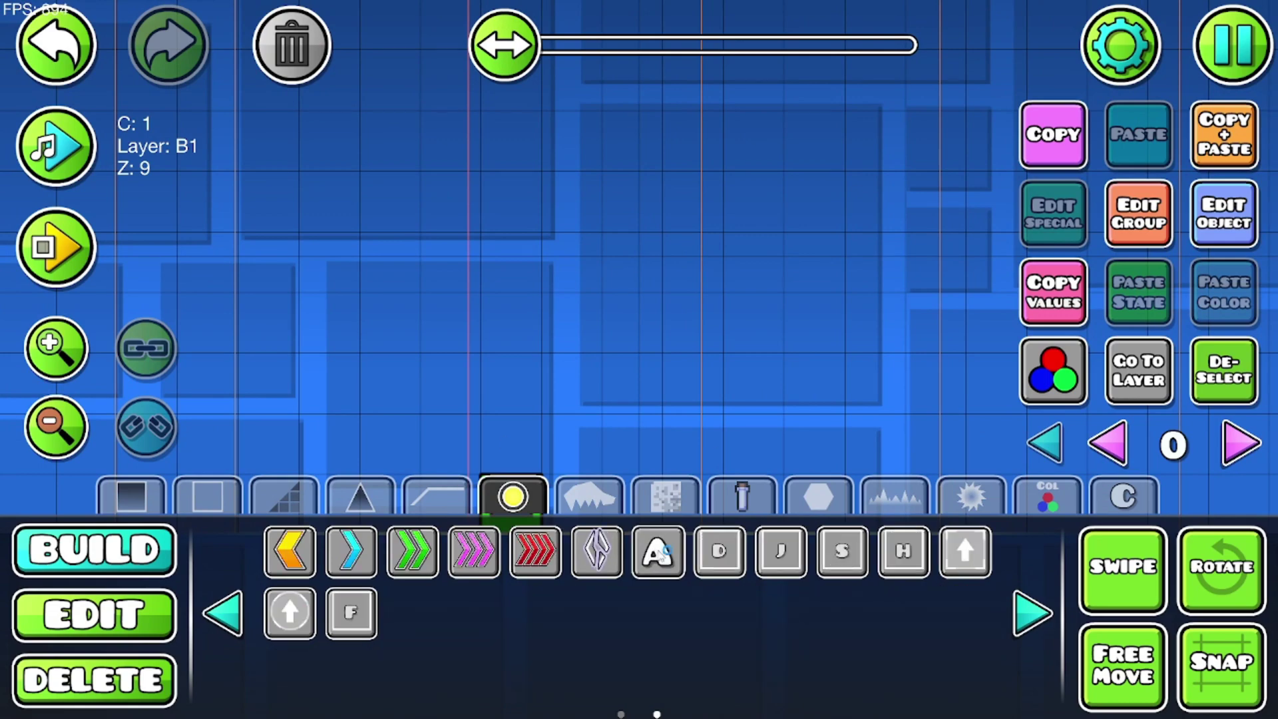
pyautogui.click(450, 265)
pyautogui.press('w')
# - Replace the text object's content with "hi hows it going"
pyautogui.click(1216, 213)
pyautogui.click(946, 80)
pyautogui.click(962, 281)
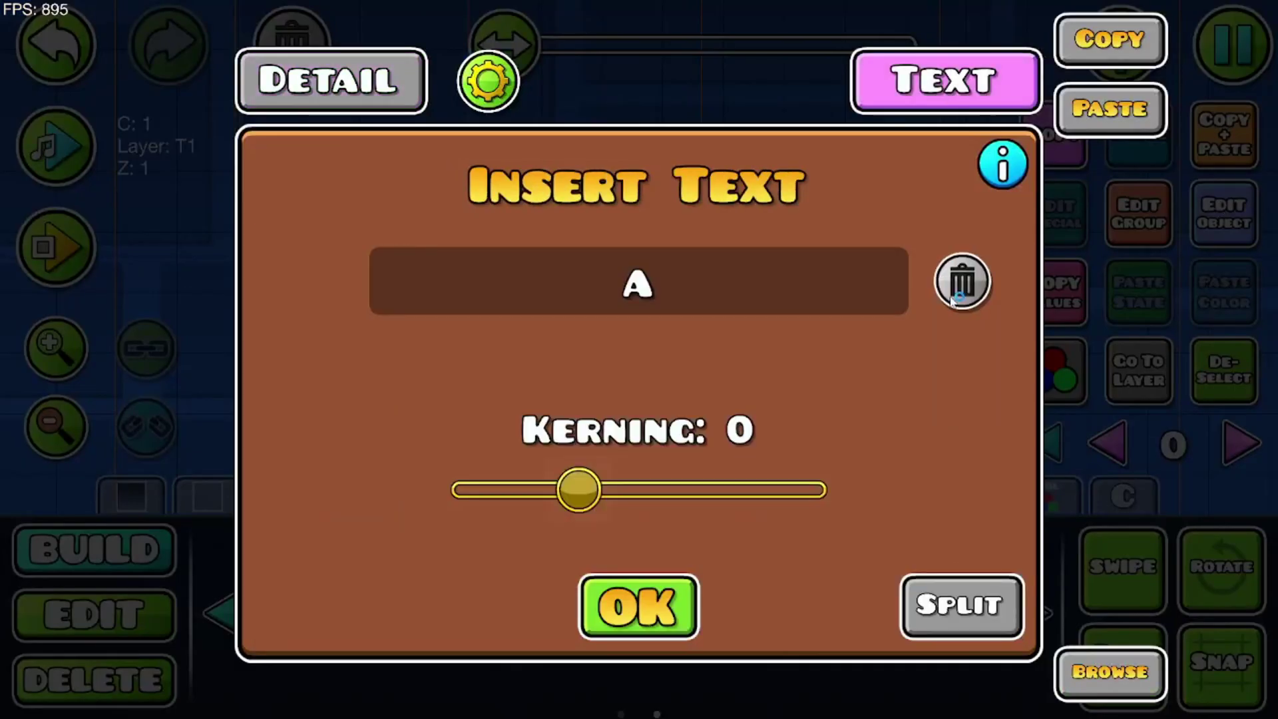
pyautogui.click(773, 276)
pyautogui.write('hi hows it go')
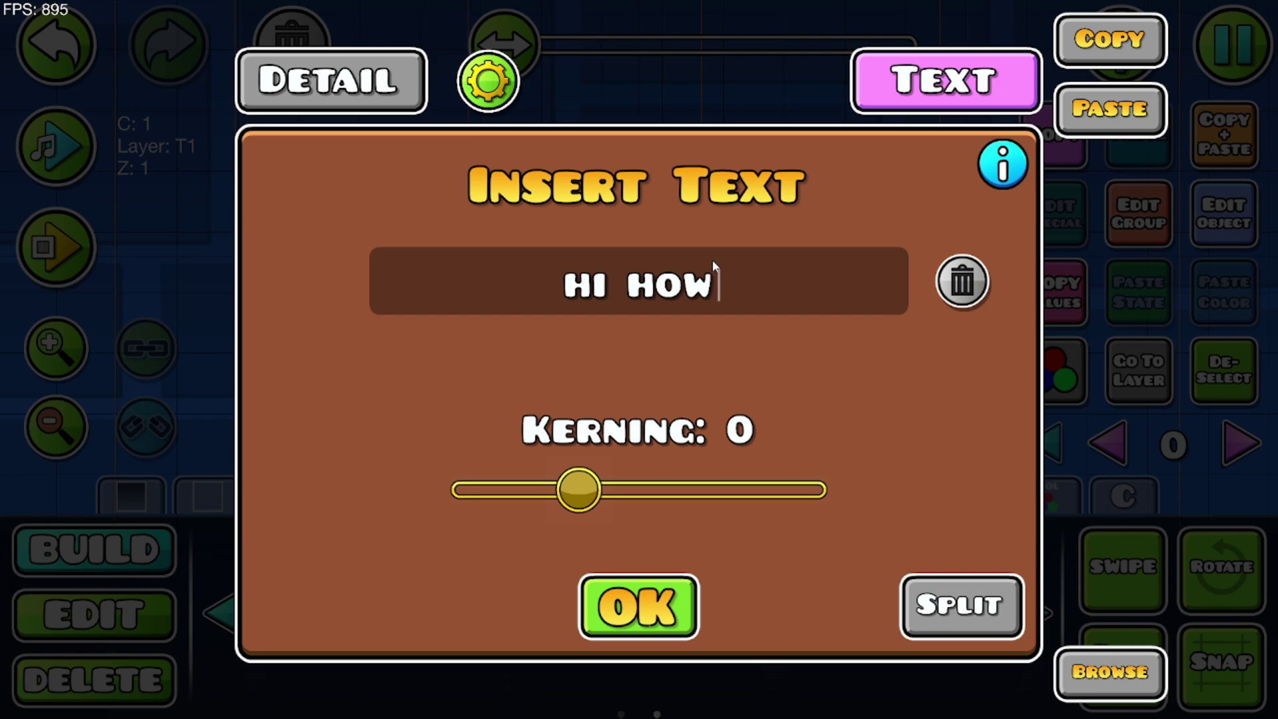
pyautogui.write('ing')
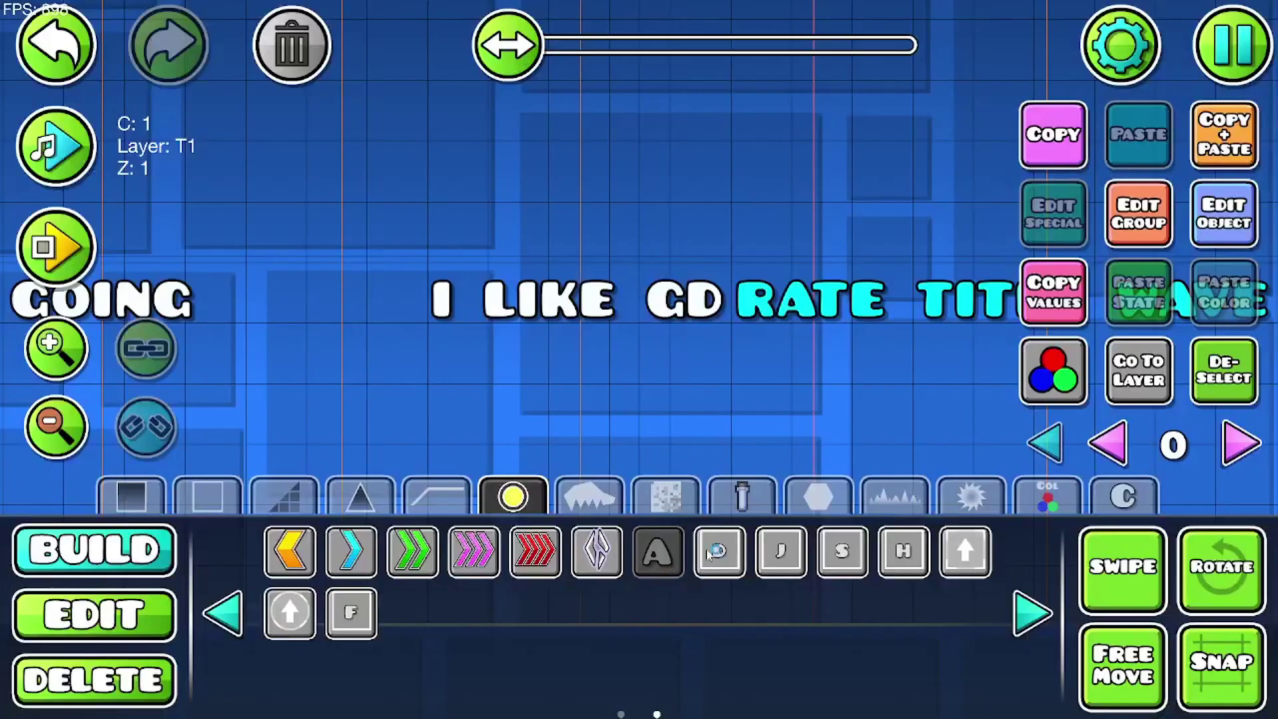
# - Move the RATE TITLE WAVE text right to leave a gap after the I LIKE GD text
pyautogui.scroll(-1, 22, 456)
pyautogui.click(93, 614)
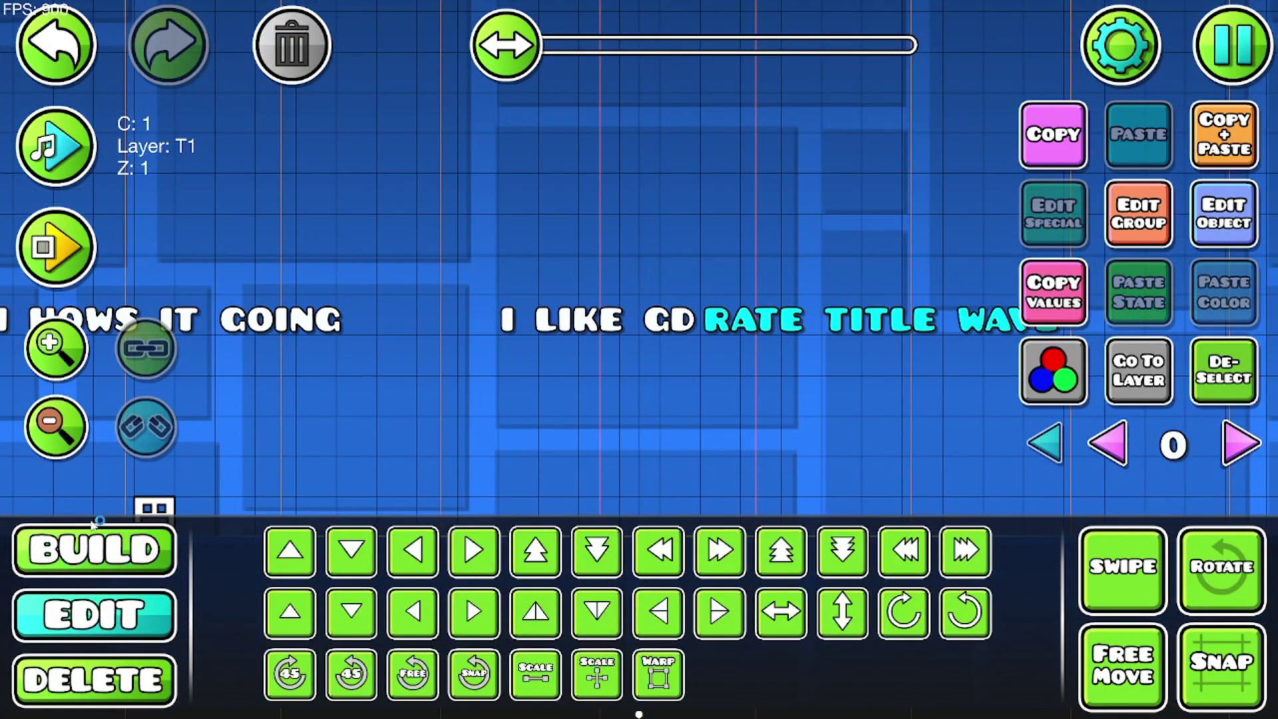
pyautogui.scroll(-1, 533, 402)
pyautogui.press('d')
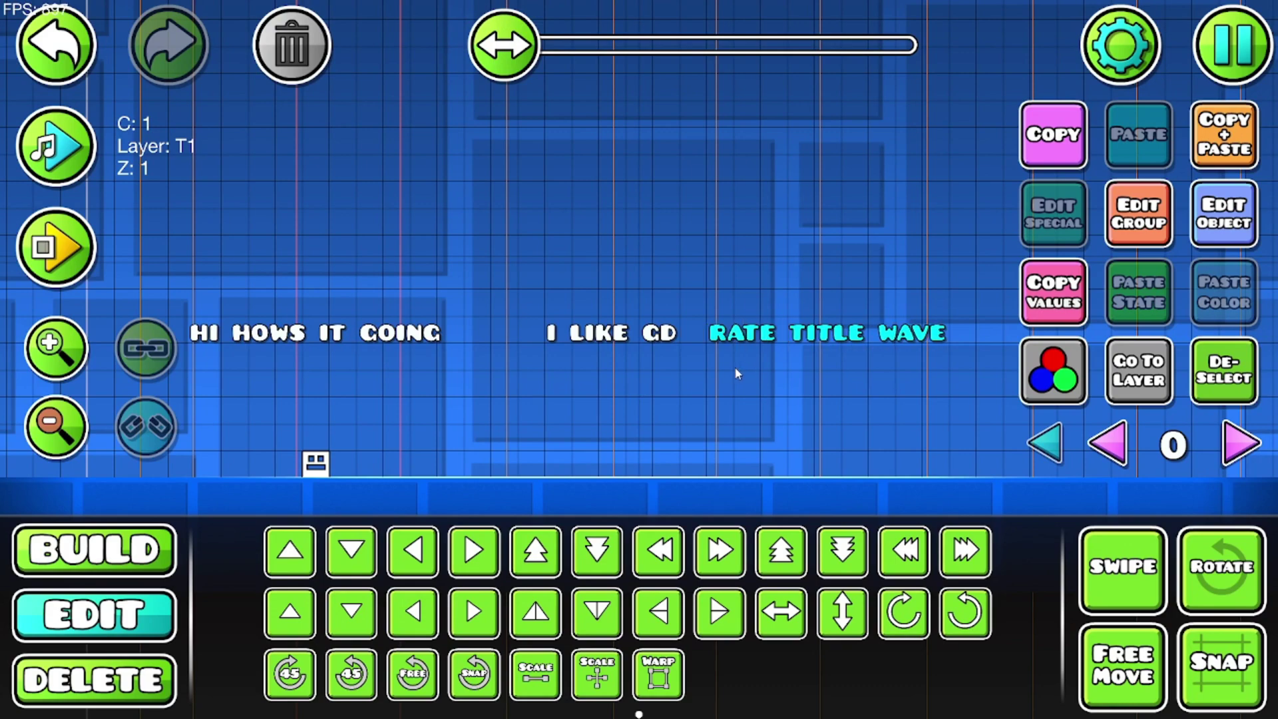
pyautogui.press('d')
pyautogui.press('d')
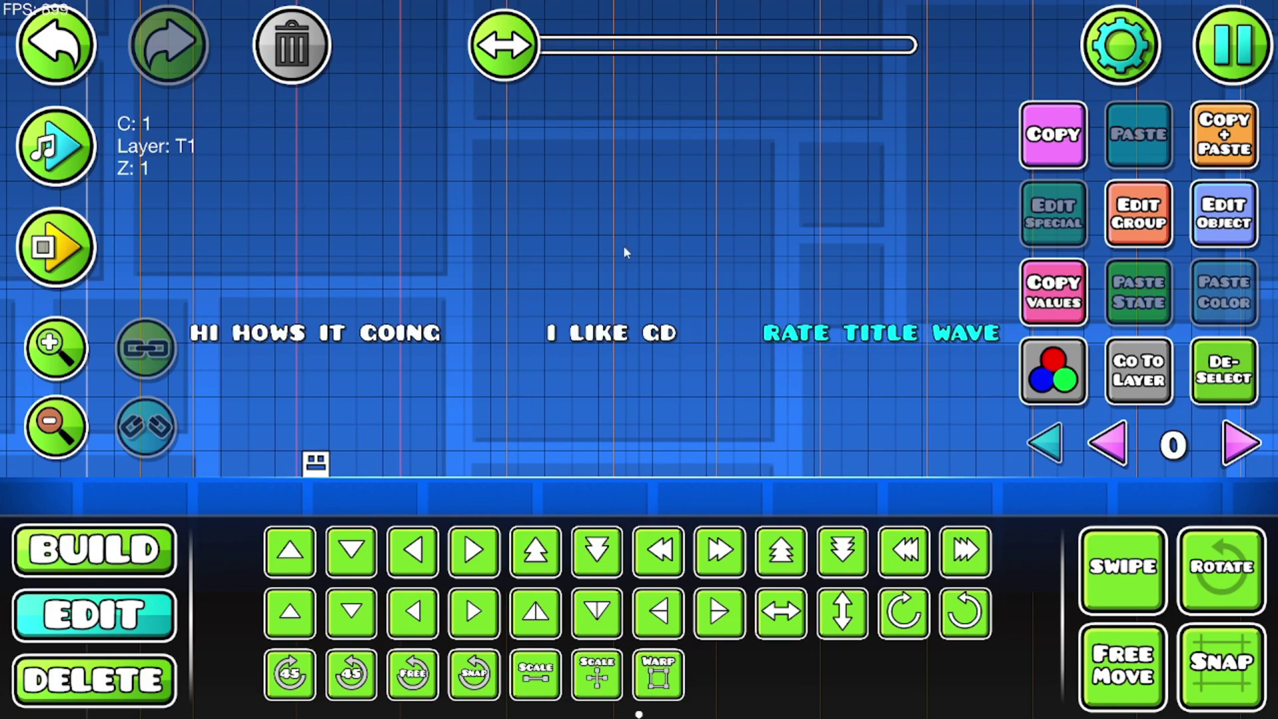
# - Add group ID 1 to the HI HOWS IT GOING text
pyautogui.moveTo(604, 295); pyautogui.dragTo(641, 294)
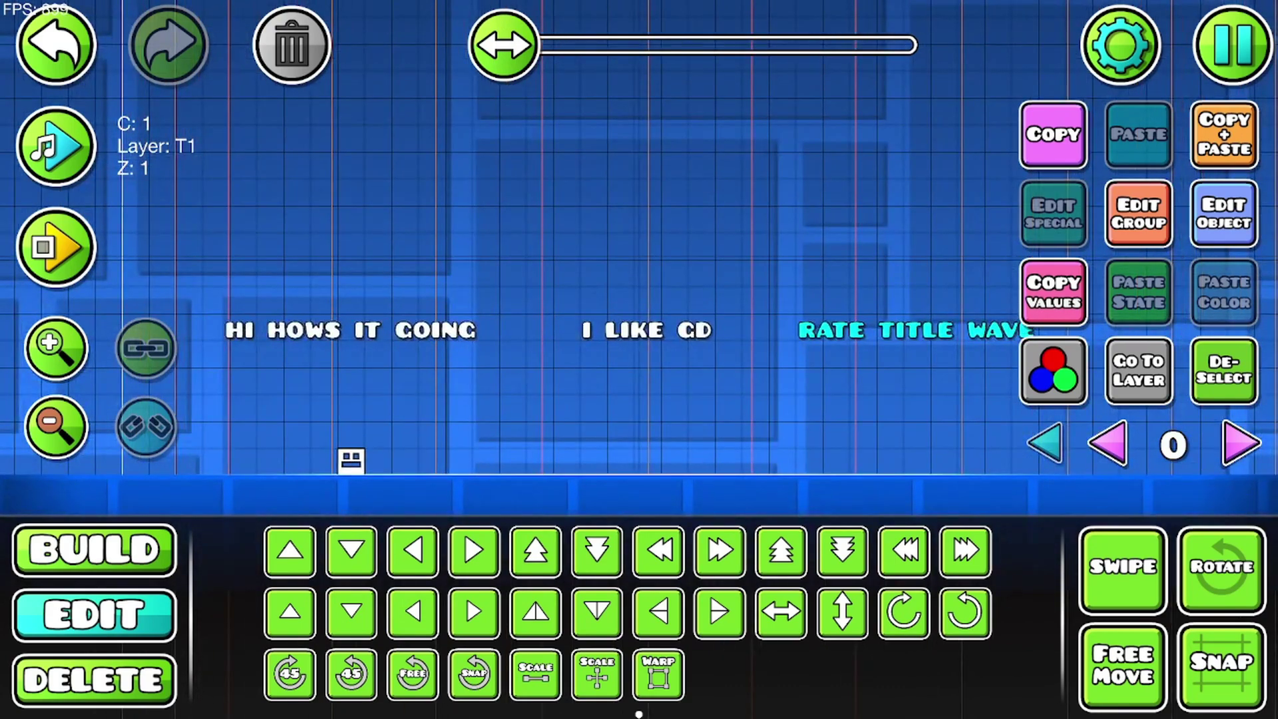
pyautogui.moveTo(503, 332); pyautogui.dragTo(641, 328)
pyautogui.click(596, 327)
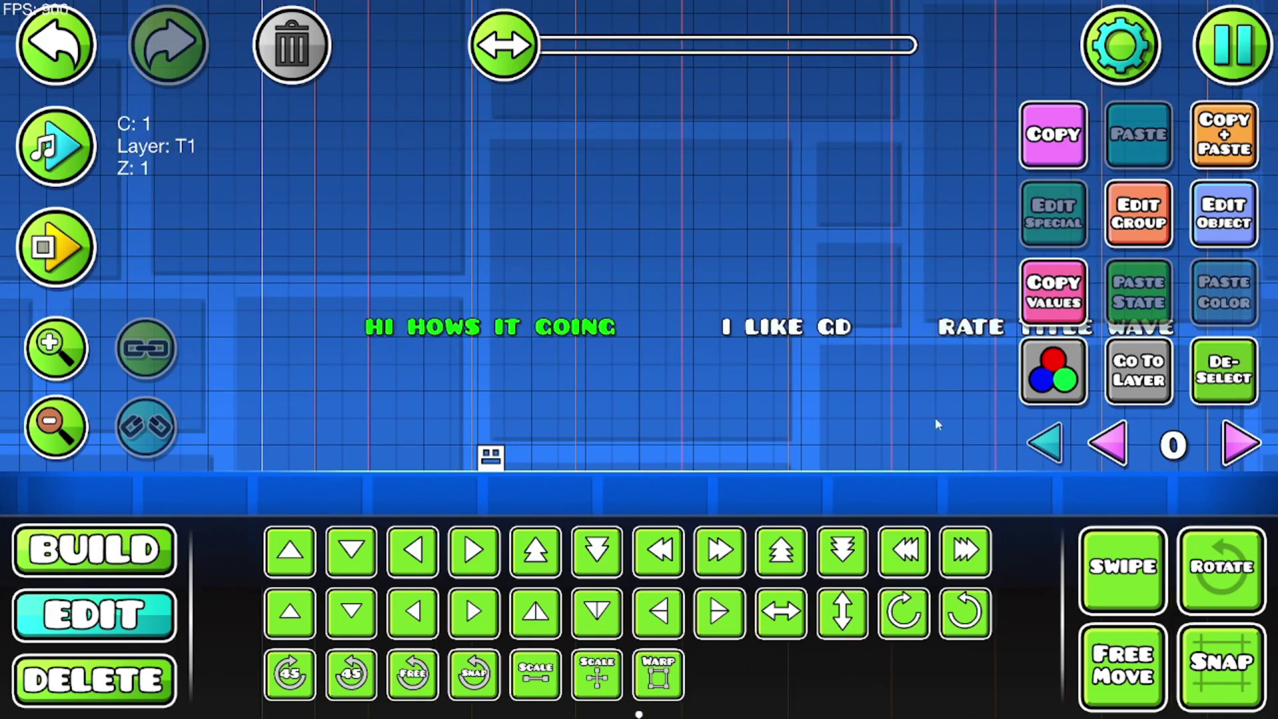
pyautogui.click(1138, 215)
pyautogui.click(867, 284)
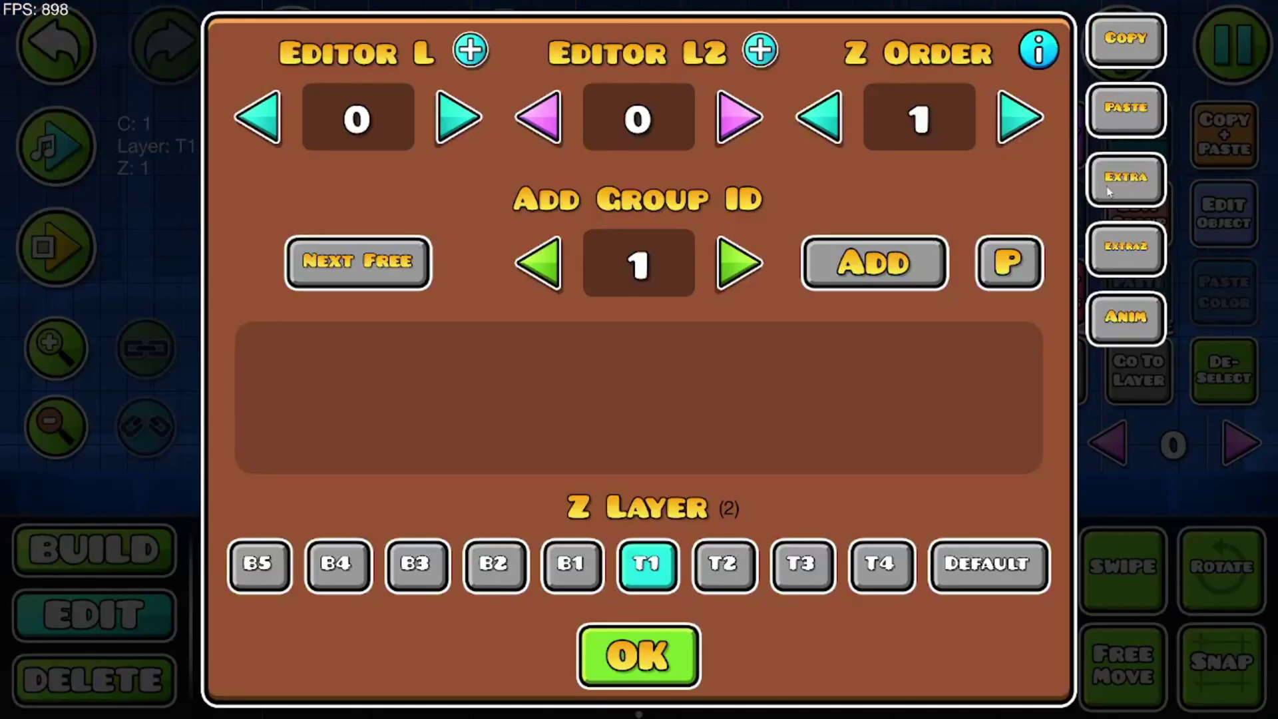
# - Add group ID 2 to the I LIKE GD text and group ID 3 to the RATE TITLE WAVE text
pyautogui.click(739, 264)
pyautogui.click(877, 264)
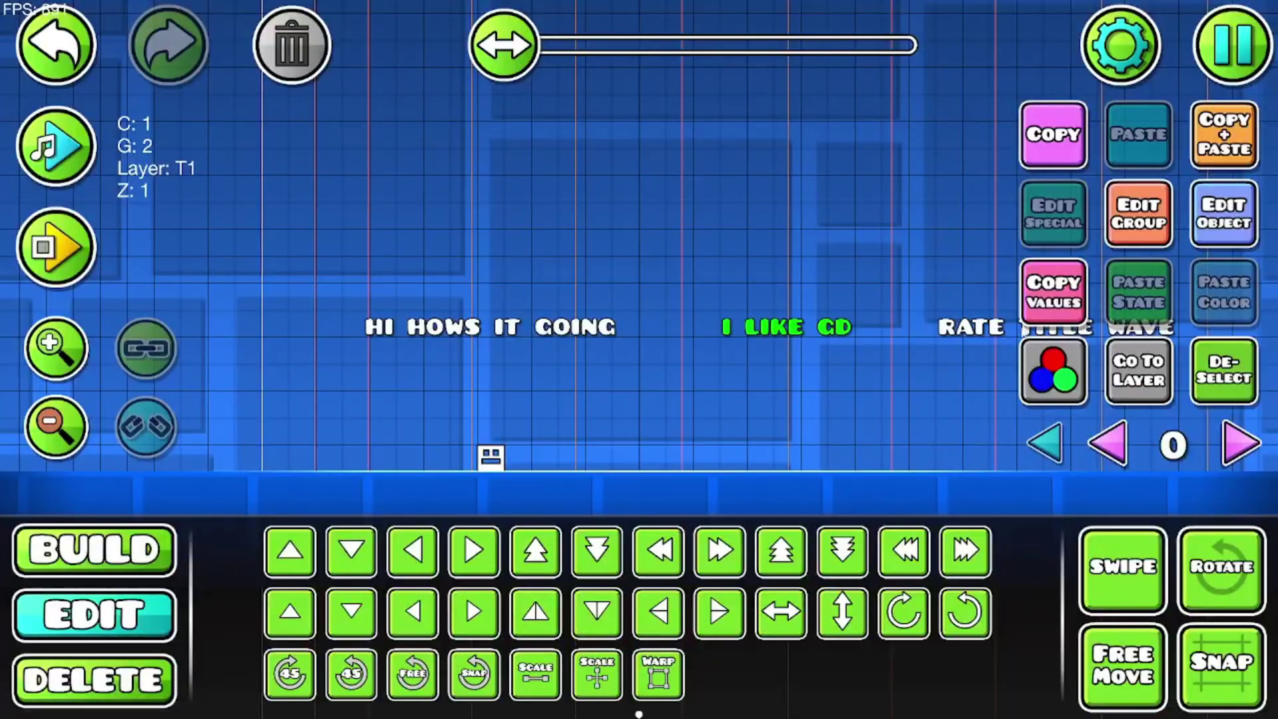
pyautogui.click(969, 325)
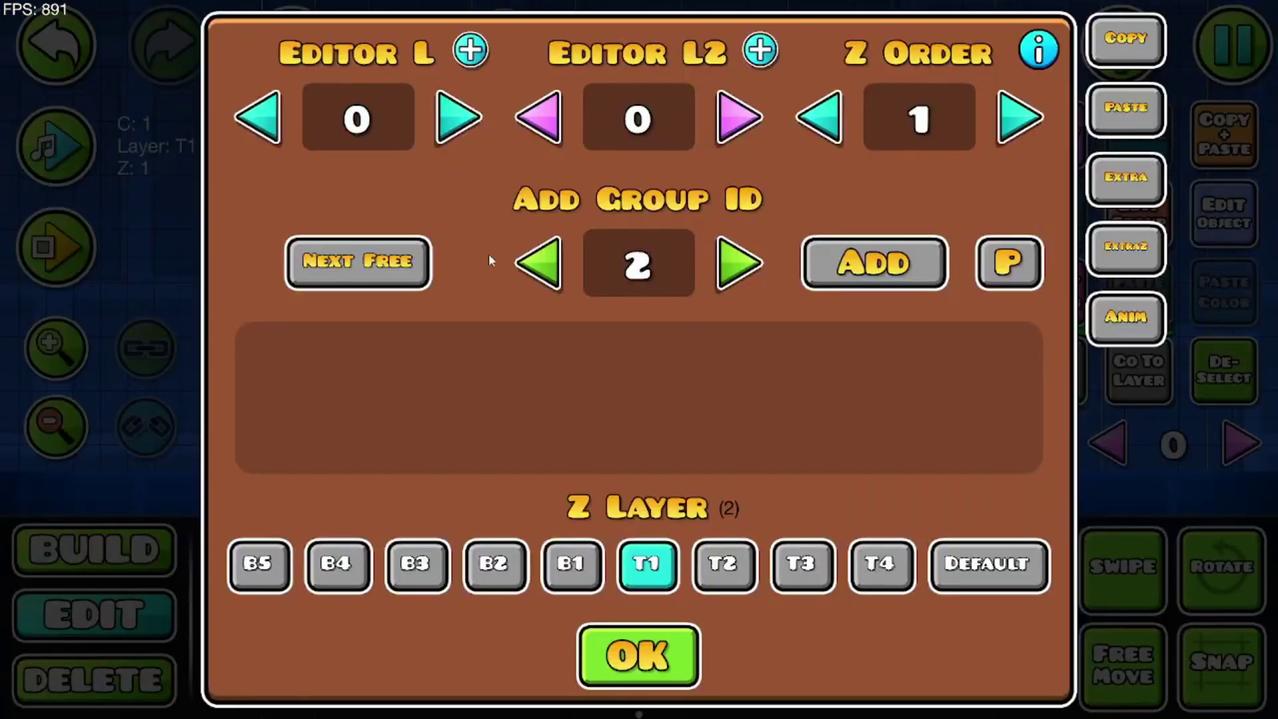
pyautogui.click(739, 264)
pyautogui.click(874, 262)
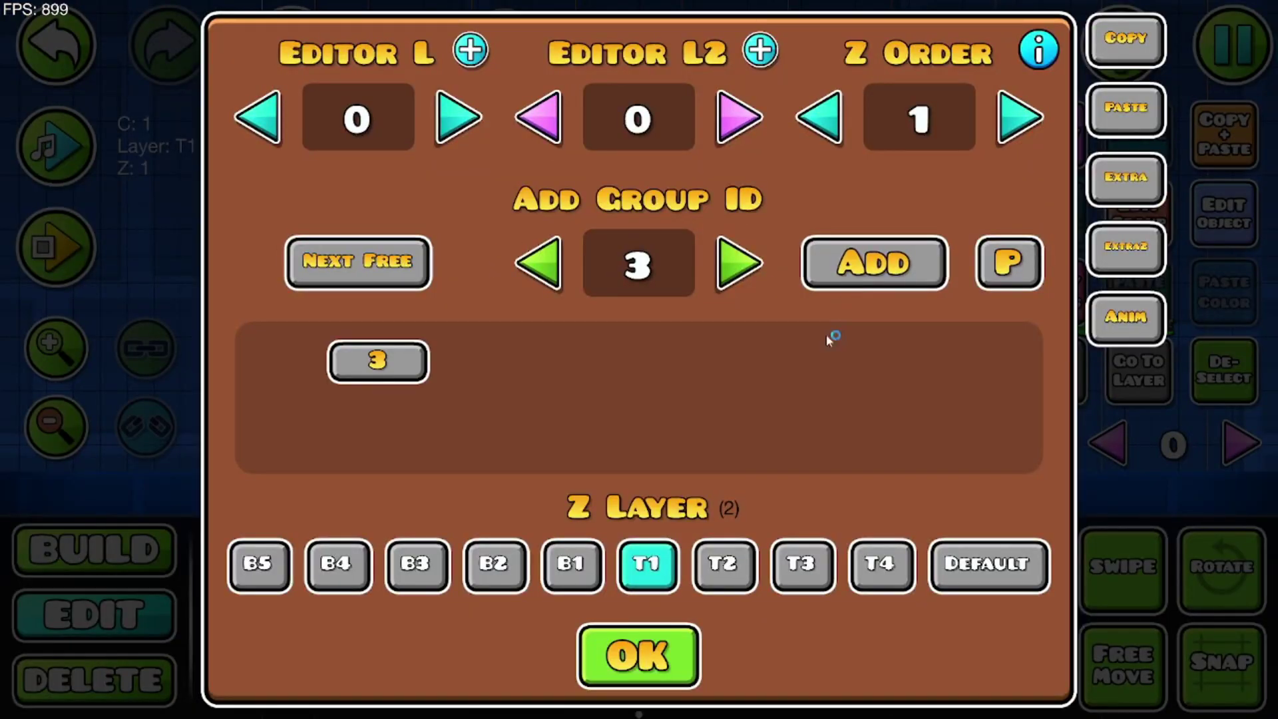
pyautogui.click(638, 656)
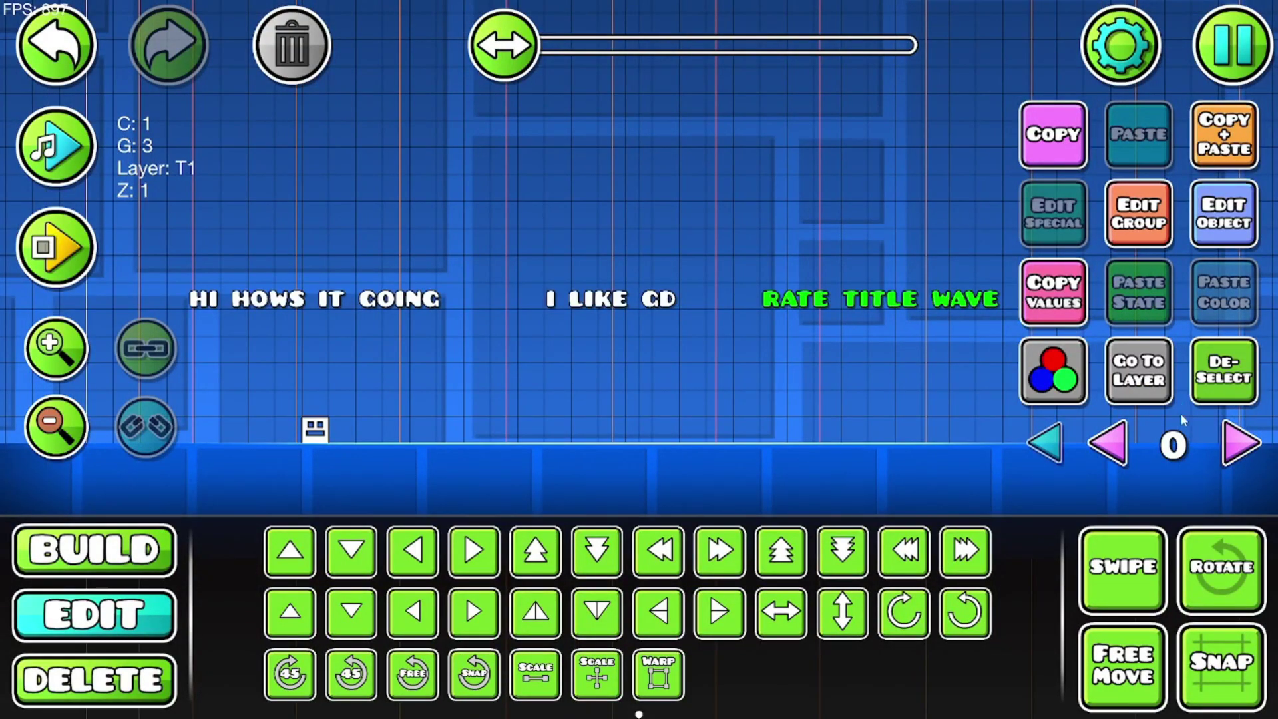
# - Put the HI HOWS IT GOING text on editor layer 1
pyautogui.click(623, 303)
pyautogui.click(392, 301)
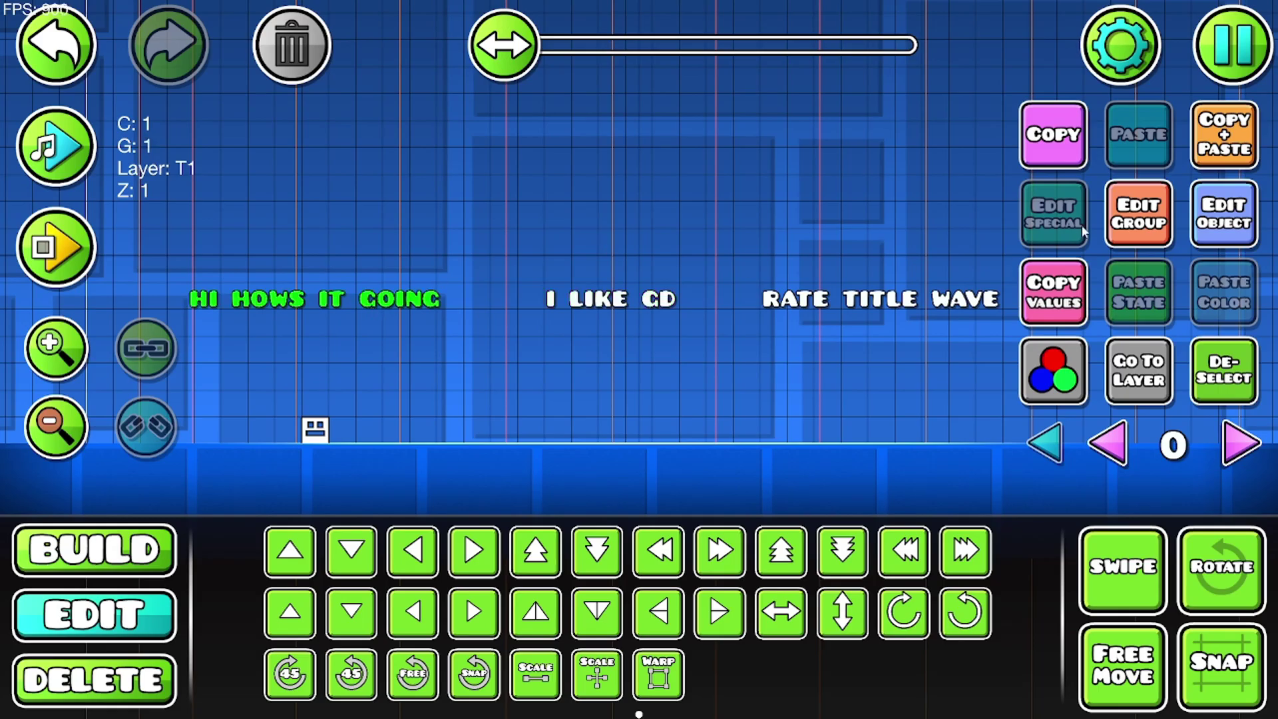
pyautogui.click(1138, 213)
pyautogui.click(457, 117)
pyautogui.click(639, 653)
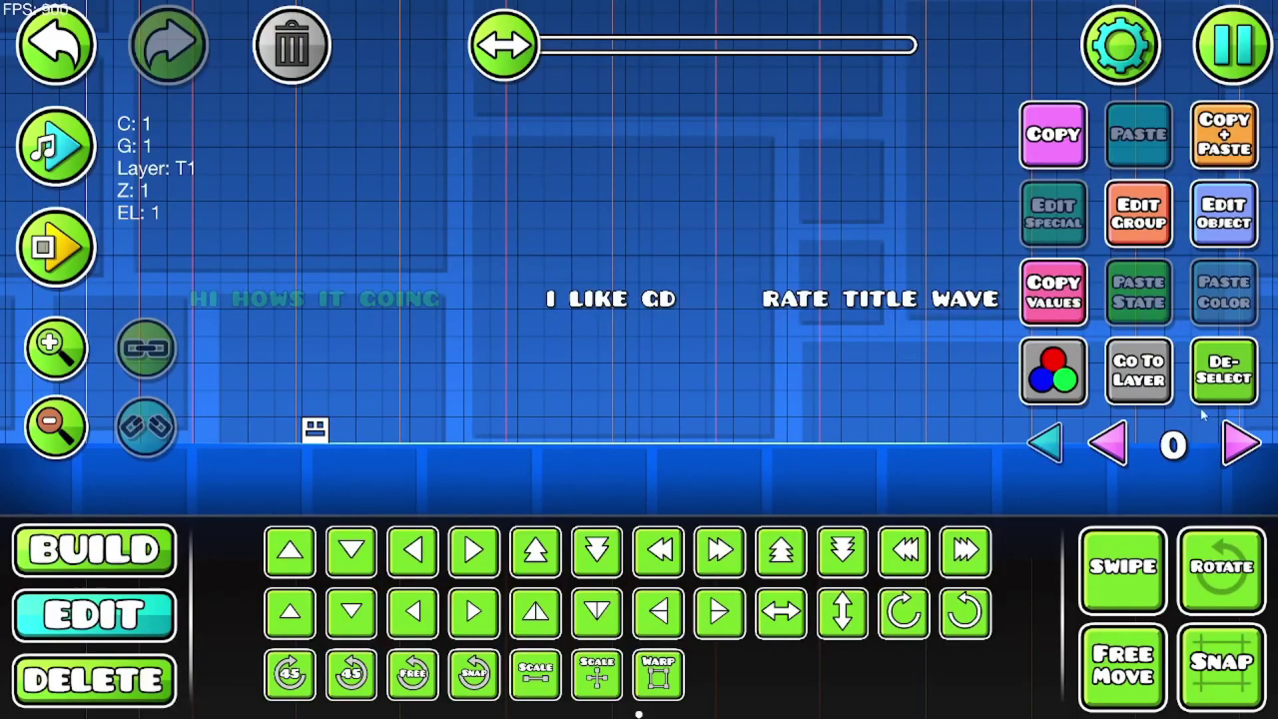
# - Assign the I LIKE GD text to the next free editor layer, 2
pyautogui.click(1212, 386)
pyautogui.click(649, 298)
pyautogui.click(1150, 194)
pyautogui.click(464, 63)
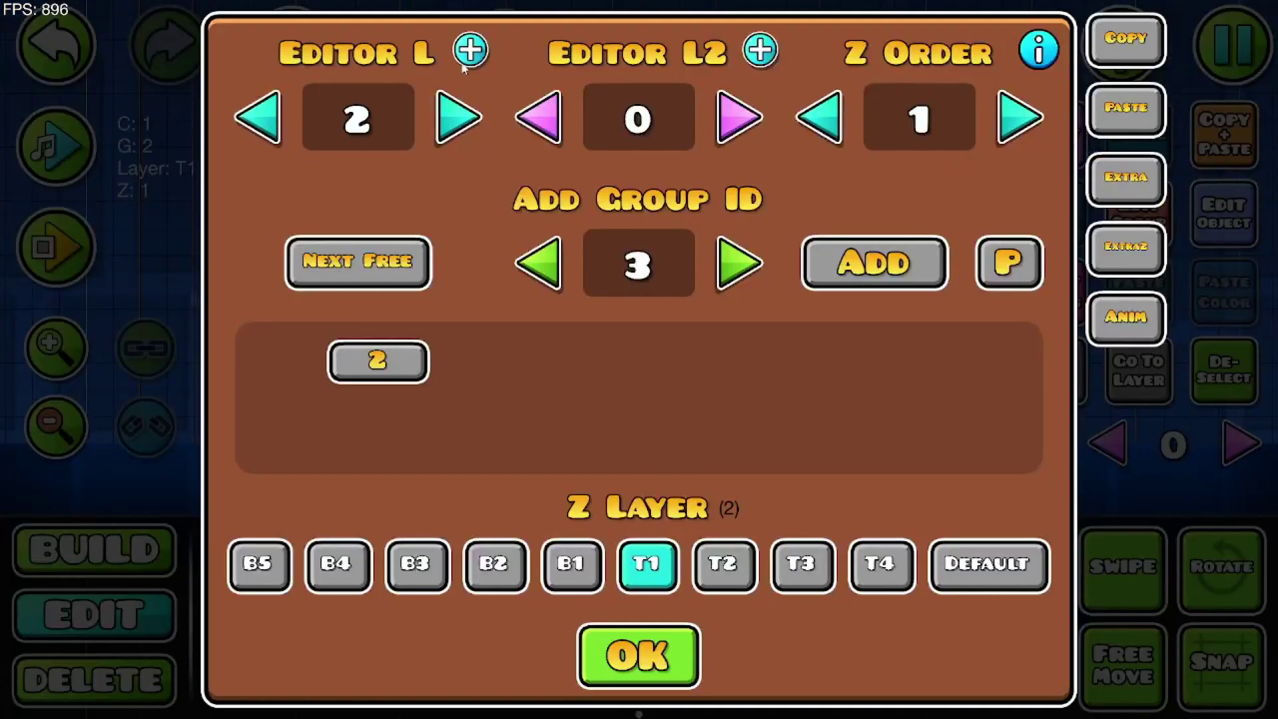
pyautogui.click(656, 649)
# - Assign the RATE TITLE WAVE text to the next free editor layer, 3
pyautogui.click(922, 301)
pyautogui.click(1138, 213)
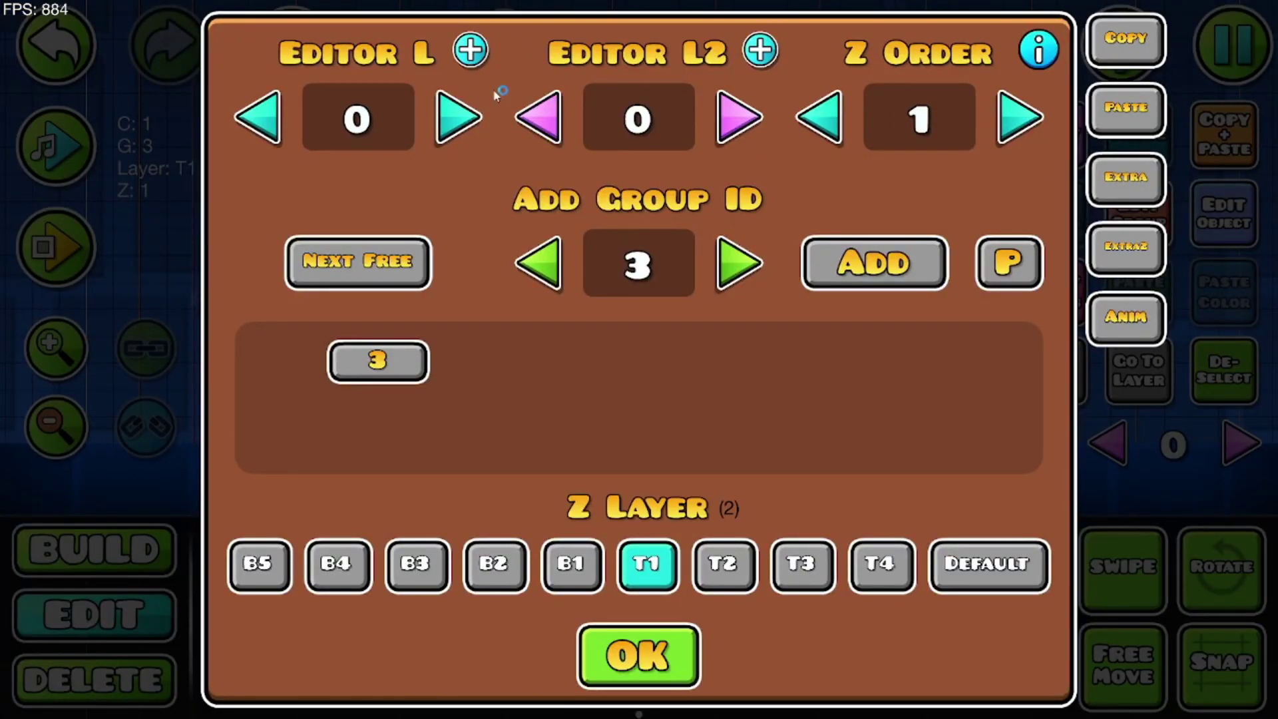
pyautogui.click(452, 121)
pyautogui.click(452, 121)
pyautogui.click(453, 121)
pyautogui.click(267, 120)
pyautogui.click(266, 119)
pyautogui.click(266, 120)
pyautogui.click(470, 49)
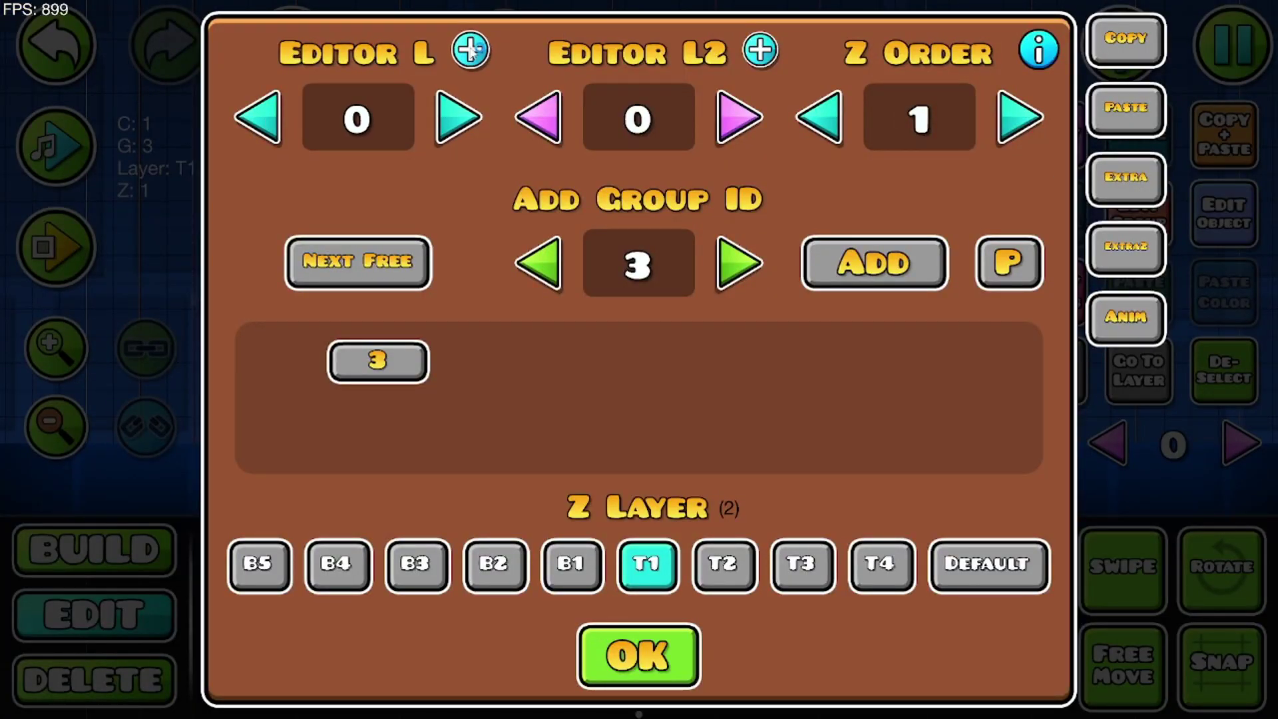
pyautogui.click(471, 50)
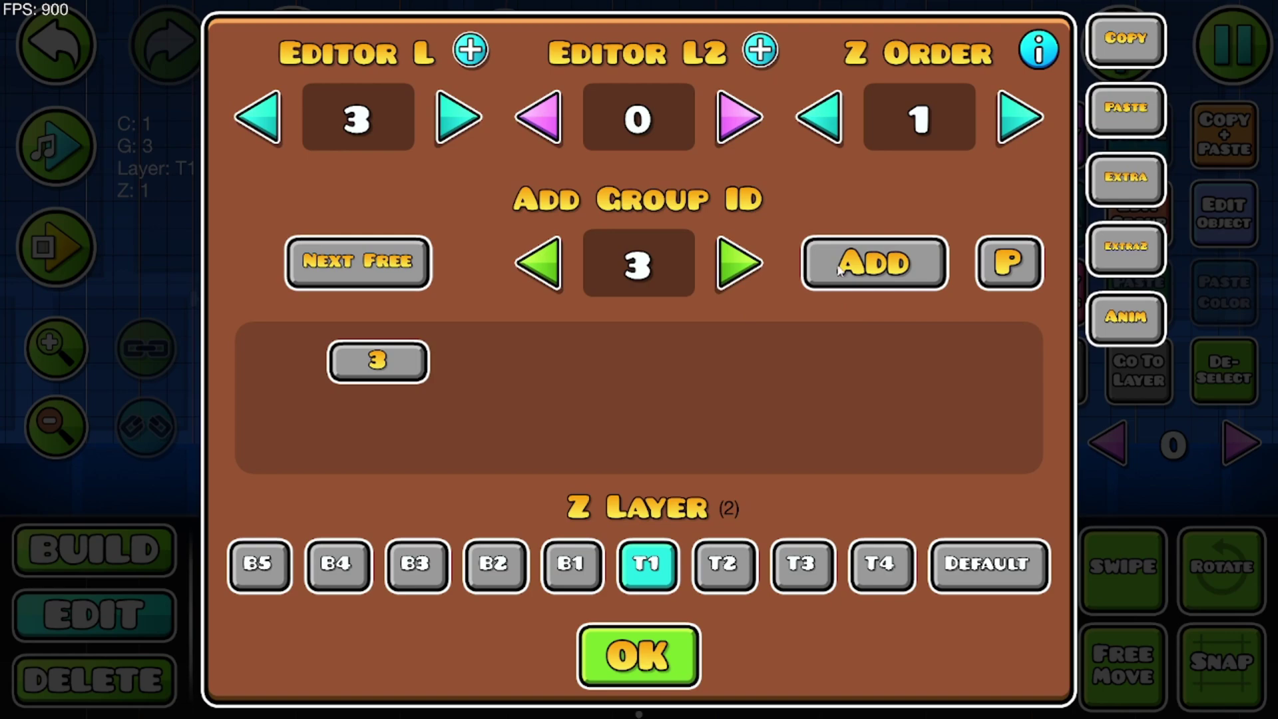
pyautogui.click(682, 664)
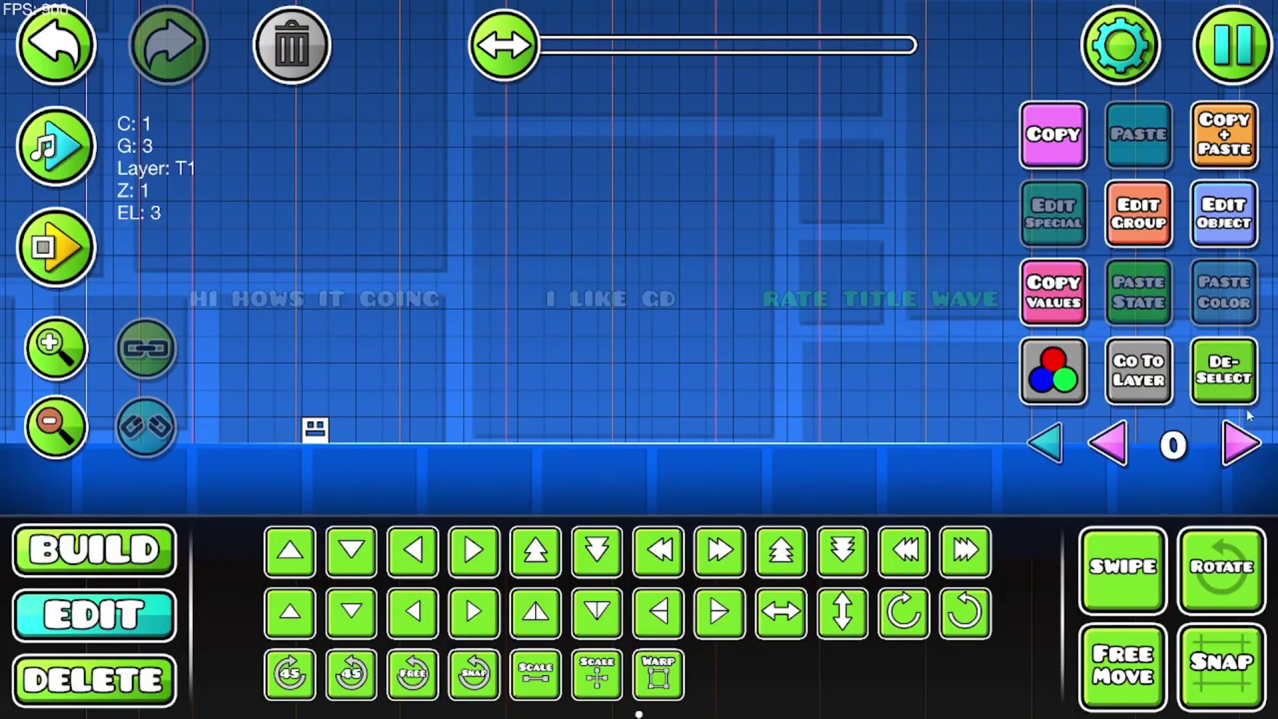
# - Stack the I LIKE GD and RATE TITLE WAVE texts over the HI HOWS IT GOING text, working on their own editor layers
pyautogui.press('a')
pyautogui.press('a')
pyautogui.press('a')
pyautogui.press('a')
pyautogui.press('a')
pyautogui.press('a')
pyautogui.press('a')
pyautogui.press('a')
pyautogui.press('a')
pyautogui.press('a')
pyautogui.press('a')
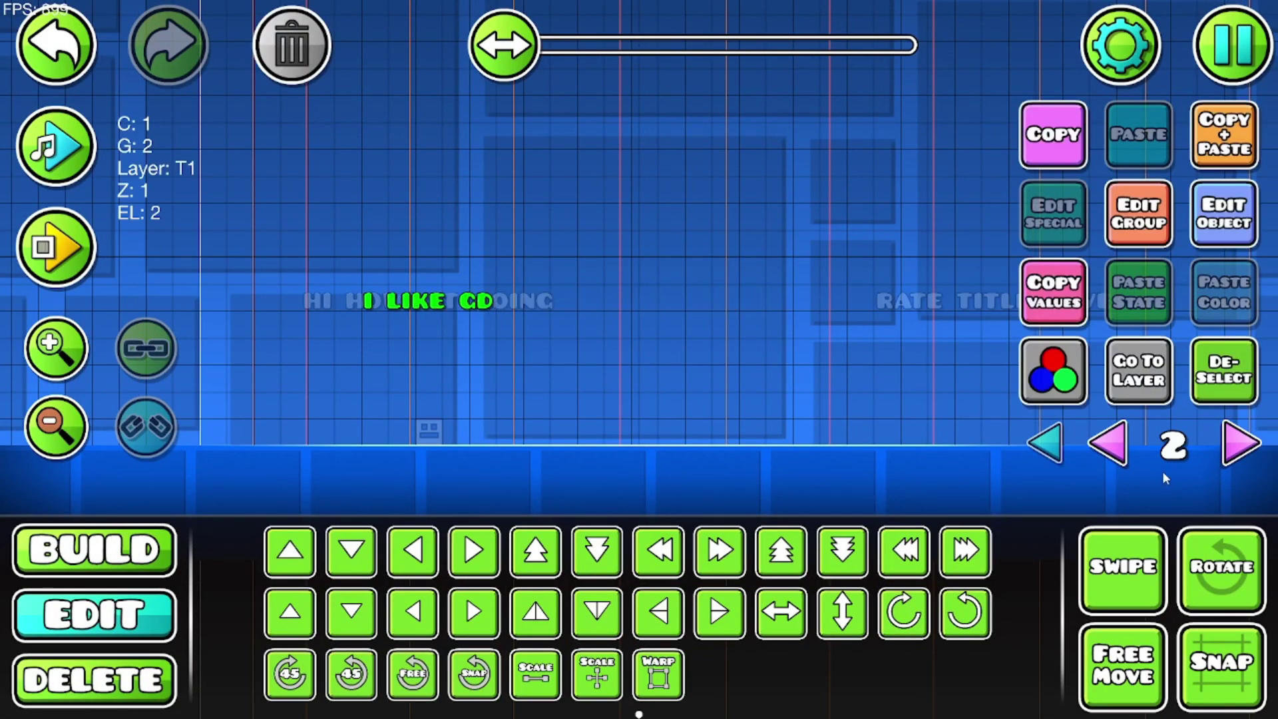
pyautogui.click(1239, 442)
pyautogui.click(929, 308)
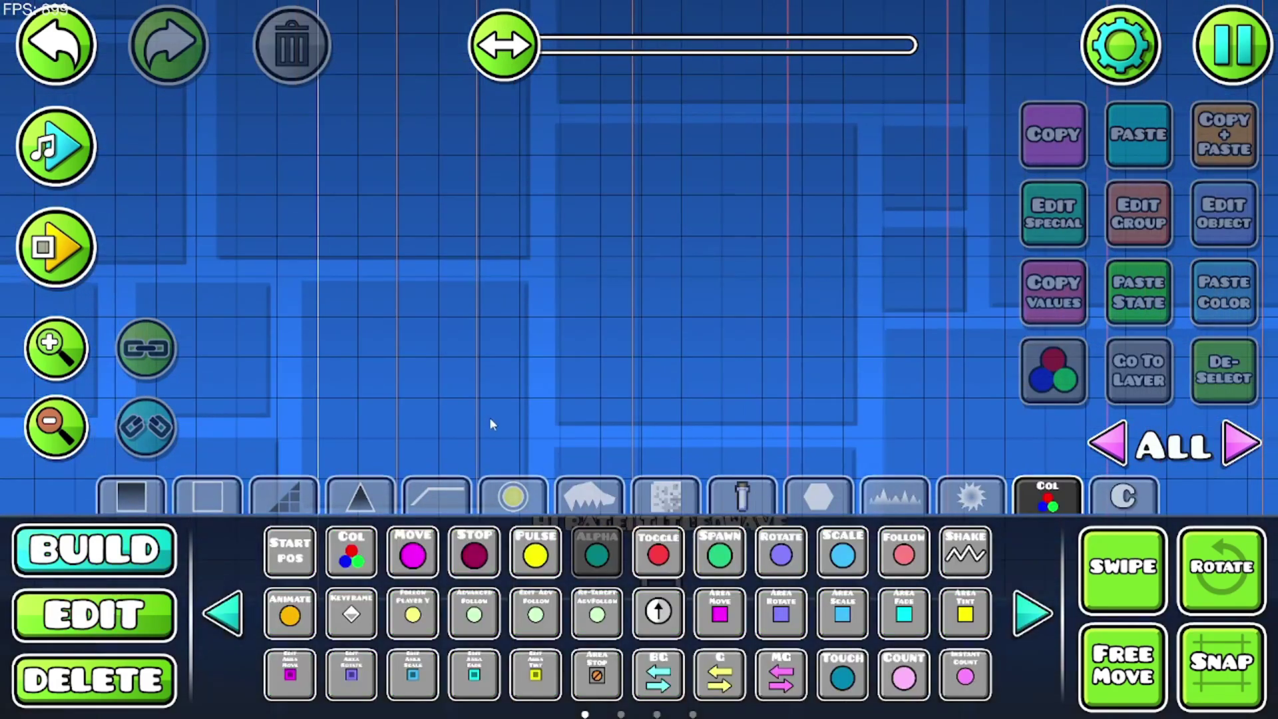
# - Place an Alpha trigger at the level start targeting group 1 with fade time 0 and opacity 0
pyautogui.click(337, 182)
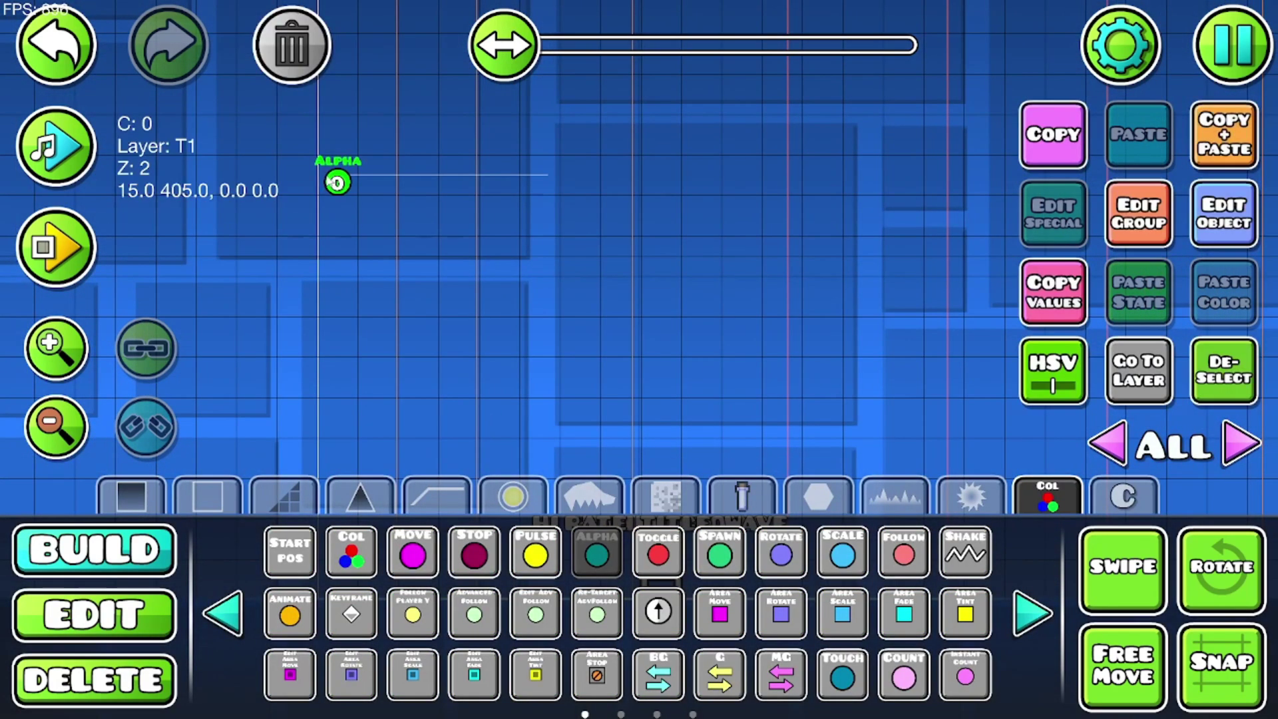
pyautogui.click(1223, 212)
pyautogui.click(750, 213)
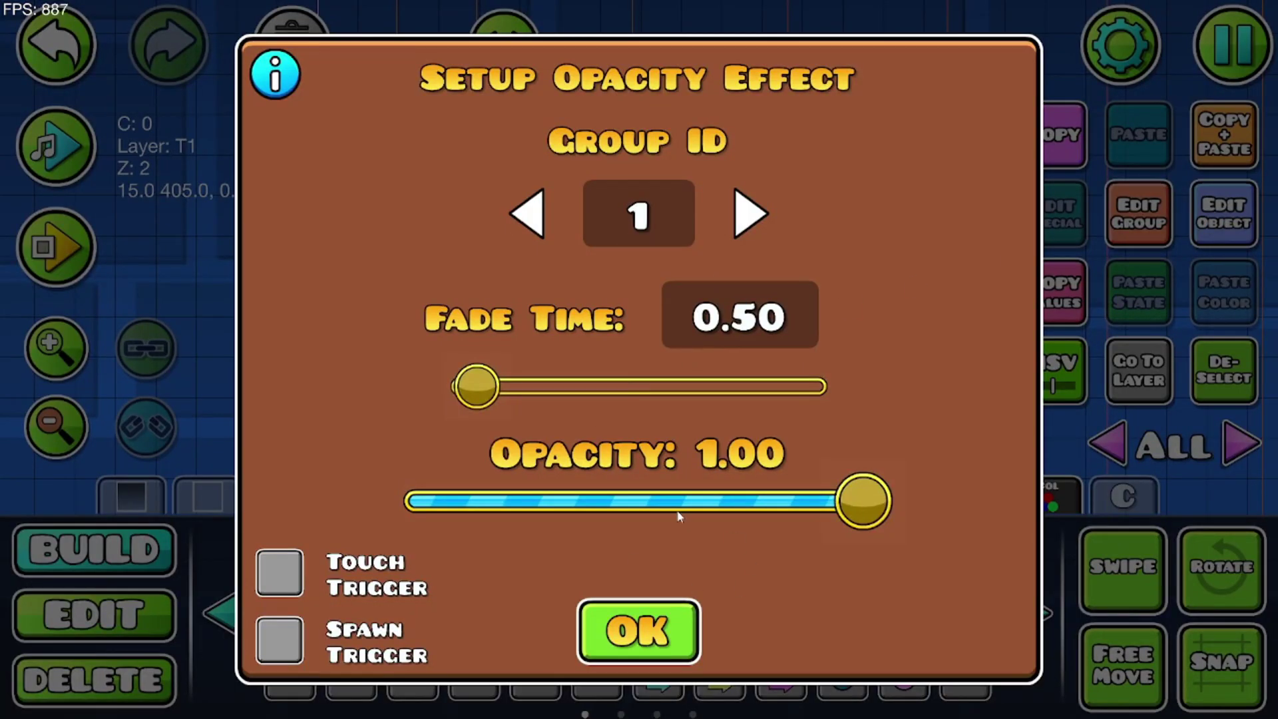
pyautogui.moveTo(475, 386); pyautogui.dragTo(458, 386)
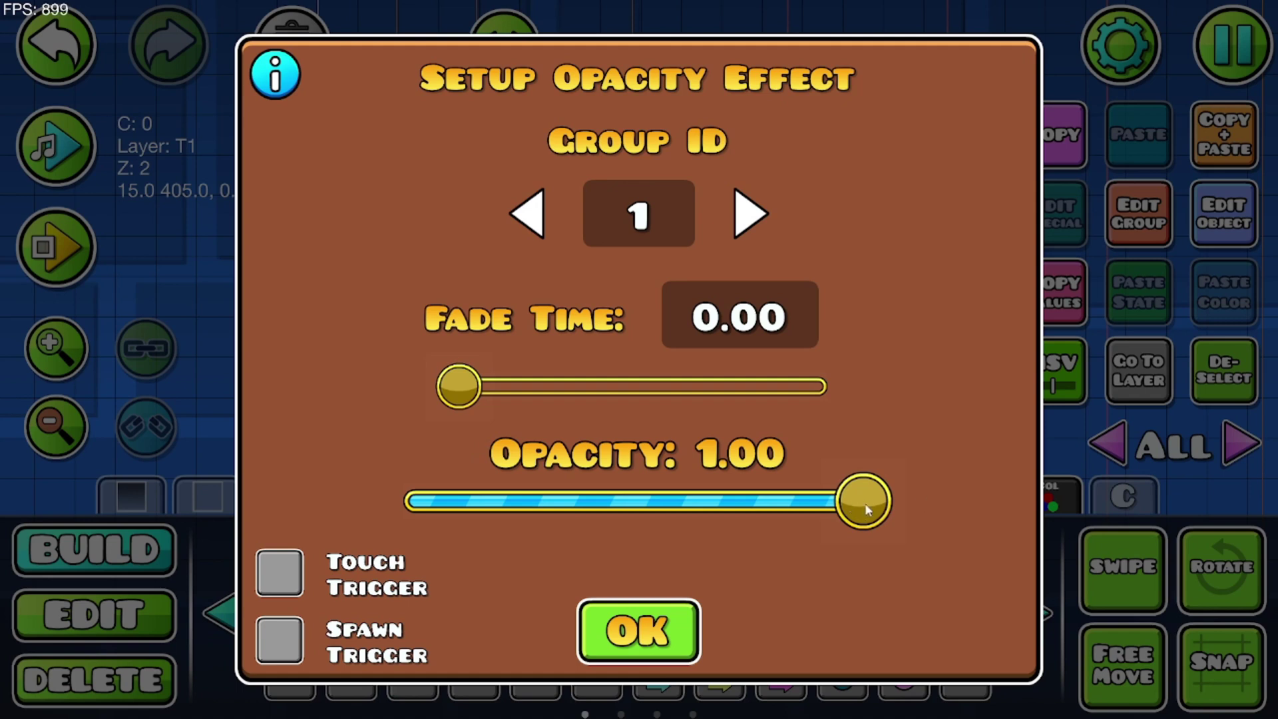
pyautogui.moveTo(865, 509); pyautogui.dragTo(412, 502)
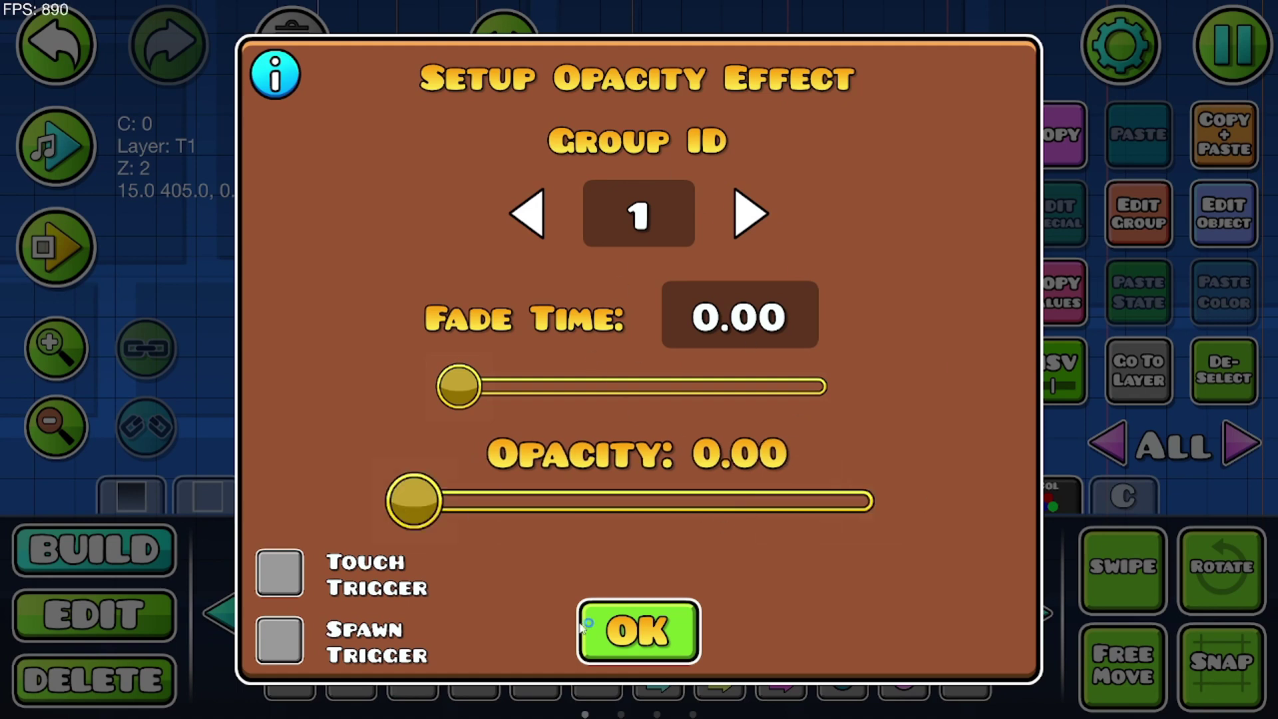
pyautogui.click(607, 639)
# - Duplicate the opacity 0 Alpha trigger and retarget the copies to groups 2 and 3
pyautogui.click(1223, 213)
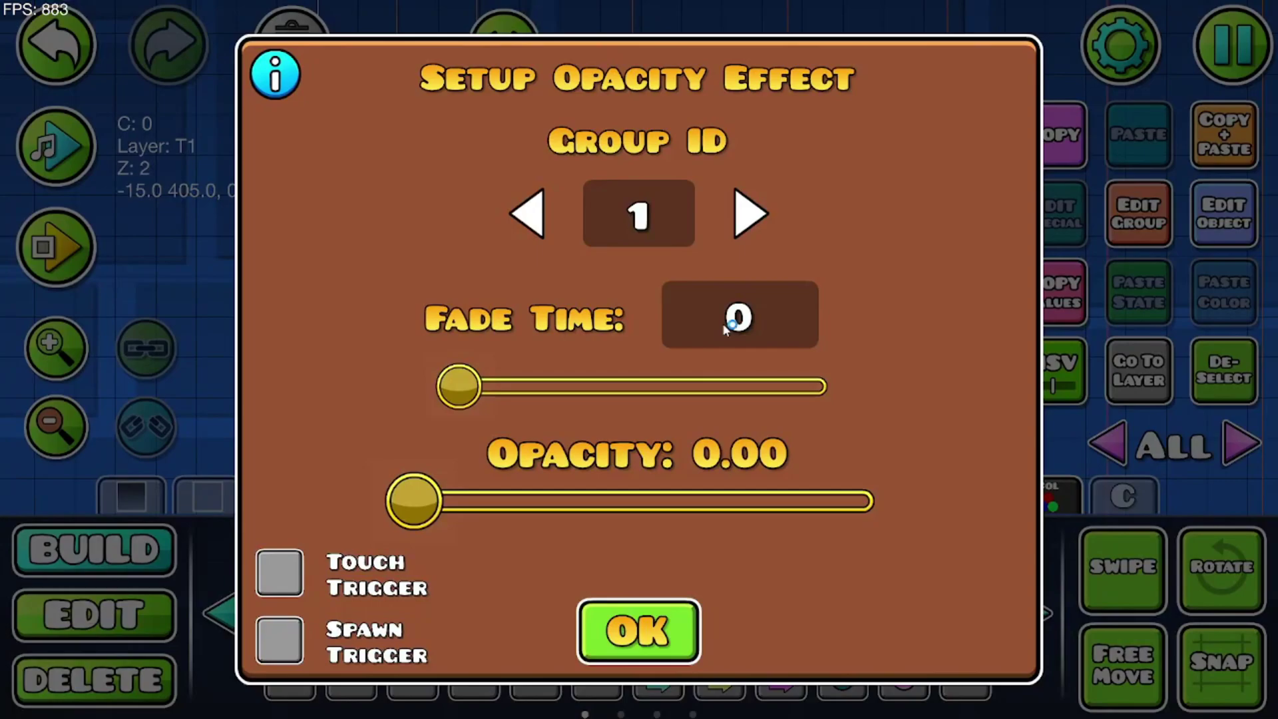
pyautogui.click(750, 213)
pyautogui.click(638, 631)
pyautogui.click(1223, 133)
pyautogui.click(1223, 213)
pyautogui.click(665, 625)
# - Playtest the level, jumping around the face block to check whether the texts are hidden, and return to editing
pyautogui.press('Return')
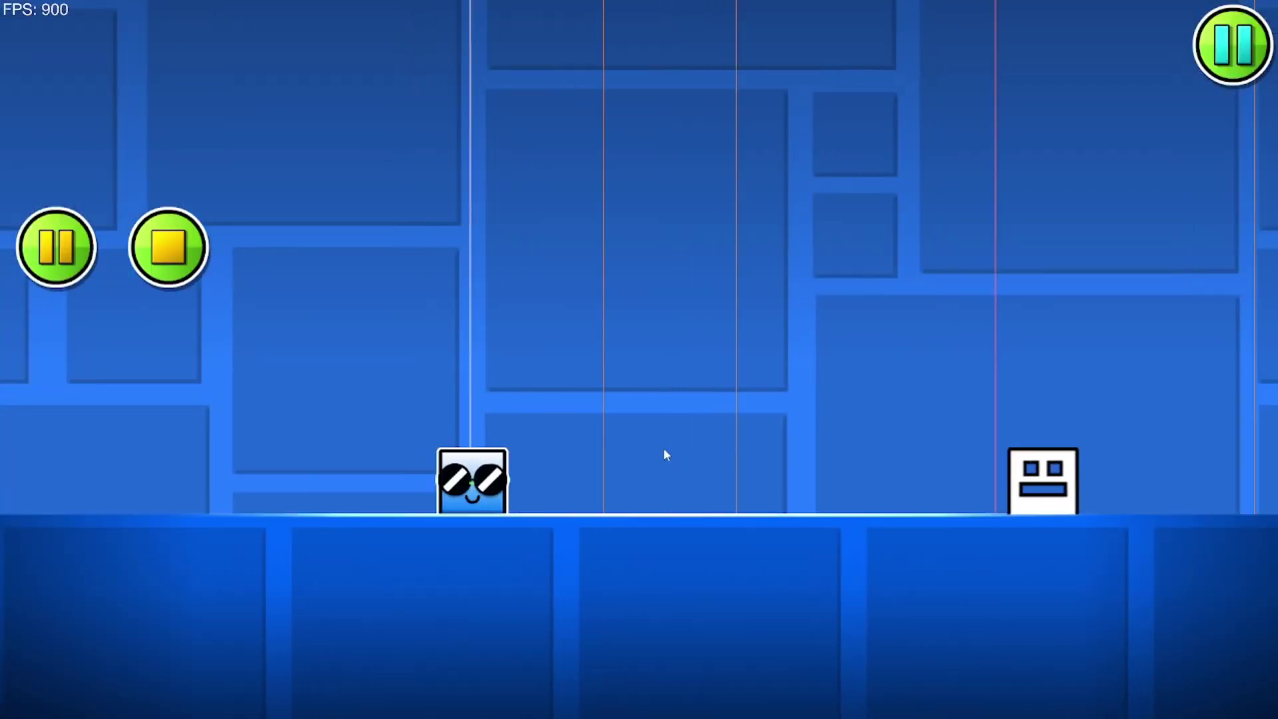
pyautogui.click(663, 447)
pyautogui.click(663, 447)
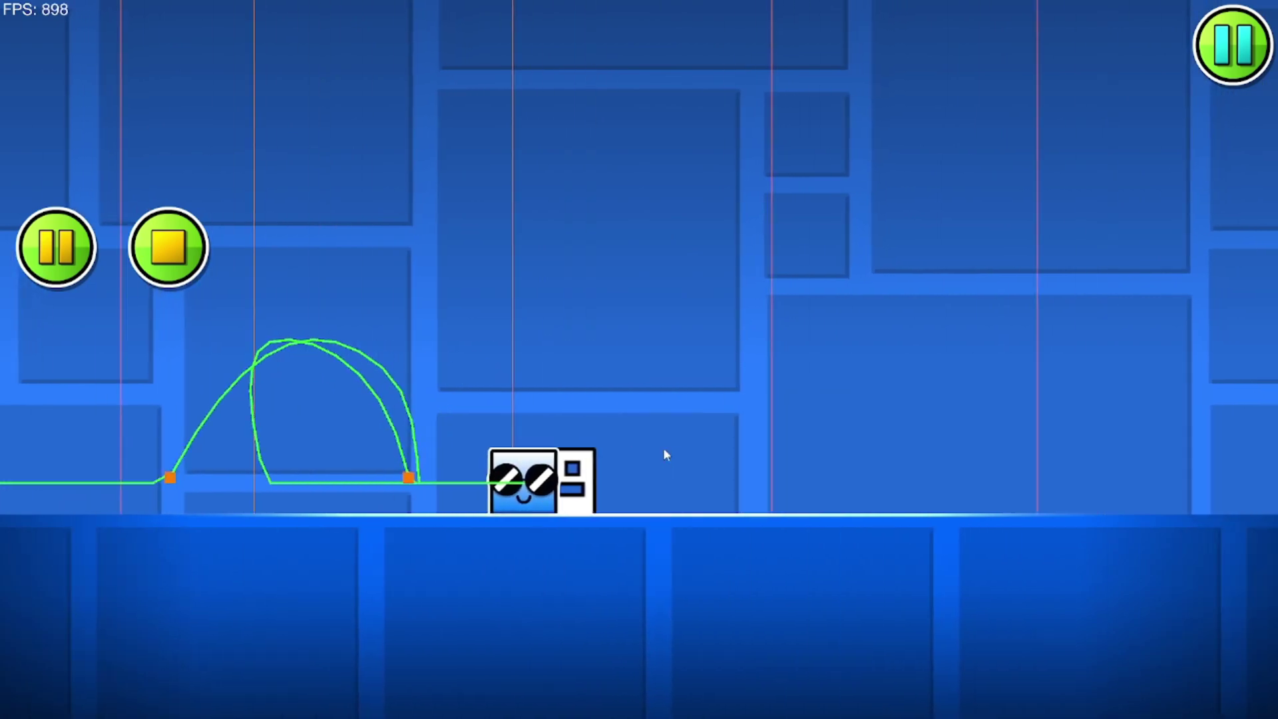
pyautogui.click(663, 447)
pyautogui.click(663, 448)
pyautogui.click(664, 448)
pyautogui.press('Return')
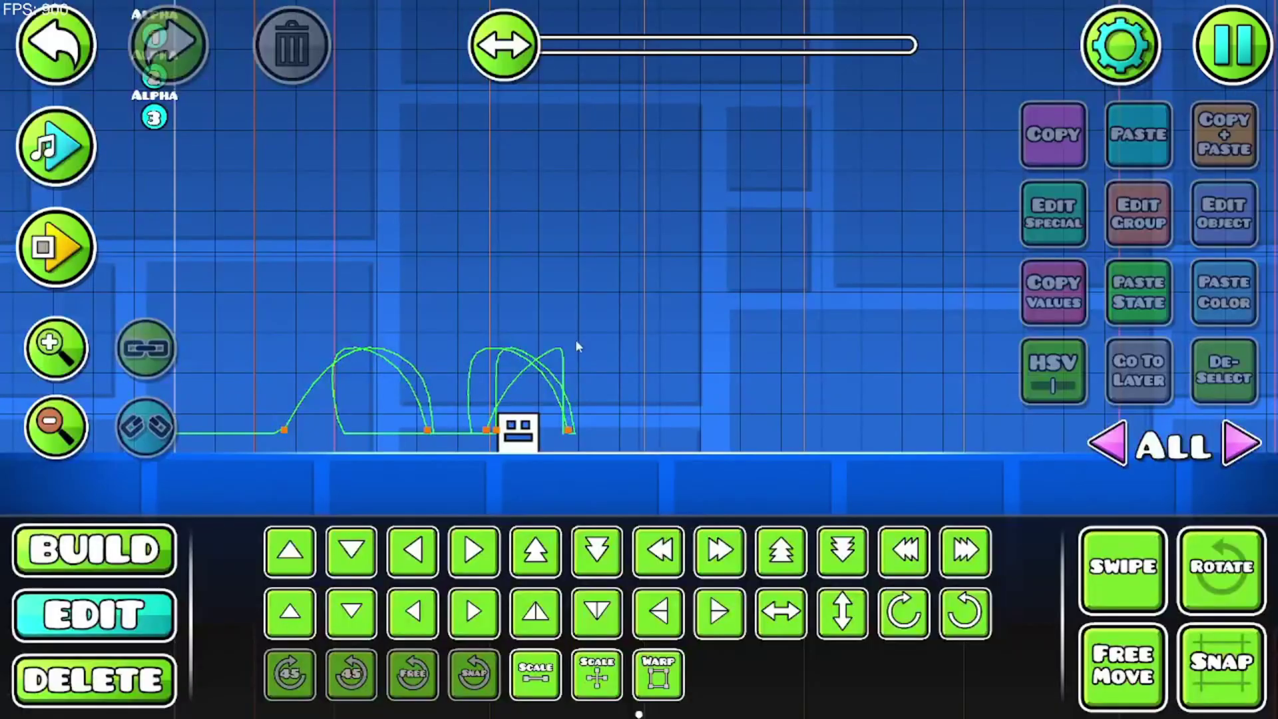
# - Place an Alpha trigger above the level start targeting group 1 with fade time 0.7 and opacity 1, and briefly playtest it
pyautogui.moveTo(404, 289); pyautogui.dragTo(455, 578)
pyautogui.click(157, 551)
pyautogui.moveTo(532, 303); pyautogui.dragTo(407, 444)
pyautogui.click(256, 276)
pyautogui.click(1198, 203)
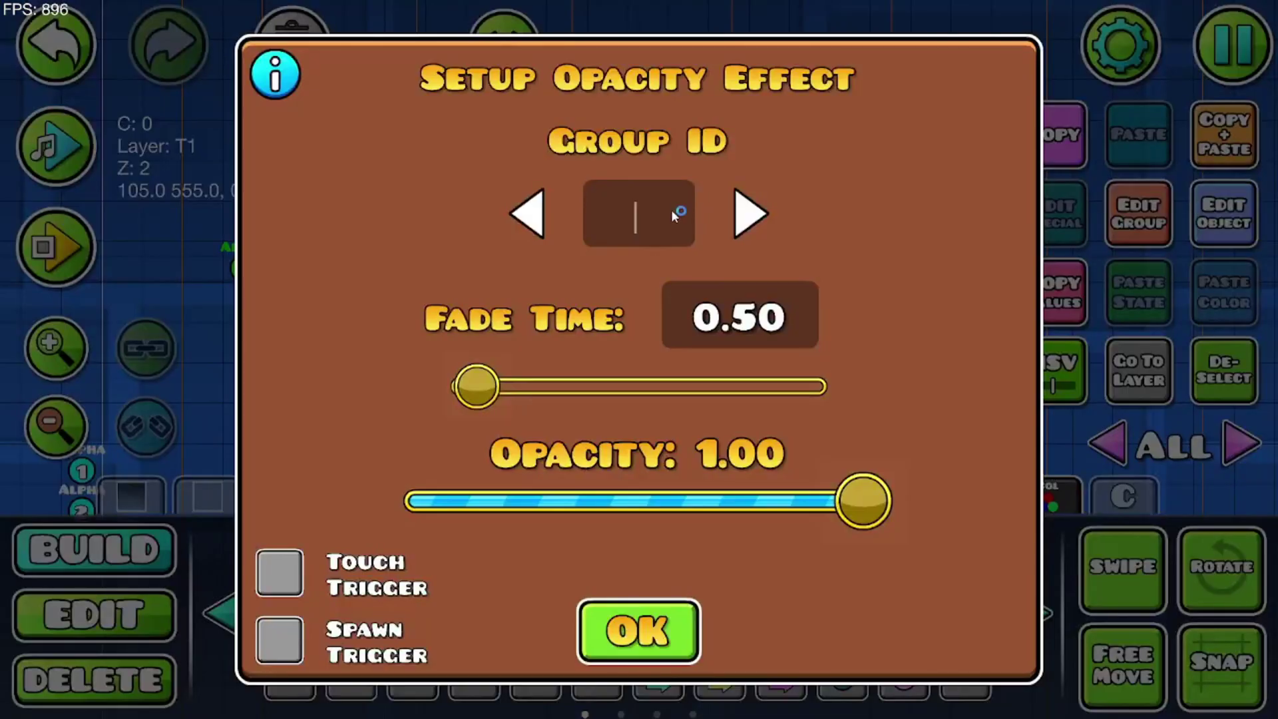
pyautogui.press('BackSpace')
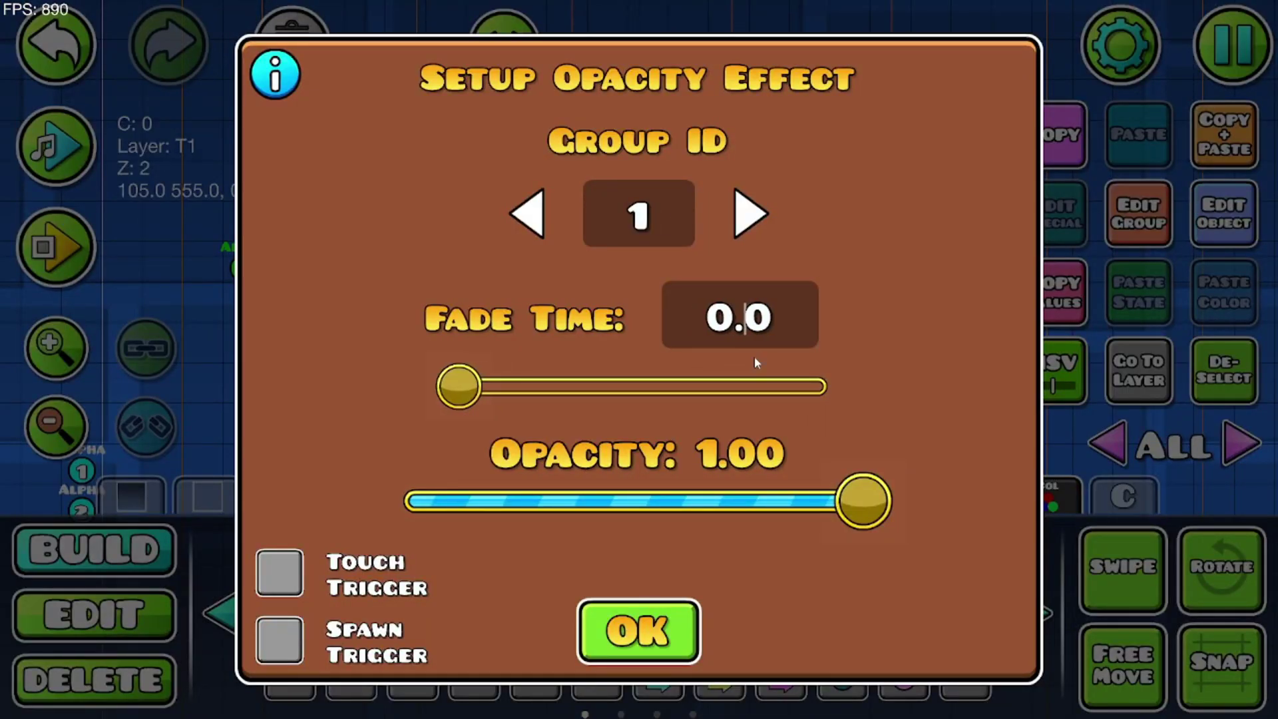
pyautogui.write('7')
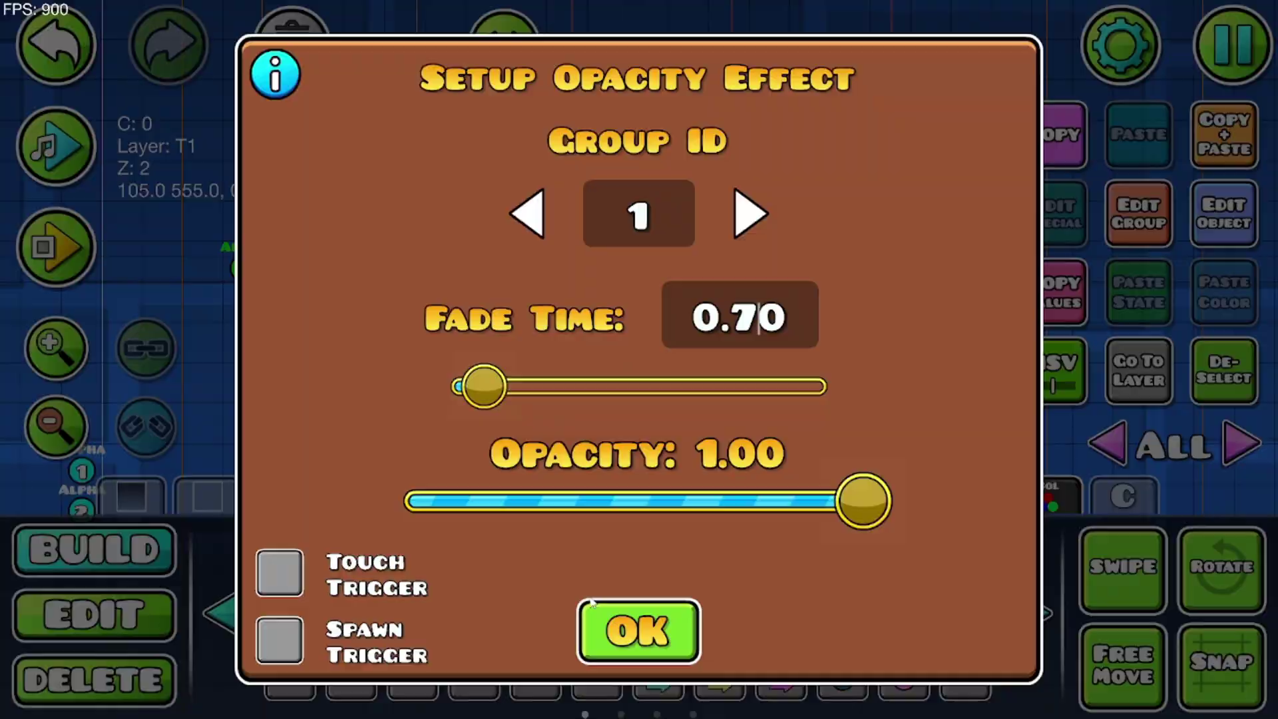
pyautogui.click(656, 631)
pyautogui.press('Return')
pyautogui.press('Return')
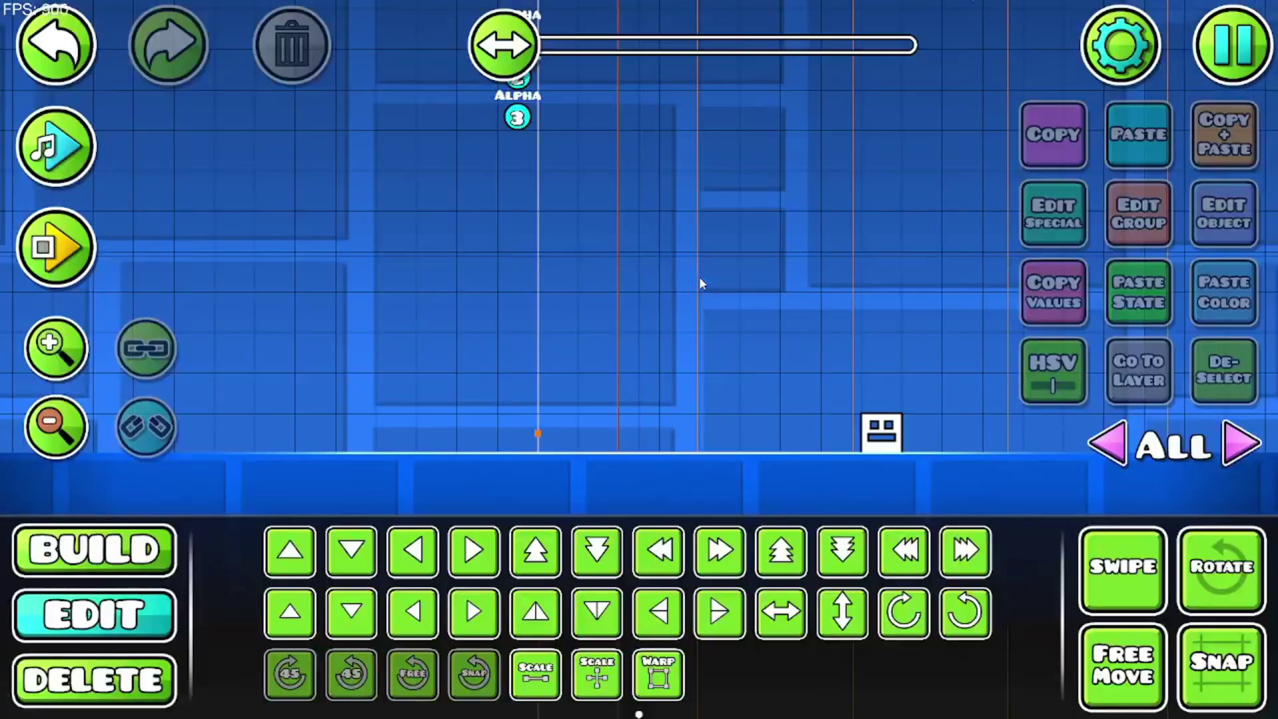
# - Add a second group 1 Alpha trigger further right with fade time 0.2 and opacity 0, and playtest it
pyautogui.moveTo(693, 201); pyautogui.dragTo(509, 225)
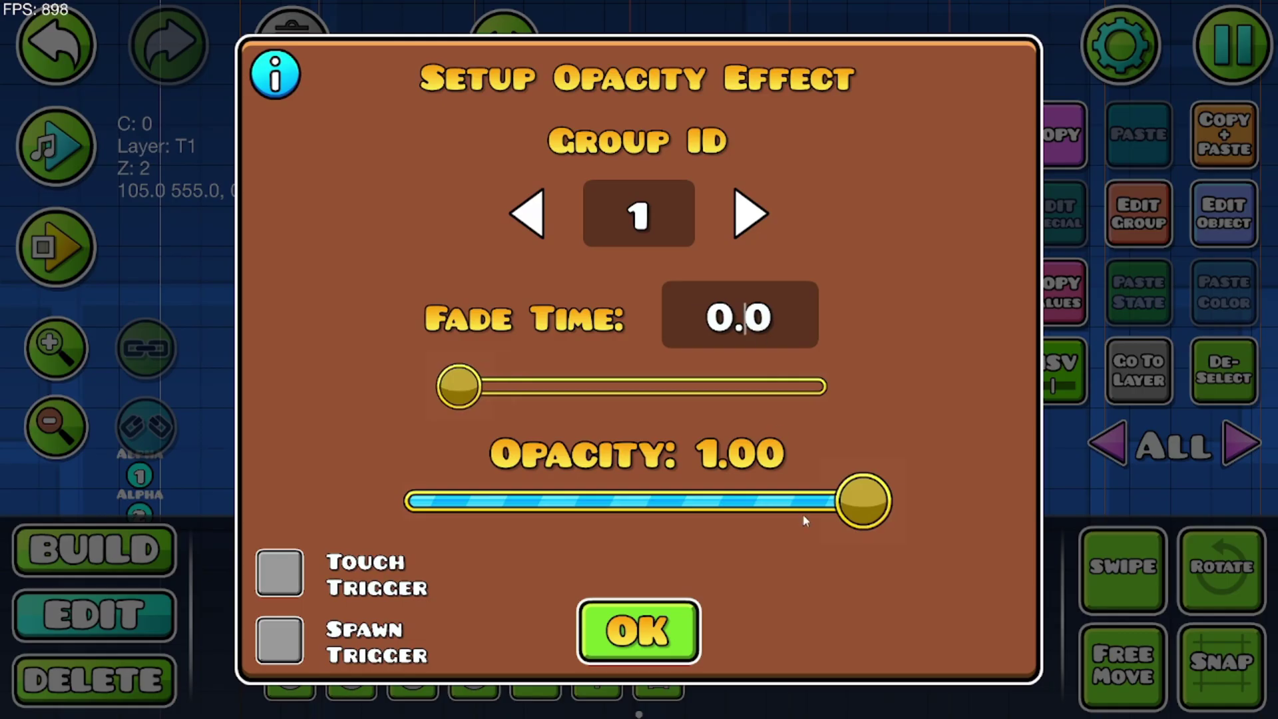
pyautogui.write('2')
pyautogui.moveTo(805, 520); pyautogui.dragTo(399, 506)
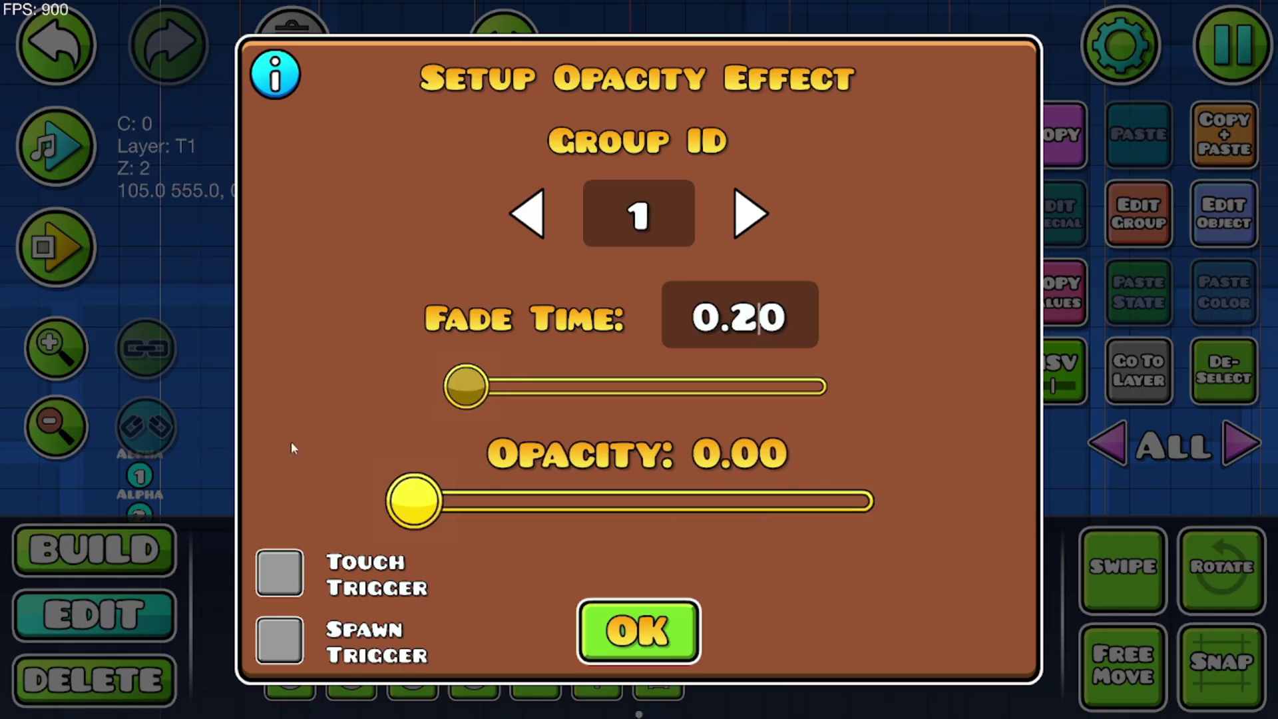
pyautogui.click(596, 639)
pyautogui.press('Return')
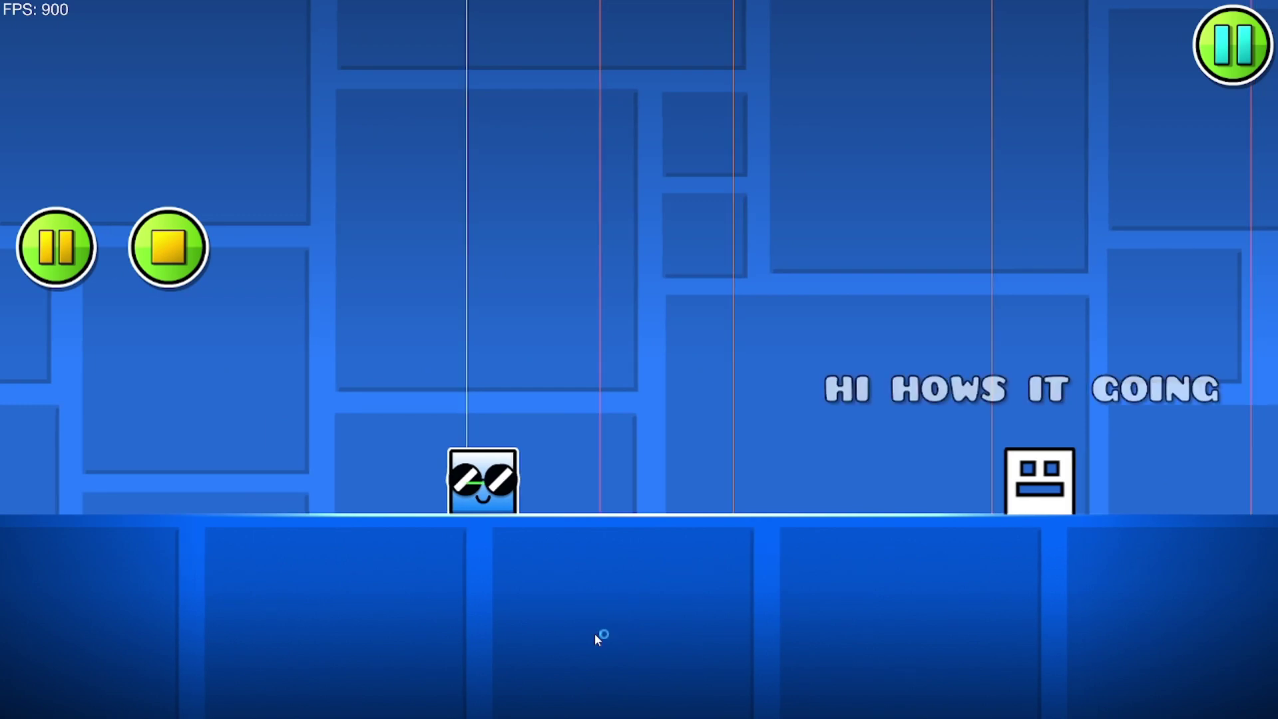
pyautogui.press('Return')
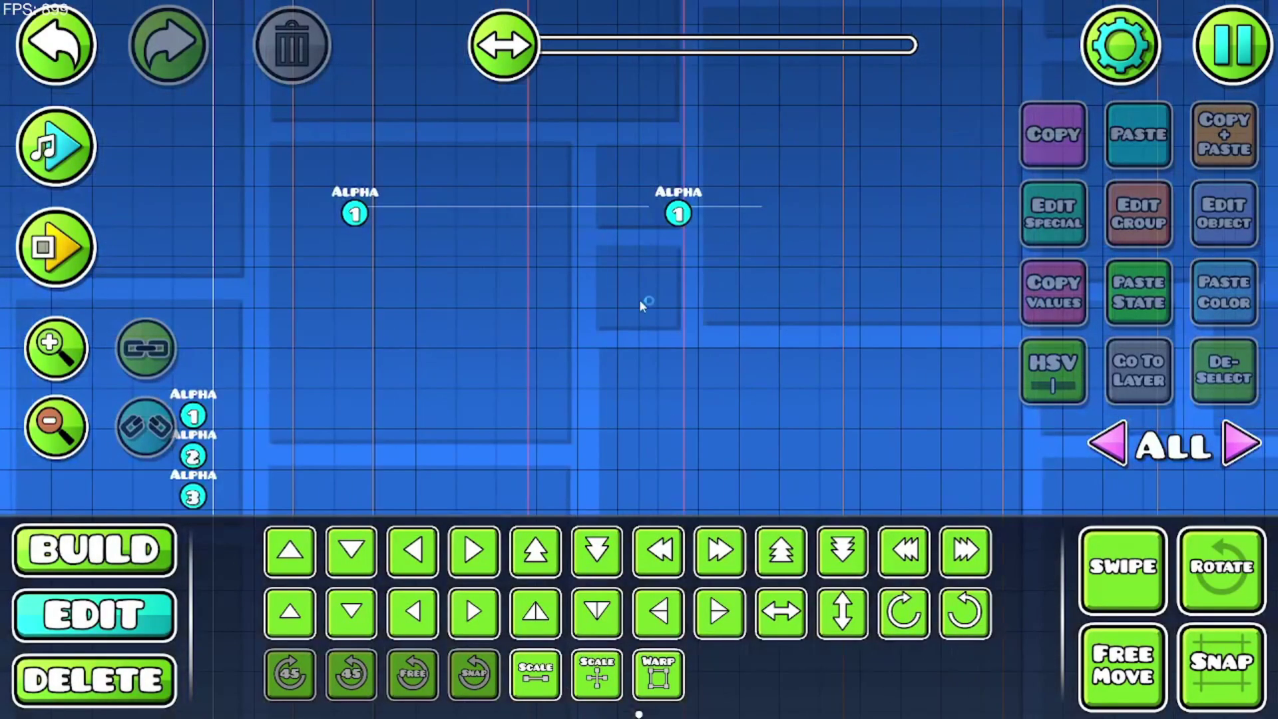
# - Duplicate the pair of group 1 Alpha triggers, shift the copies up and right, and retarget them to group 2
pyautogui.click(281, 296)
pyautogui.keyDown('shift'); pyautogui.click(602, 291); pyautogui.keyUp('shift')
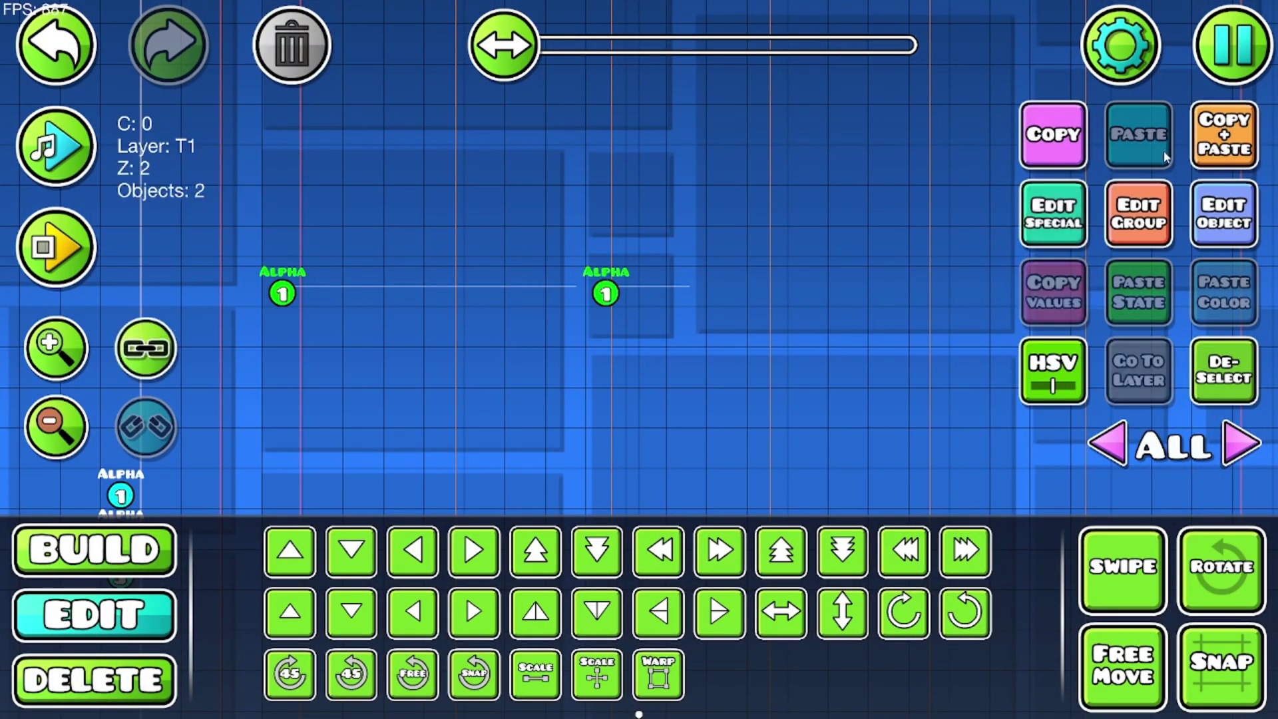
pyautogui.click(1214, 141)
pyautogui.press('w')
pyautogui.press('d')
pyautogui.press('d')
pyautogui.press('d')
pyautogui.press('d')
pyautogui.press('d')
pyautogui.press('d')
pyautogui.press('d')
pyautogui.press('d')
pyautogui.moveTo(763, 314); pyautogui.dragTo(686, 269)
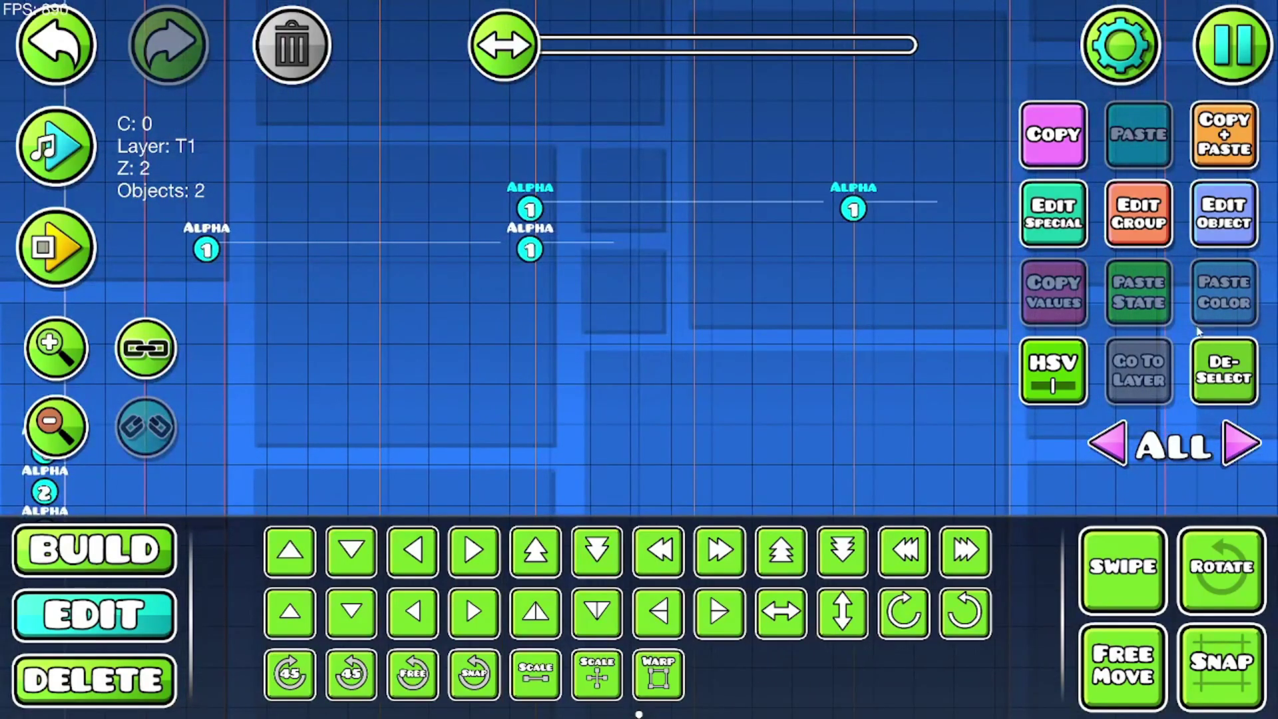
pyautogui.click(1208, 209)
pyautogui.click(750, 213)
pyautogui.press('Escape')
# - Duplicate the group 2 Alpha pair, shift the copies up and right, and retarget them to group 3
pyautogui.moveTo(673, 214); pyautogui.dragTo(494, 391)
pyautogui.click(1217, 134)
pyautogui.press('w')
pyautogui.press('d')
pyautogui.press('d')
pyautogui.press('d')
pyautogui.press('d')
pyautogui.press('d')
pyautogui.press('d')
pyautogui.press('d')
pyautogui.press('d')
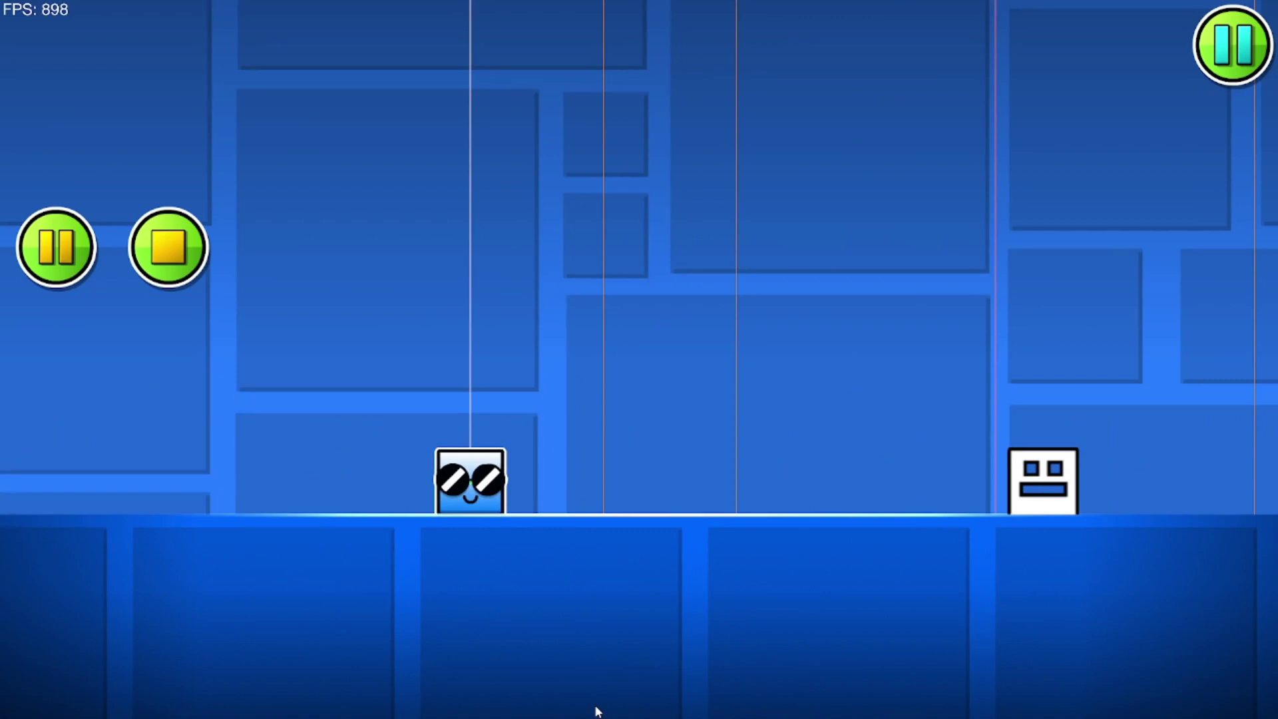
# - Playtest the level to check how the three text lines fade in and out, and return to editing
pyautogui.press('d')
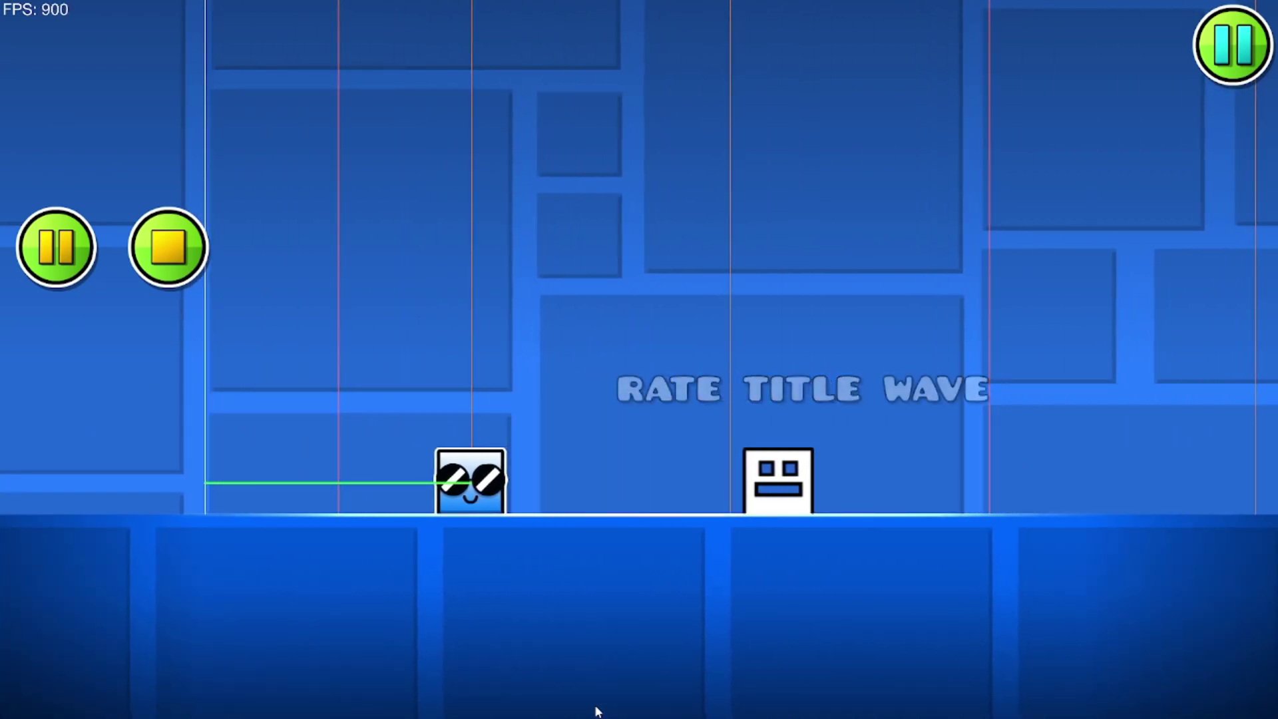
pyautogui.press('Return')
pyautogui.press('Return')
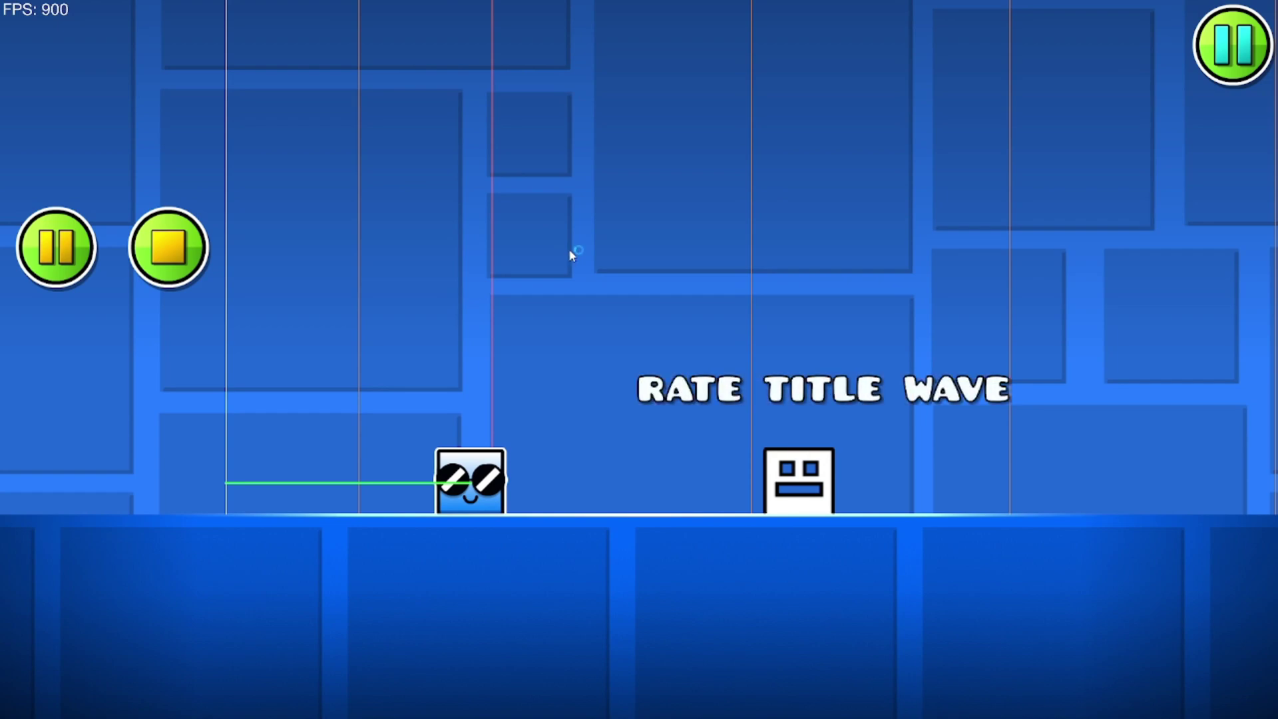
pyautogui.press('Return')
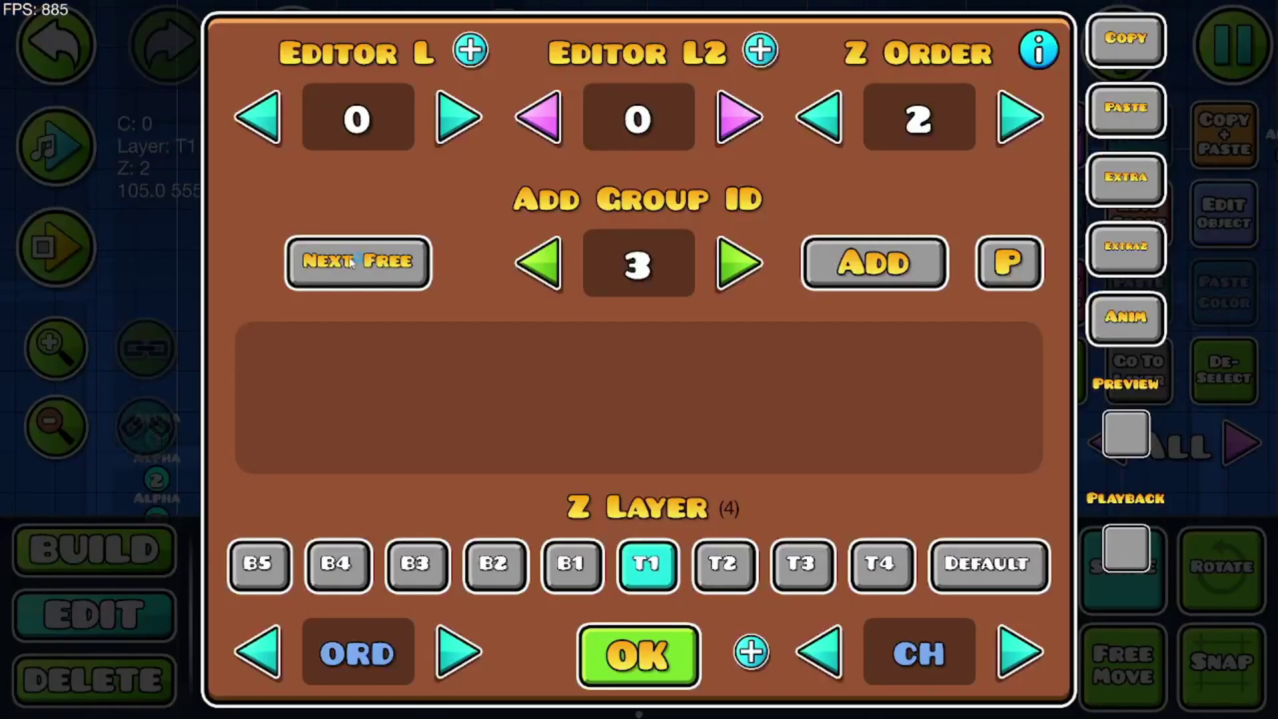
# - Assign the next free group, 4, to the first fade-in Alpha trigger and deselect it
pyautogui.click(356, 263)
pyautogui.click(891, 265)
pyautogui.click(644, 643)
pyautogui.click(1256, 362)
# - Assign the next free group, 5, to the stacked Alpha triggers that hide text 1 and show text 2
pyautogui.moveTo(696, 155); pyautogui.dragTo(619, 256)
pyautogui.click(1138, 213)
pyautogui.click(393, 268)
pyautogui.click(945, 260)
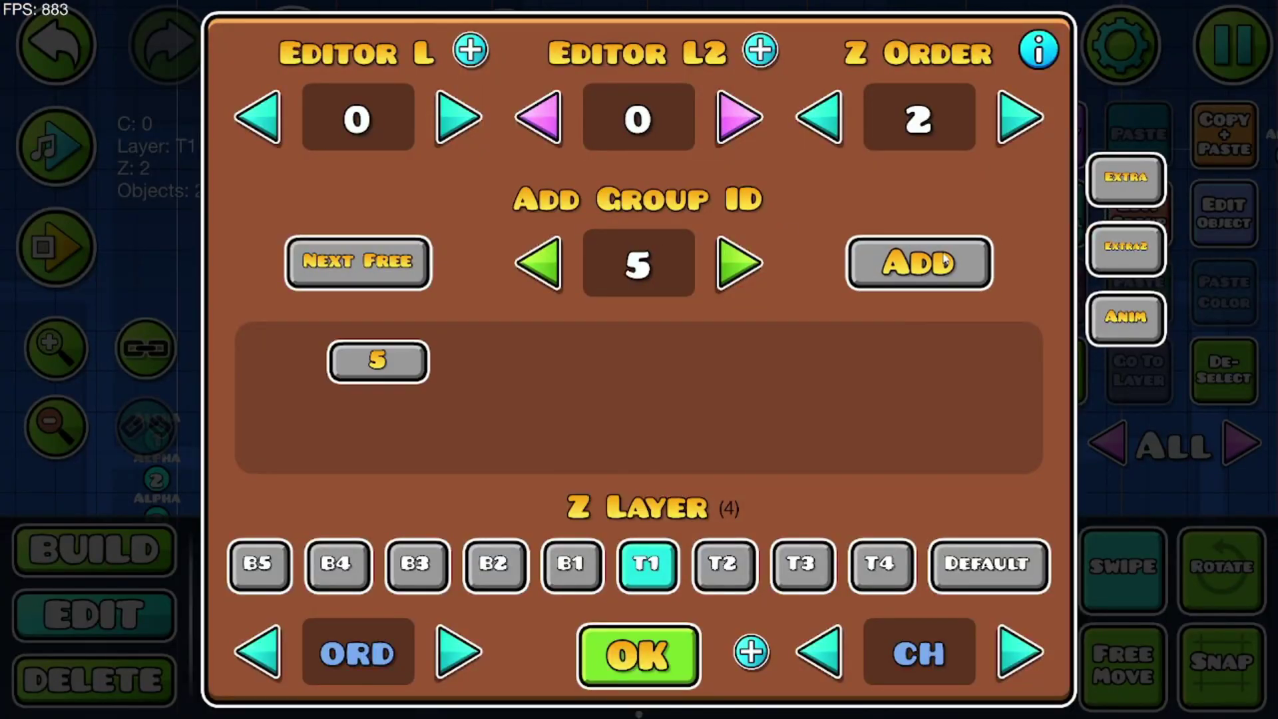
pyautogui.click(642, 651)
pyautogui.moveTo(924, 379); pyautogui.dragTo(532, 462)
pyautogui.click(1200, 384)
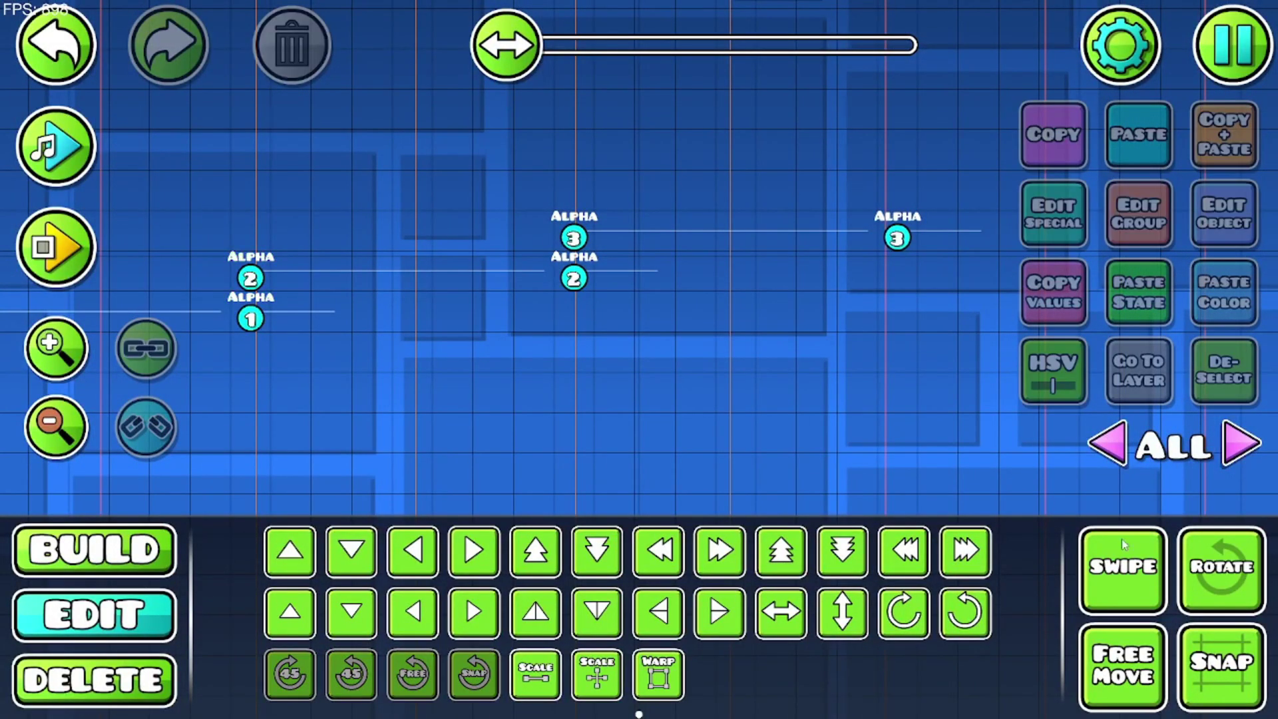
# - Assign the next free group, 6, to the stacked Alpha triggers that hide text 2 and show text 3
pyautogui.moveTo(649, 187); pyautogui.dragTo(542, 297)
pyautogui.click(1114, 216)
pyautogui.click(400, 269)
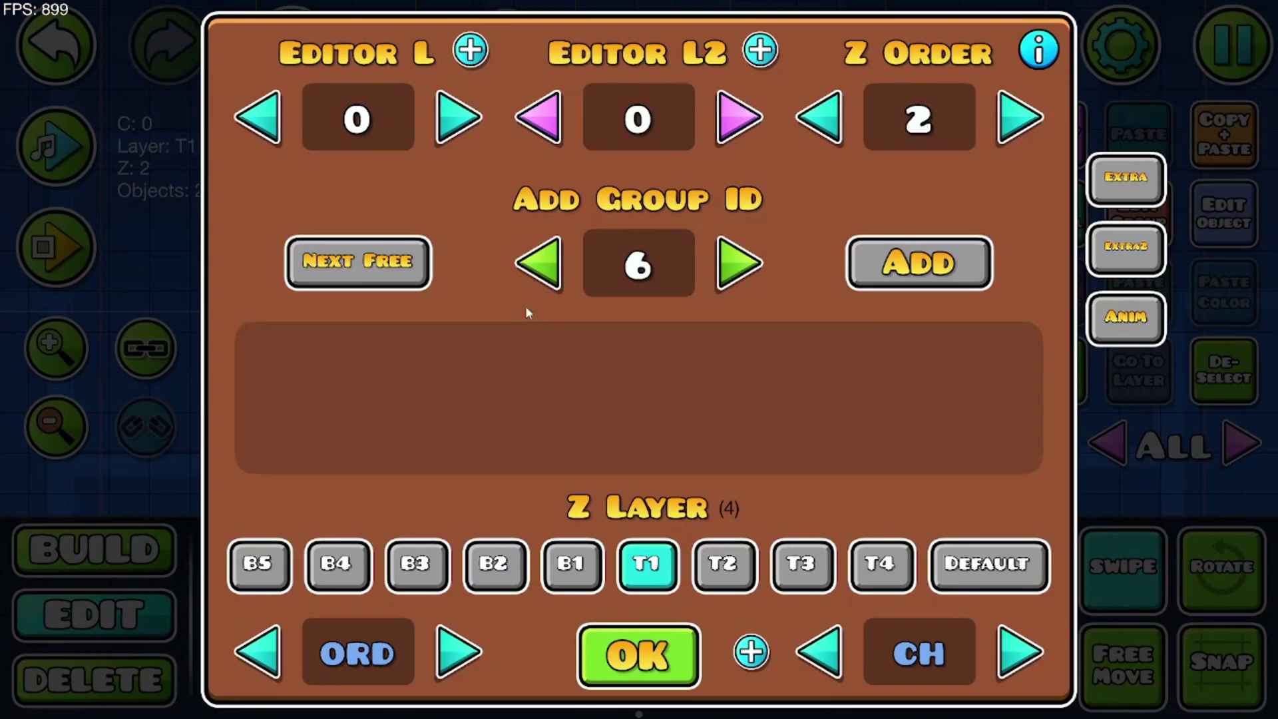
pyautogui.click(912, 266)
pyautogui.click(677, 664)
pyautogui.click(1214, 373)
# - Assign the next free group, 7, to the last Alpha trigger, which hides text 3
pyautogui.click(898, 232)
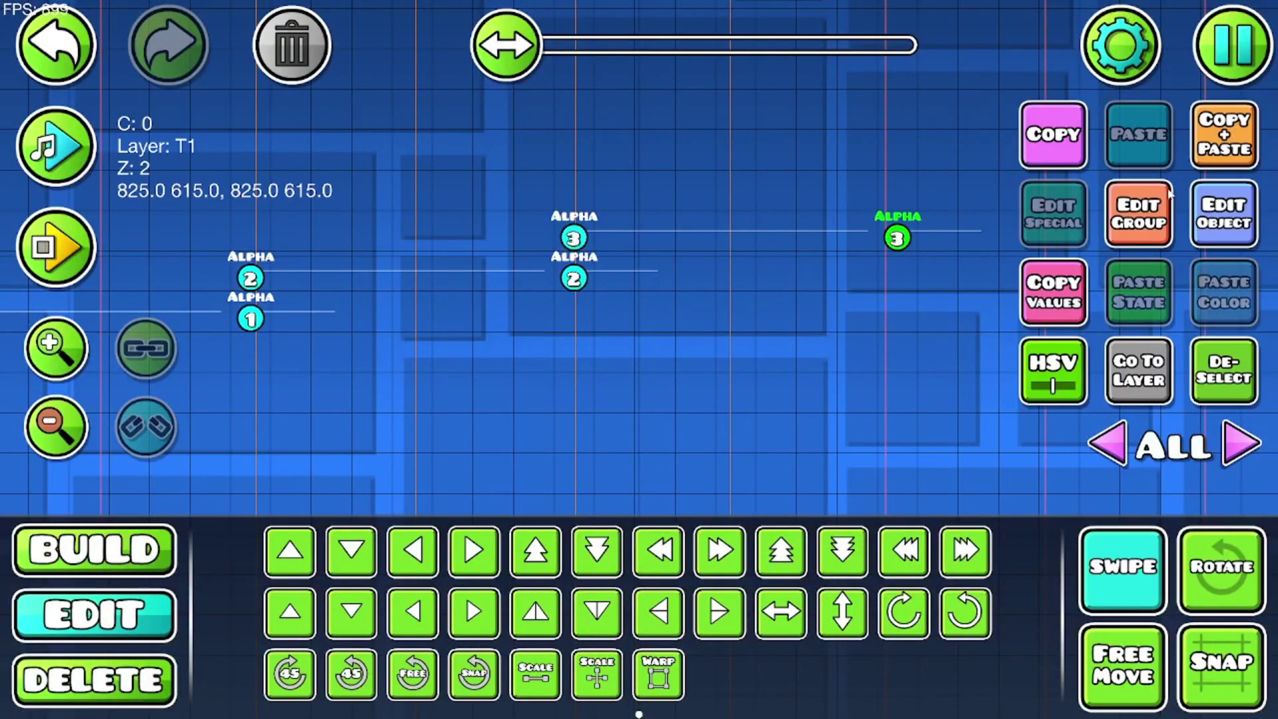
pyautogui.click(1141, 211)
pyautogui.click(406, 265)
pyautogui.click(871, 269)
pyautogui.click(689, 639)
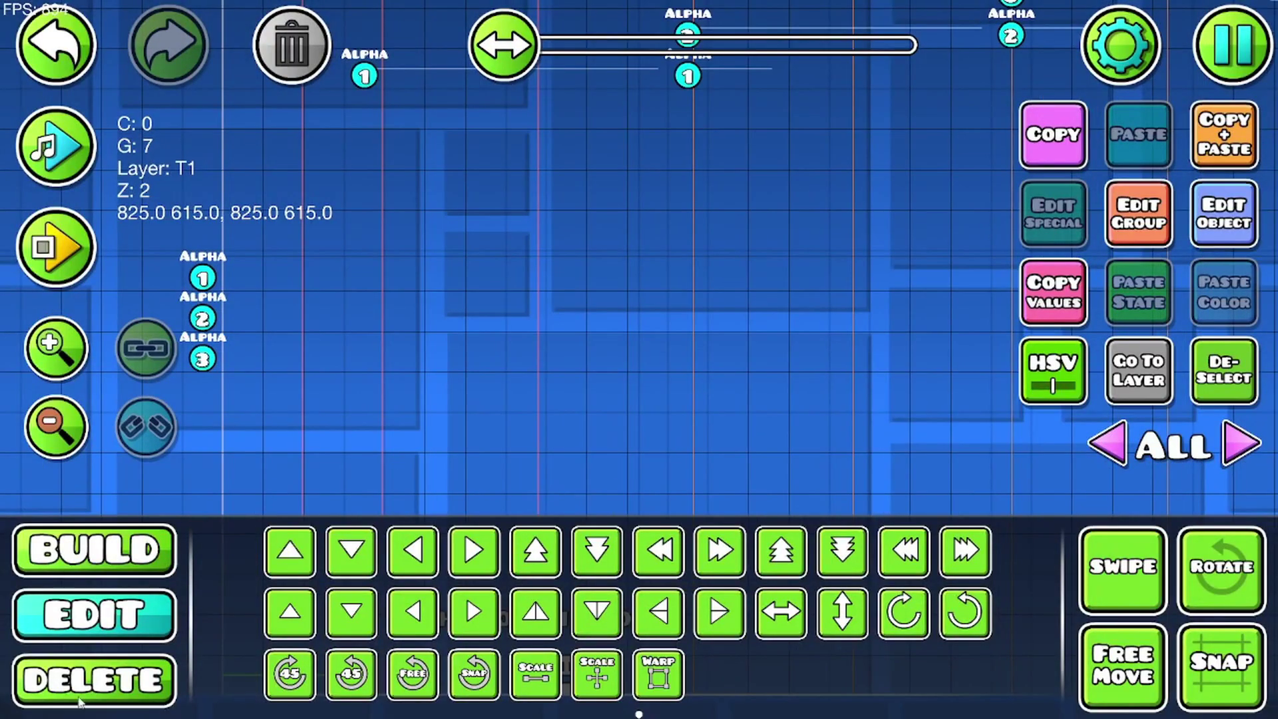
# - Place a Sequence trigger above the HI HOWS IT GOING text and check the group assignments of the Alpha triggers
pyautogui.click(93, 549)
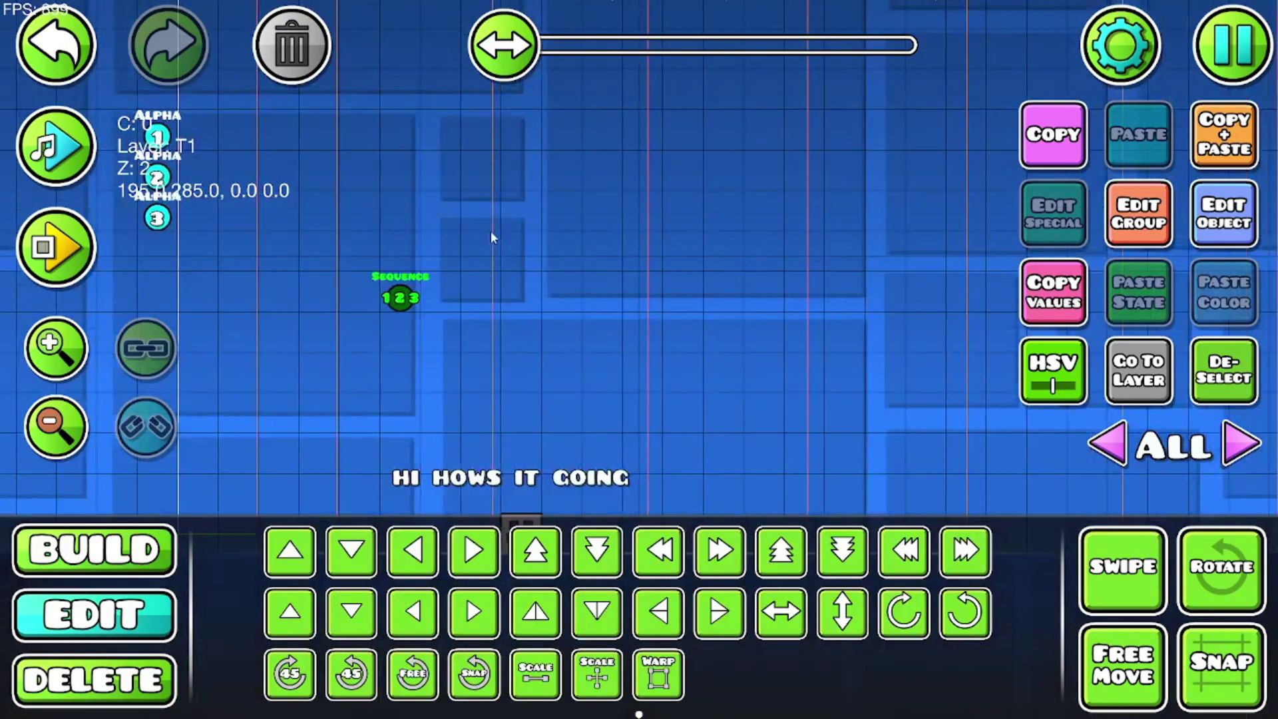
pyautogui.moveTo(466, 189); pyautogui.dragTo(439, 428)
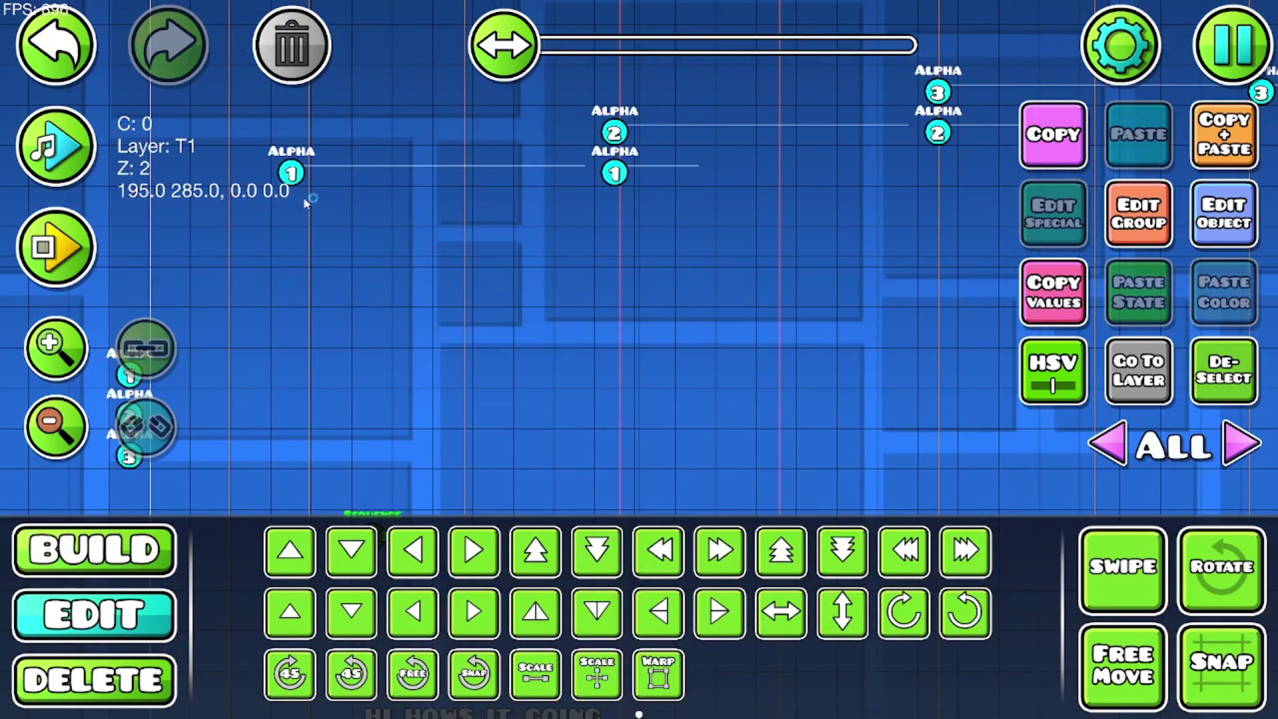
pyautogui.click(296, 177)
pyautogui.click(1135, 223)
pyautogui.click(596, 669)
pyautogui.moveTo(854, 195); pyautogui.dragTo(439, 364)
pyautogui.click(855, 258)
pyautogui.click(1125, 228)
pyautogui.click(655, 646)
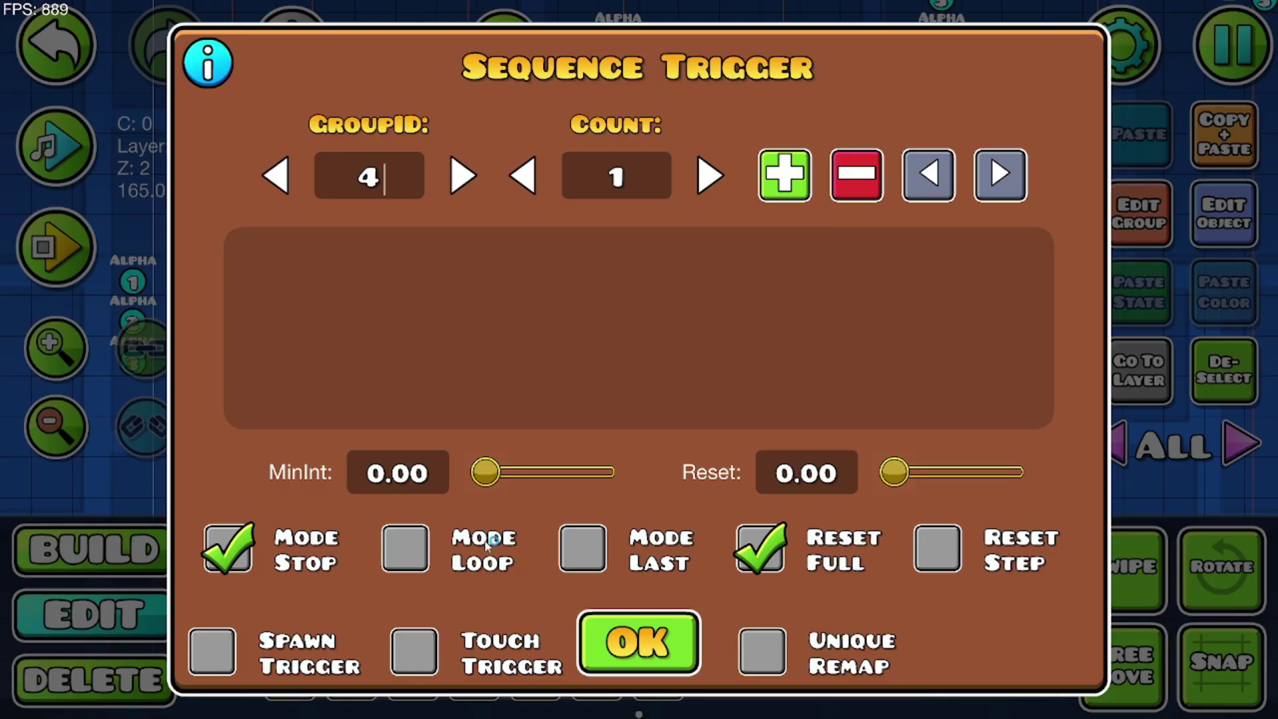
# - Set the Sequence trigger to Mode Loop, Spawn Trigger and Multi Trigger, and add groups 4, 5, 6 and 7 with count 1
pyautogui.click(405, 553)
pyautogui.click(227, 667)
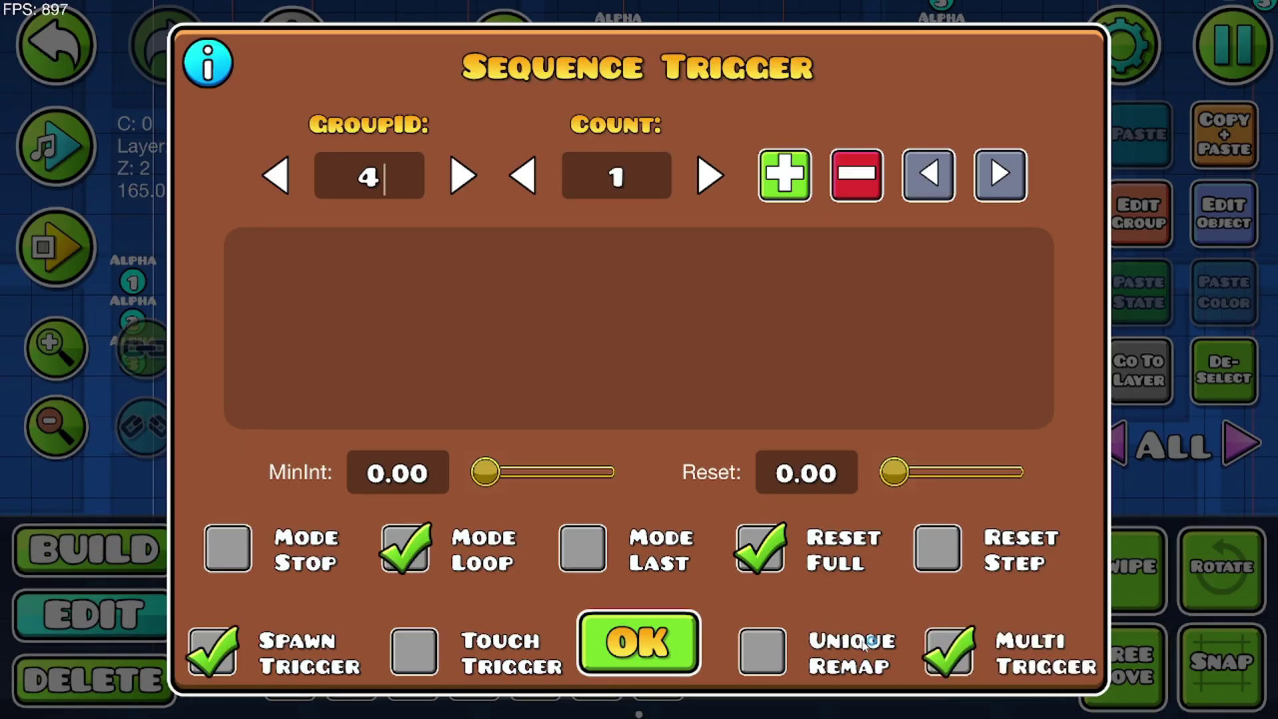
pyautogui.click(786, 175)
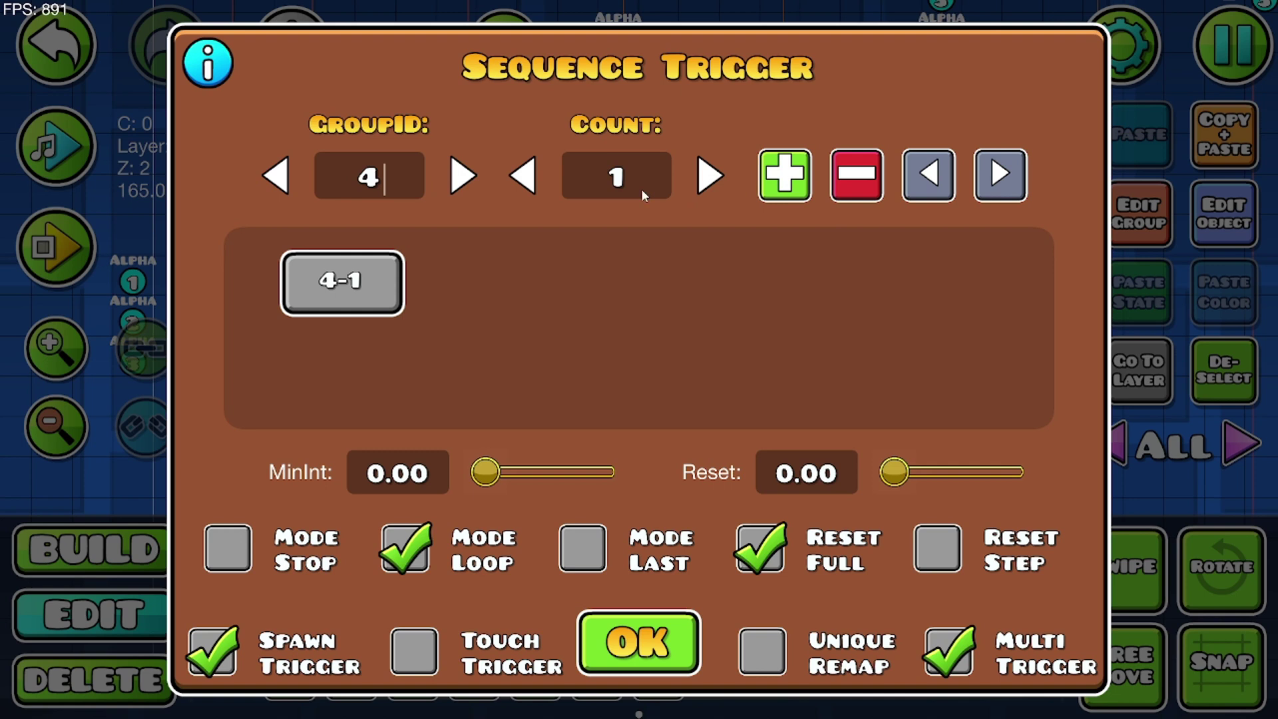
pyautogui.click(464, 176)
pyautogui.click(772, 174)
pyautogui.click(463, 172)
pyautogui.click(792, 191)
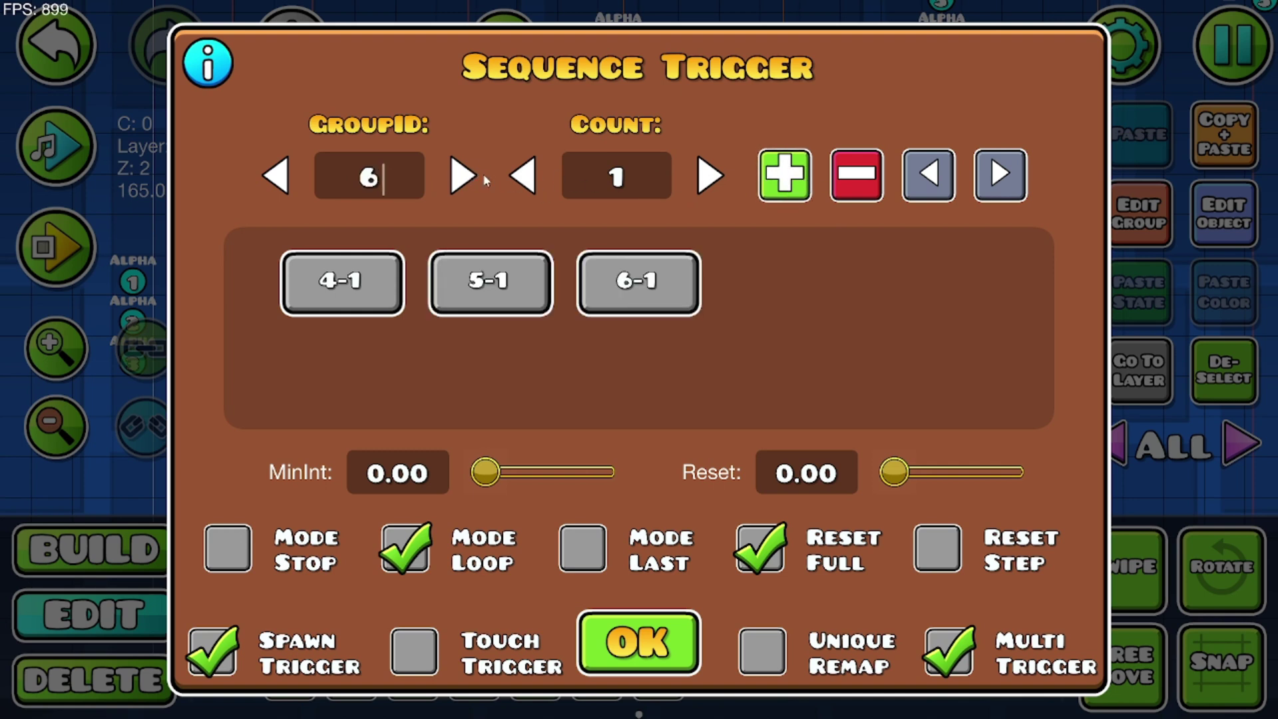
pyautogui.click(481, 176)
pyautogui.click(760, 187)
pyautogui.click(692, 665)
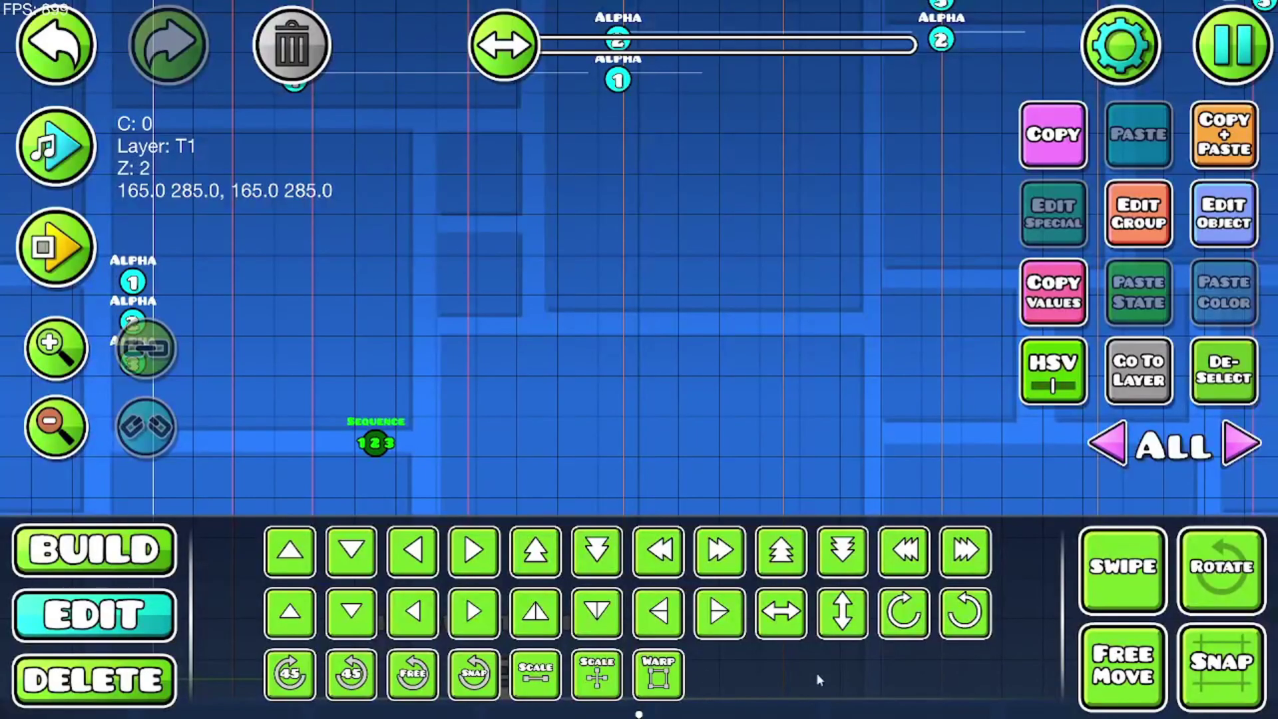
# - Place a toggle block beside the face block and scale it to about 2.71
pyautogui.moveTo(679, 216); pyautogui.dragTo(719, 63)
pyautogui.press('s')
pyautogui.press('s')
pyautogui.press('s')
pyautogui.click(1031, 612)
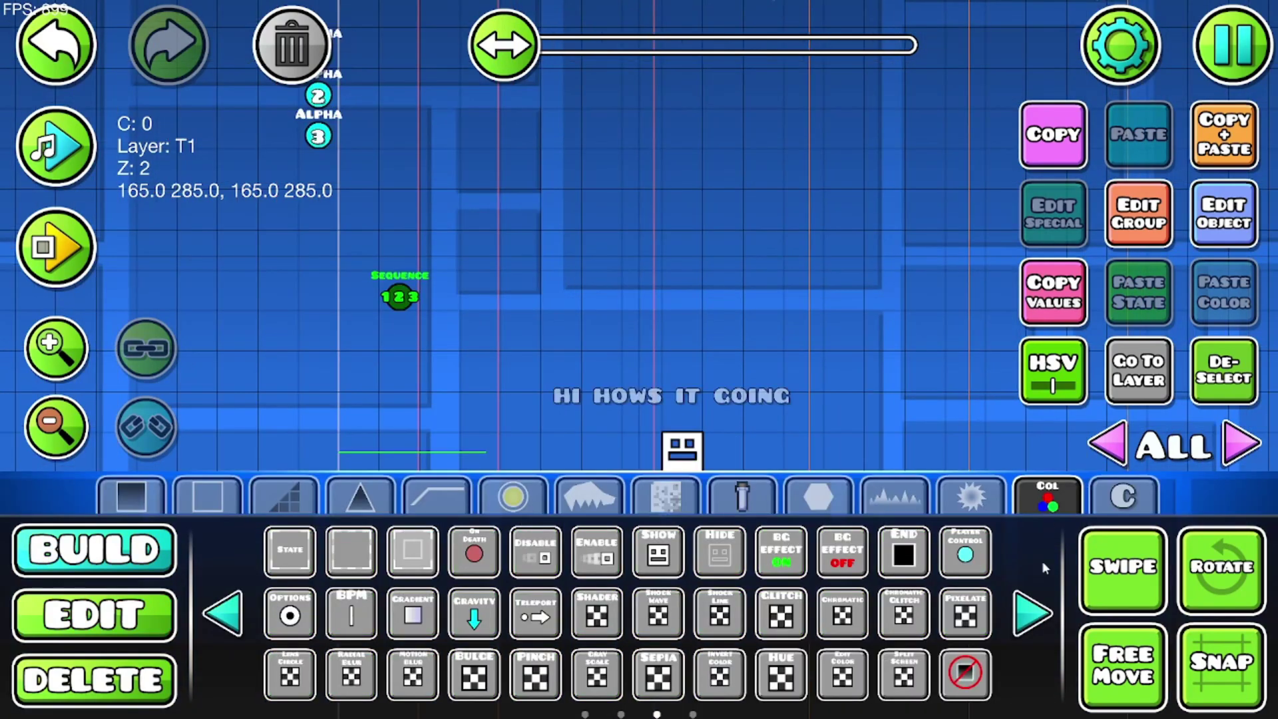
pyautogui.click(424, 556)
pyautogui.click(547, 285)
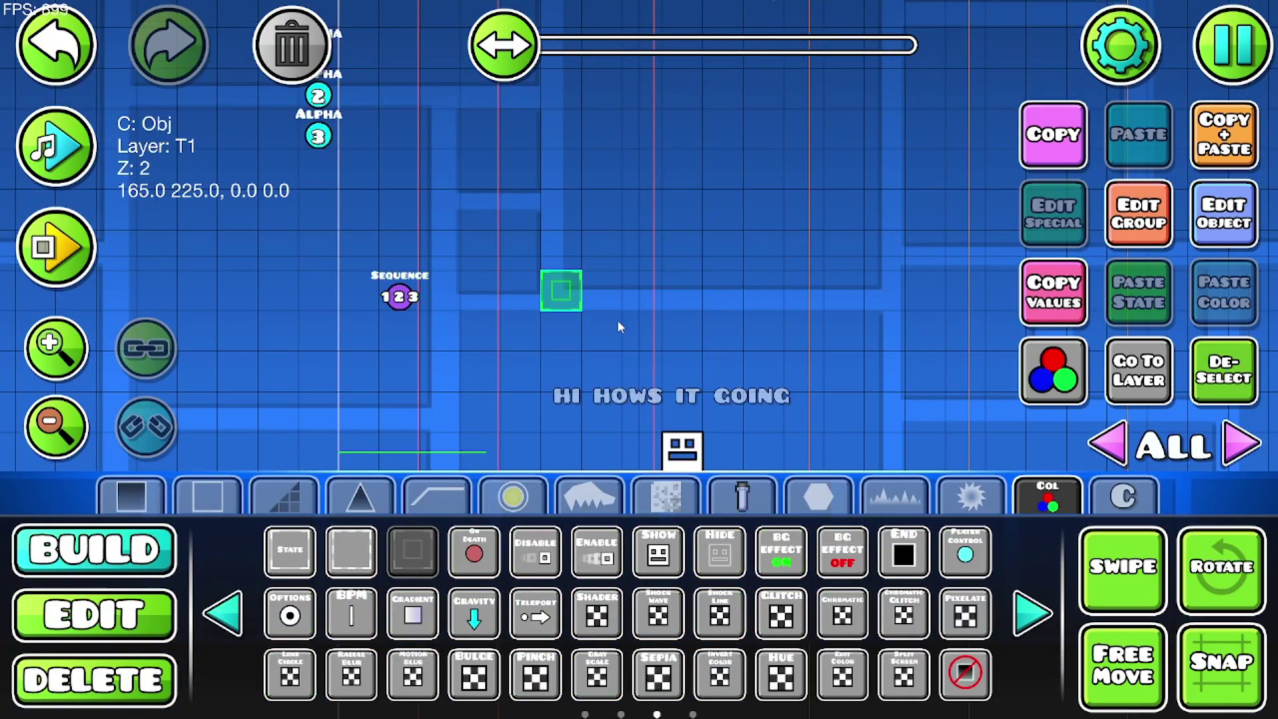
pyautogui.press('a')
pyautogui.press('s')
pyautogui.click(147, 604)
pyautogui.click(591, 659)
pyautogui.moveTo(385, 276); pyautogui.dragTo(591, 277)
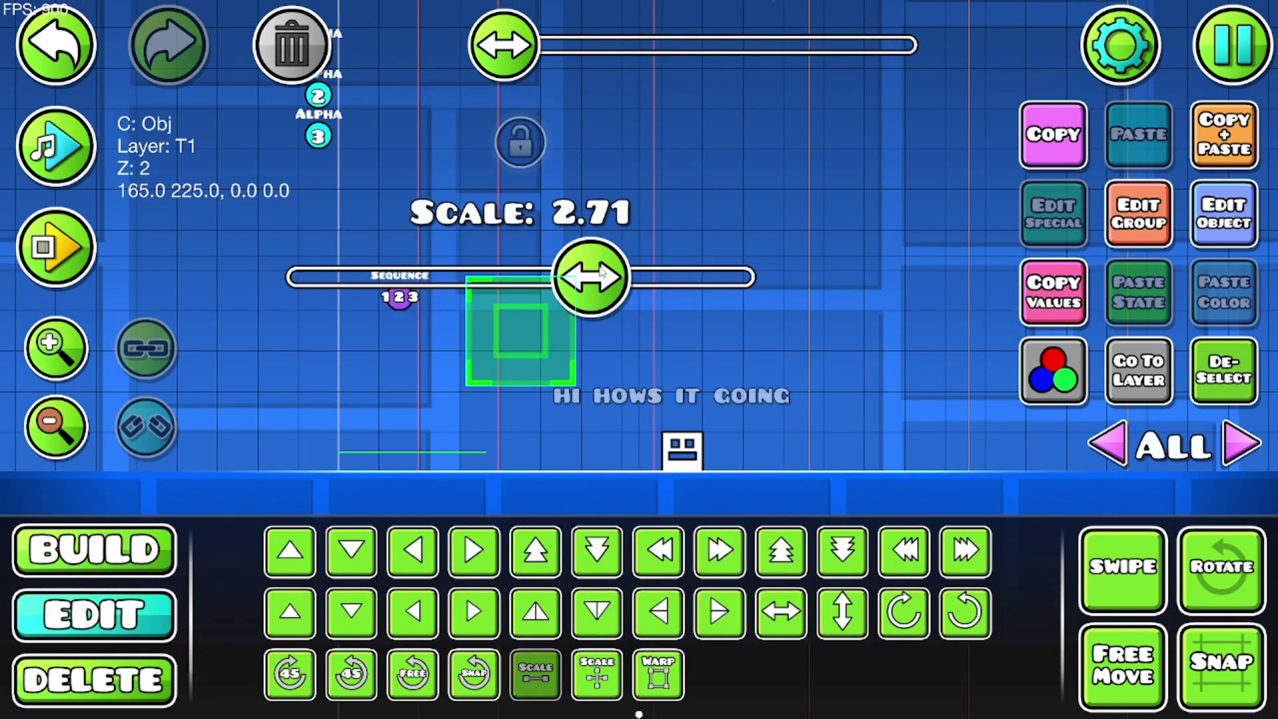
# - Enable Claim Touch and Activate Group for the toggle block
pyautogui.click(1206, 214)
pyautogui.click(348, 496)
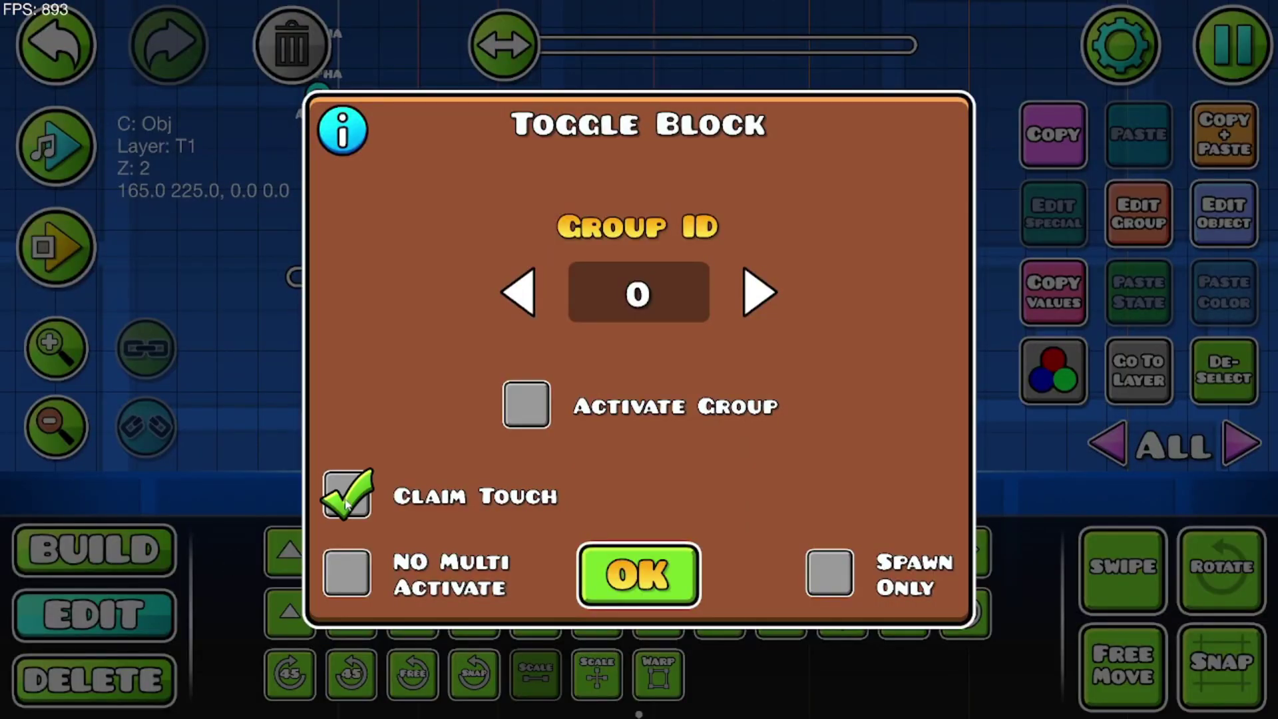
pyautogui.click(542, 410)
pyautogui.click(593, 559)
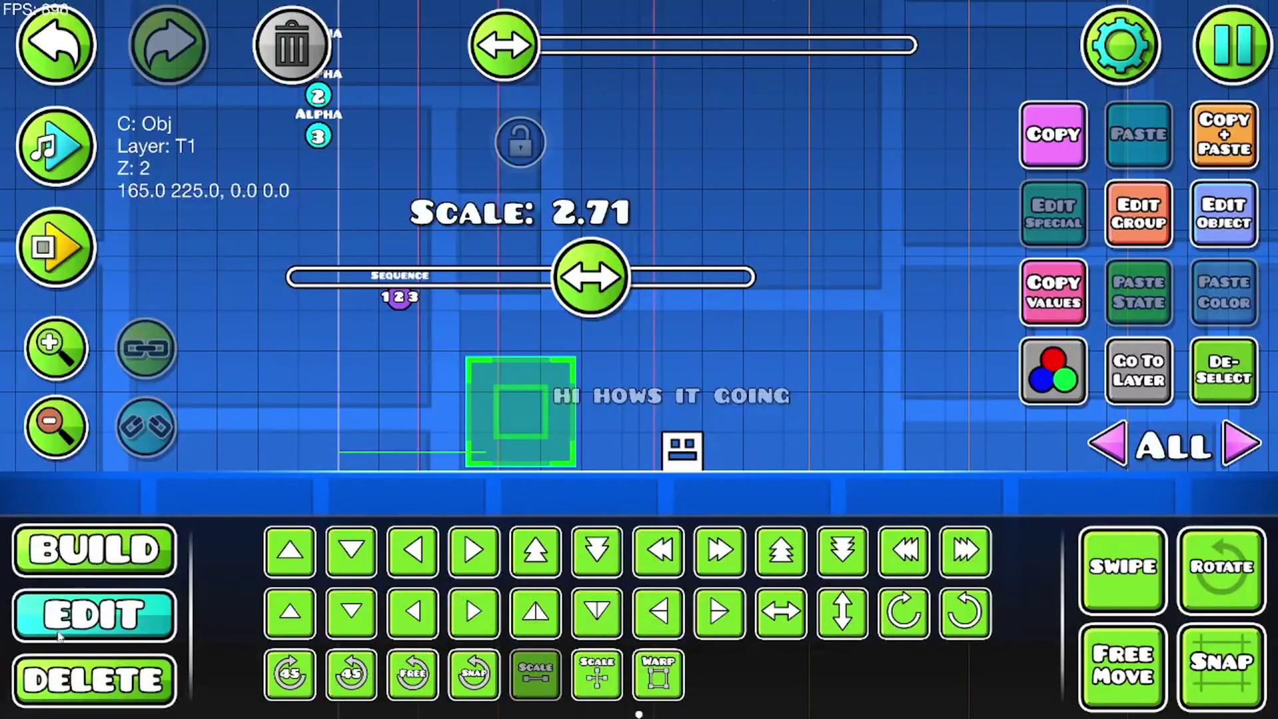
# - Add the Sequence trigger to the next free group, 8, and open the toggle block's settings
pyautogui.click(388, 318)
pyautogui.click(1138, 213)
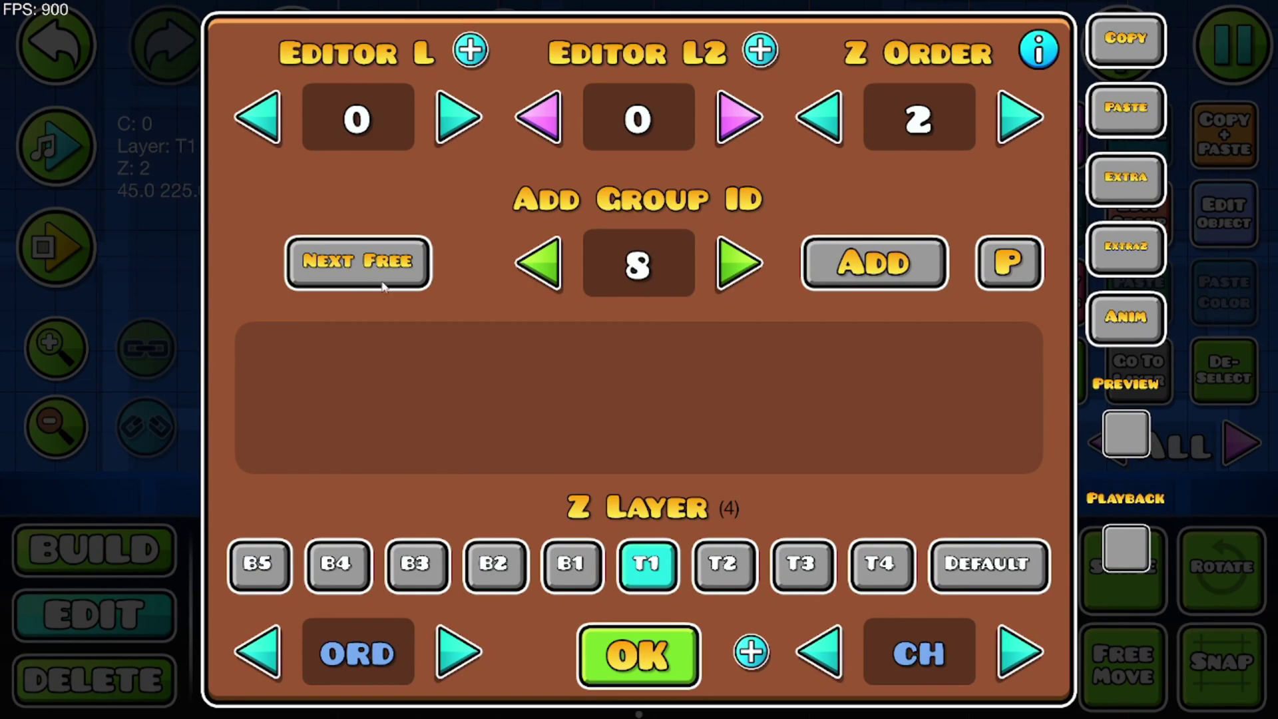
pyautogui.click(874, 263)
pyautogui.click(637, 654)
pyautogui.click(1223, 213)
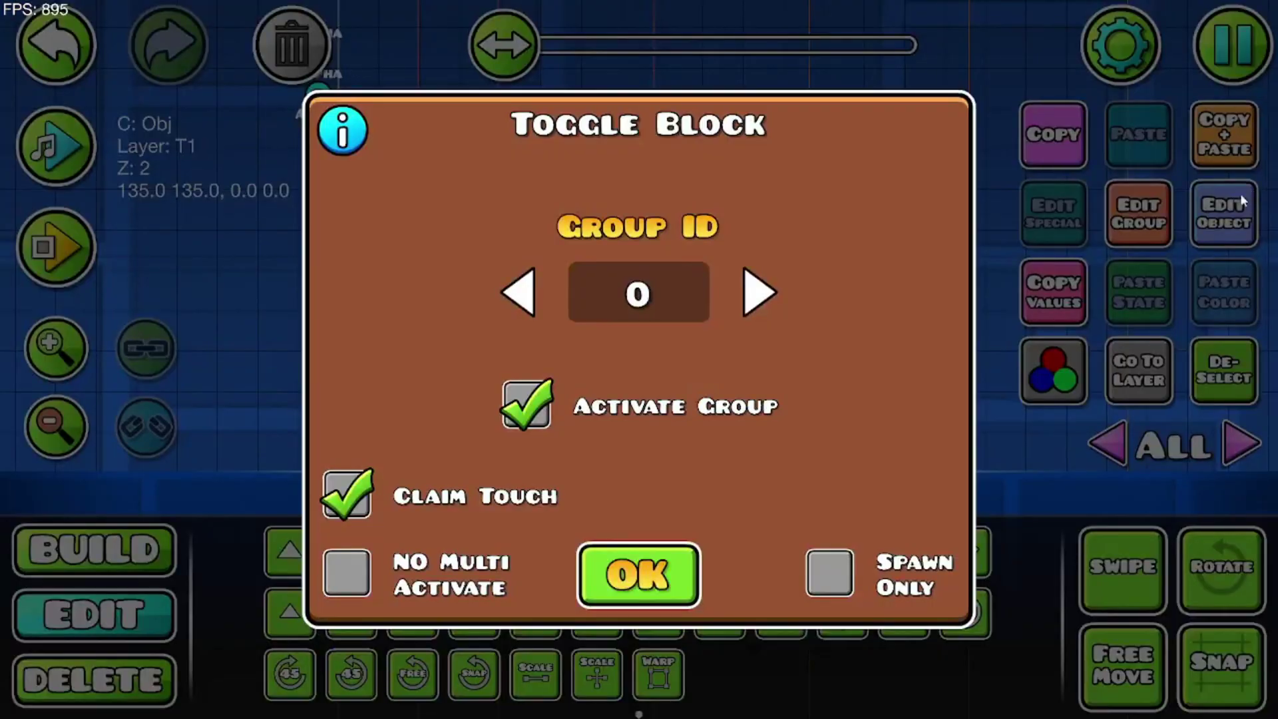
pyautogui.click(690, 594)
# - Finish the toggle block's settings and enable Spawn Trigger and Multi Trigger for the six grouped Alpha triggers
pyautogui.moveTo(700, 313); pyautogui.dragTo(671, 481)
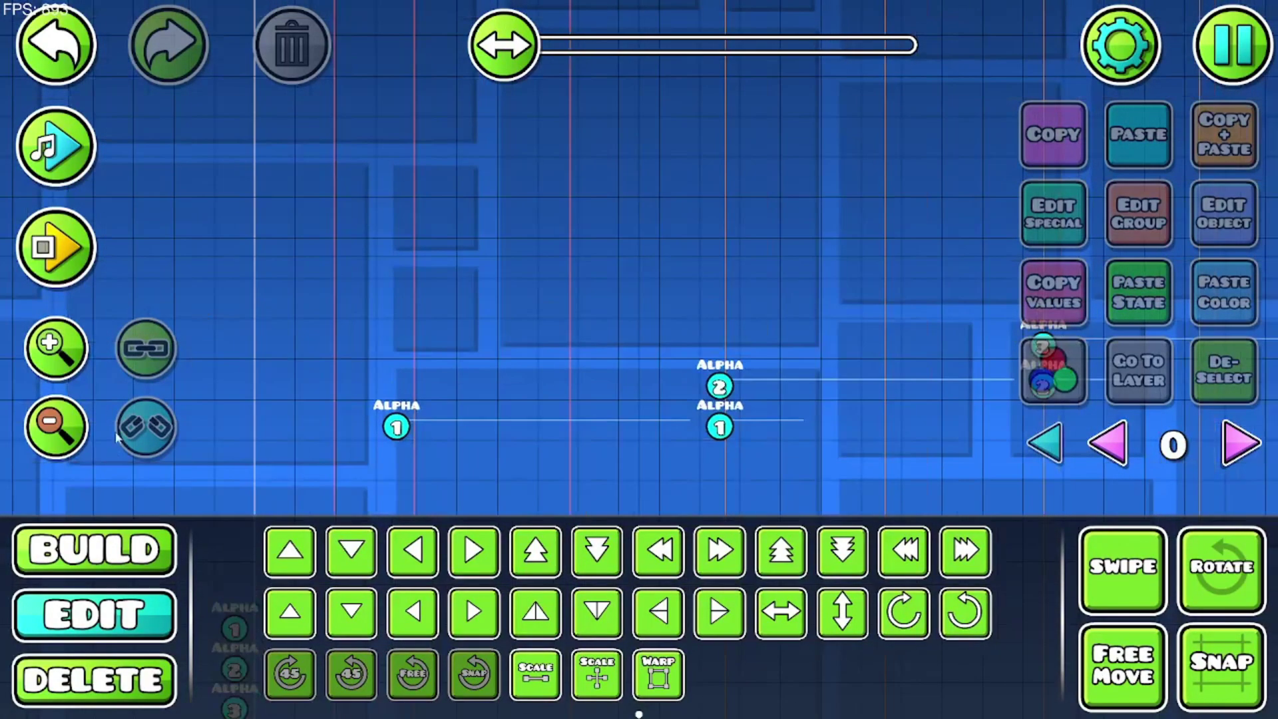
pyautogui.click(52, 428)
pyautogui.click(52, 428)
pyautogui.click(52, 427)
pyautogui.moveTo(628, 423); pyautogui.dragTo(422, 383)
pyautogui.click(1140, 576)
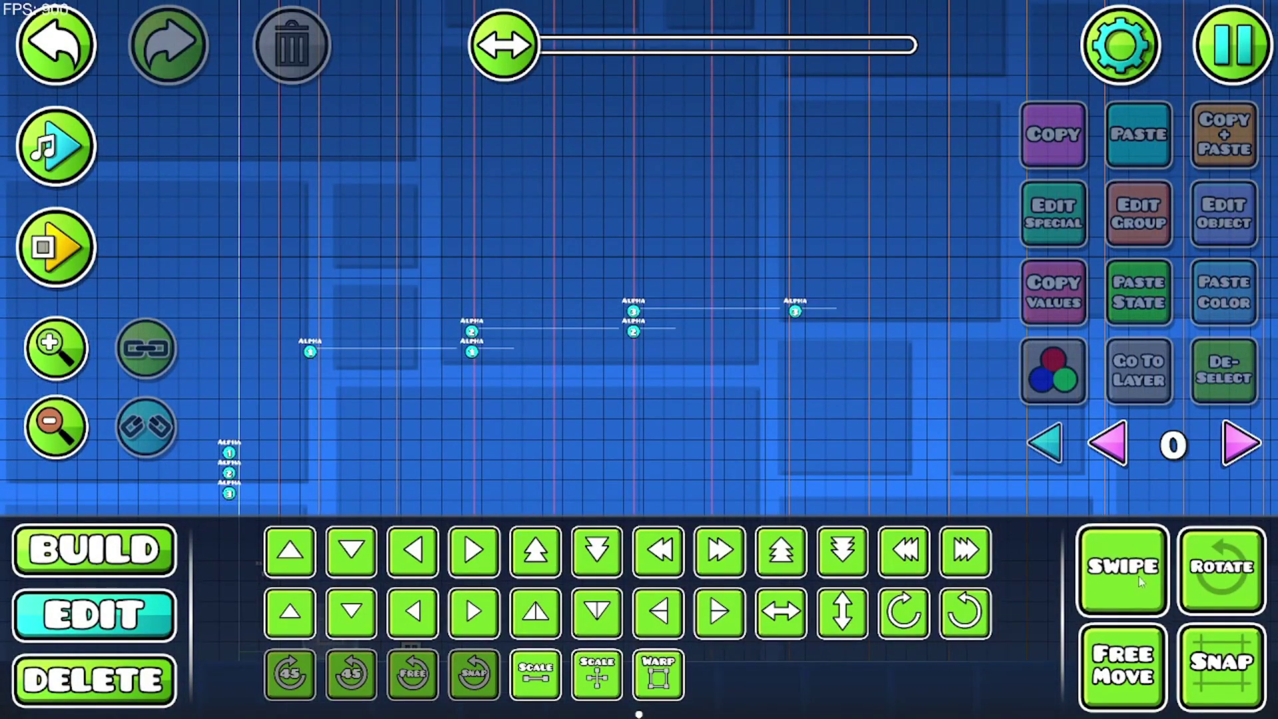
pyautogui.moveTo(869, 206); pyautogui.dragTo(313, 385)
pyautogui.click(1223, 213)
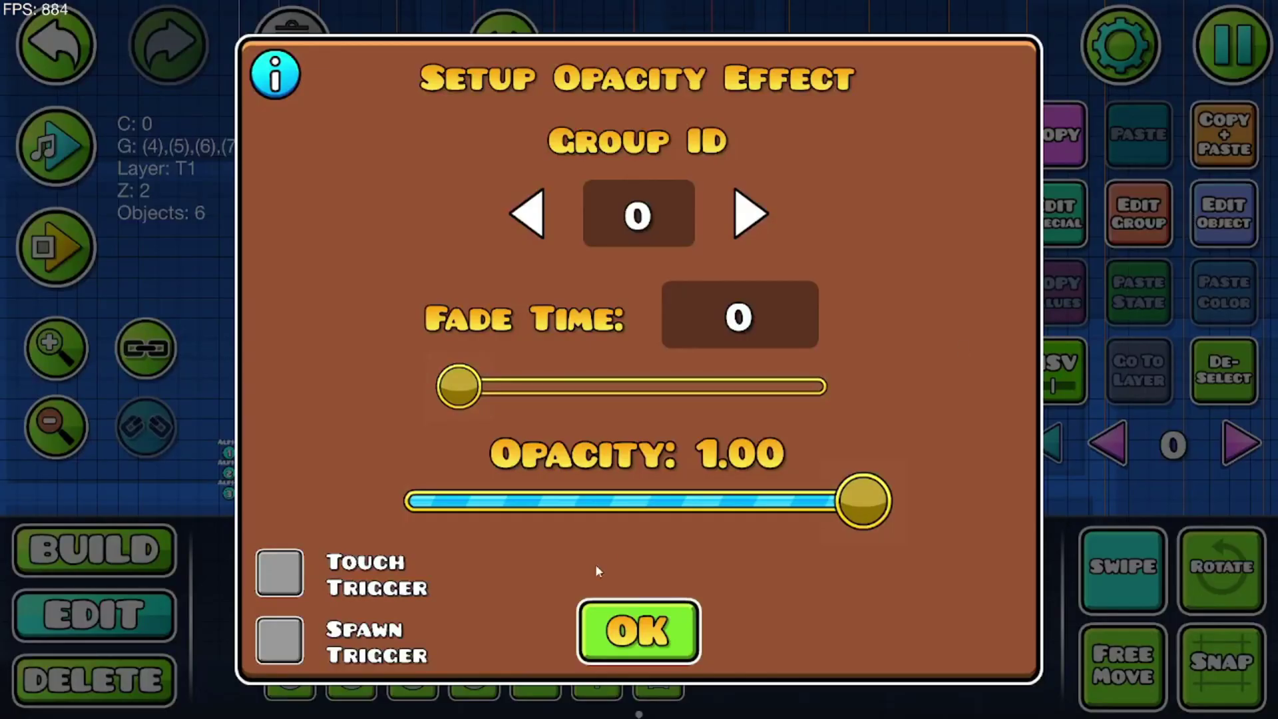
pyautogui.click(299, 648)
pyautogui.click(837, 654)
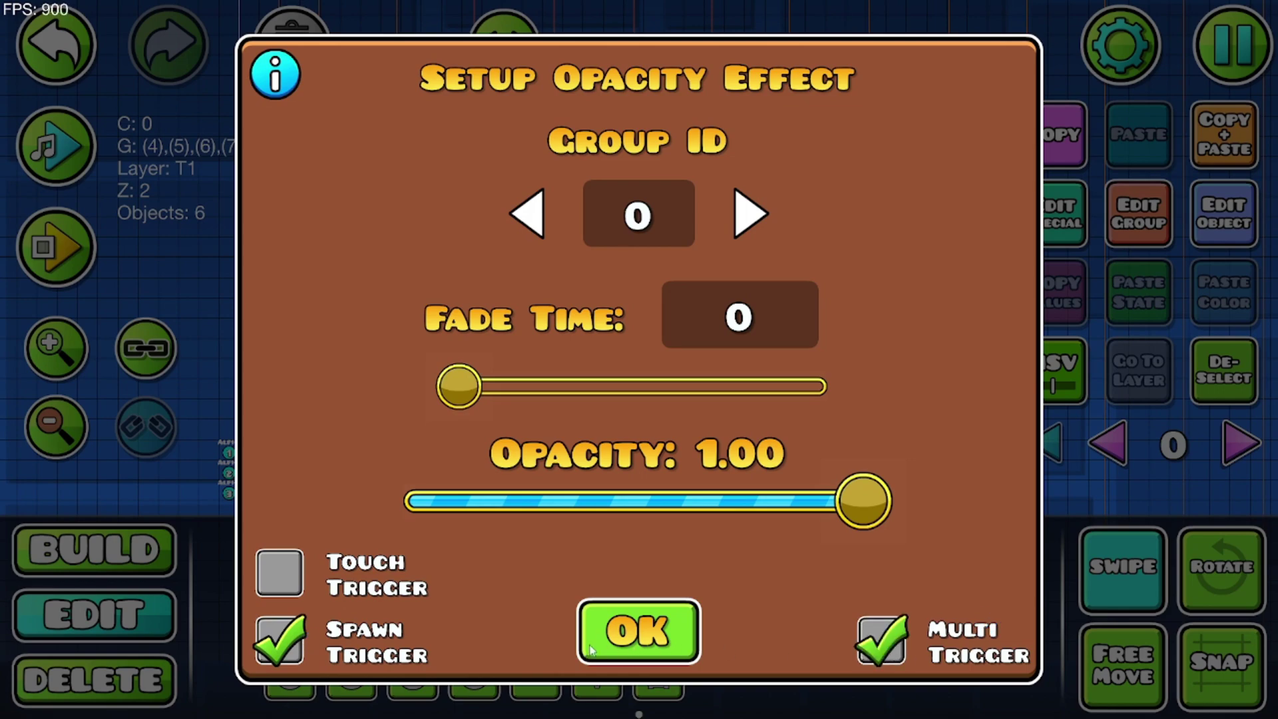
pyautogui.click(636, 630)
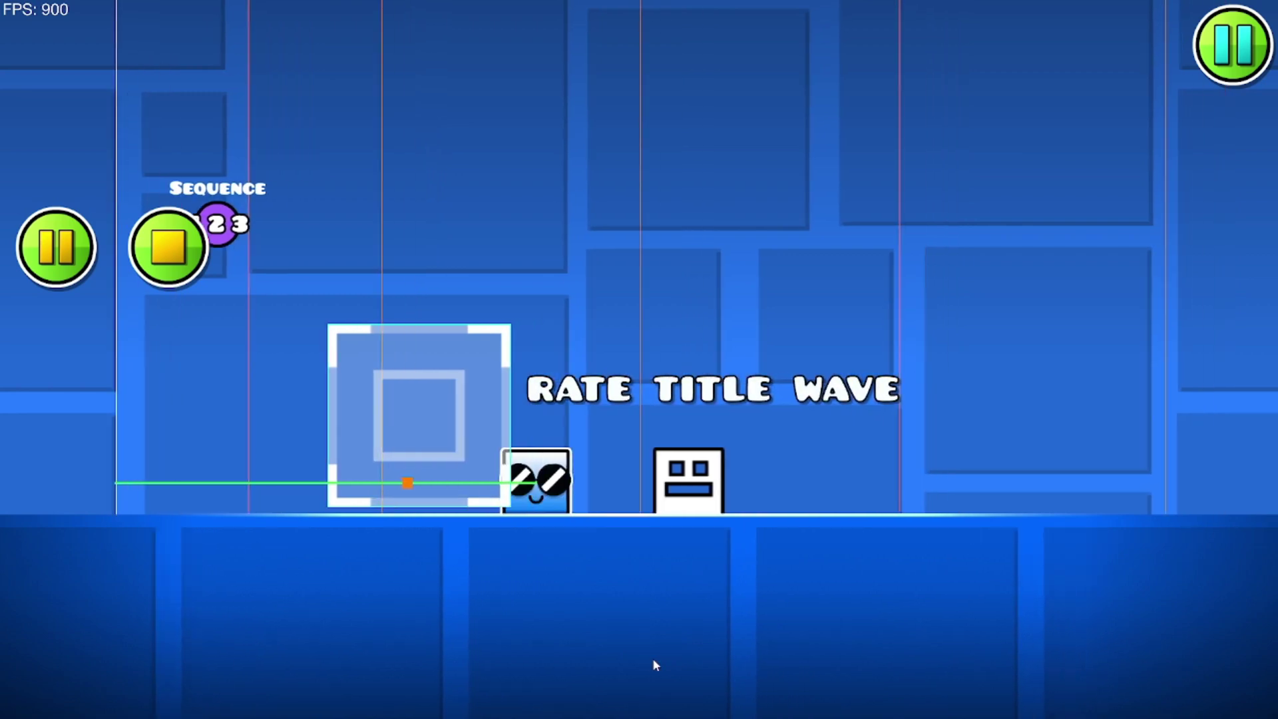
# - Playtest the dialogue at the toggle block and show all editor layers again
pyautogui.press('Return')
pyautogui.press('Right')
pyautogui.click(1049, 442)
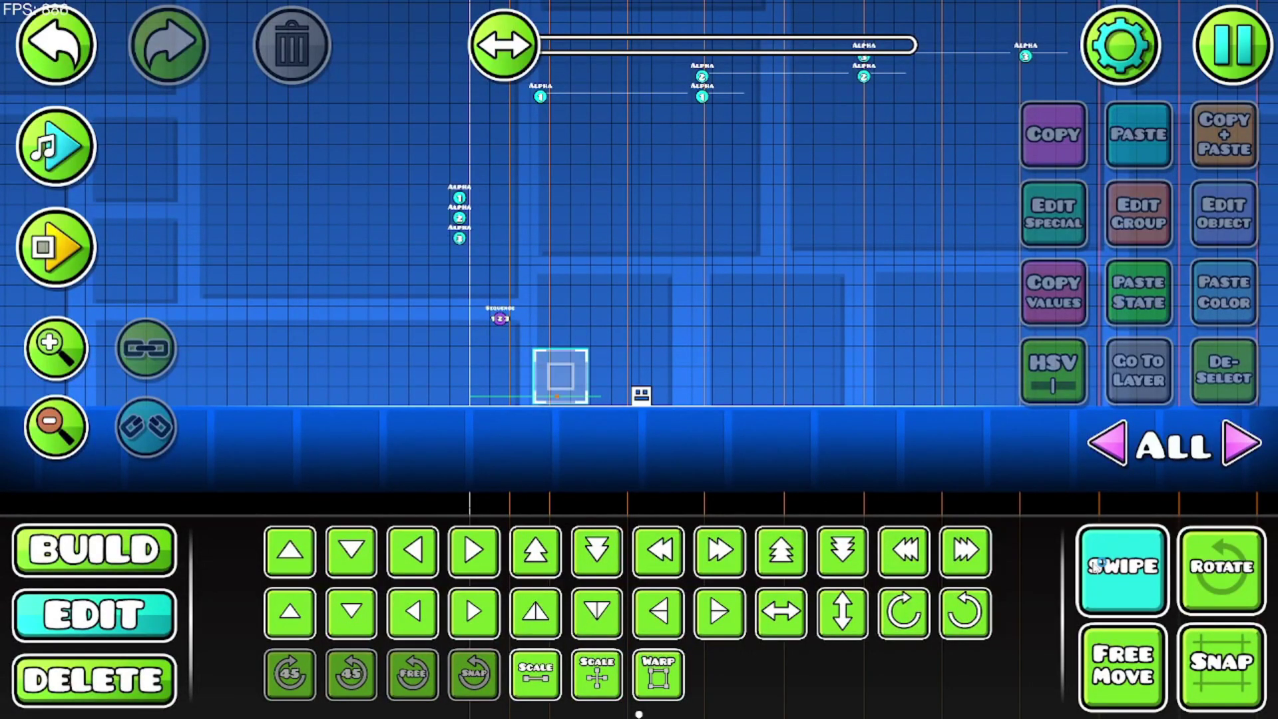
# - Place a solid circle directly above the face block
pyautogui.click(1106, 553)
pyautogui.moveTo(554, 368); pyautogui.dragTo(432, 367)
pyautogui.click(50, 343)
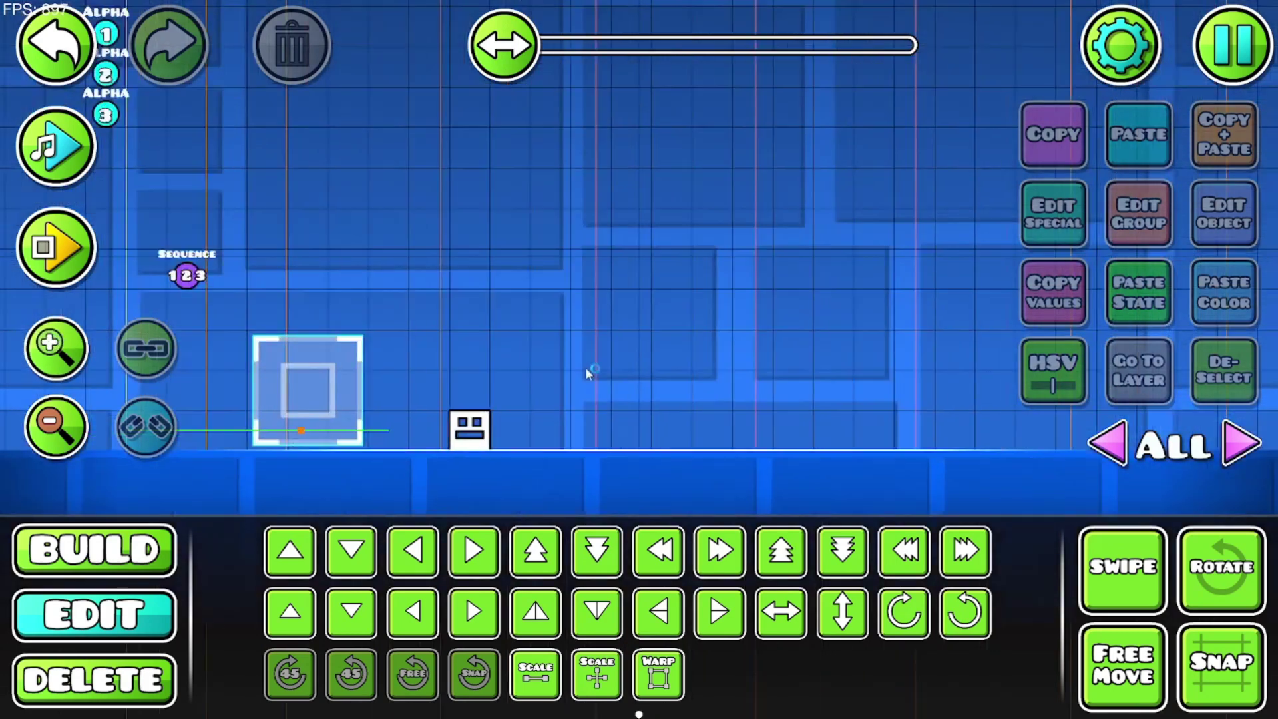
pyautogui.click(162, 556)
pyautogui.click(819, 493)
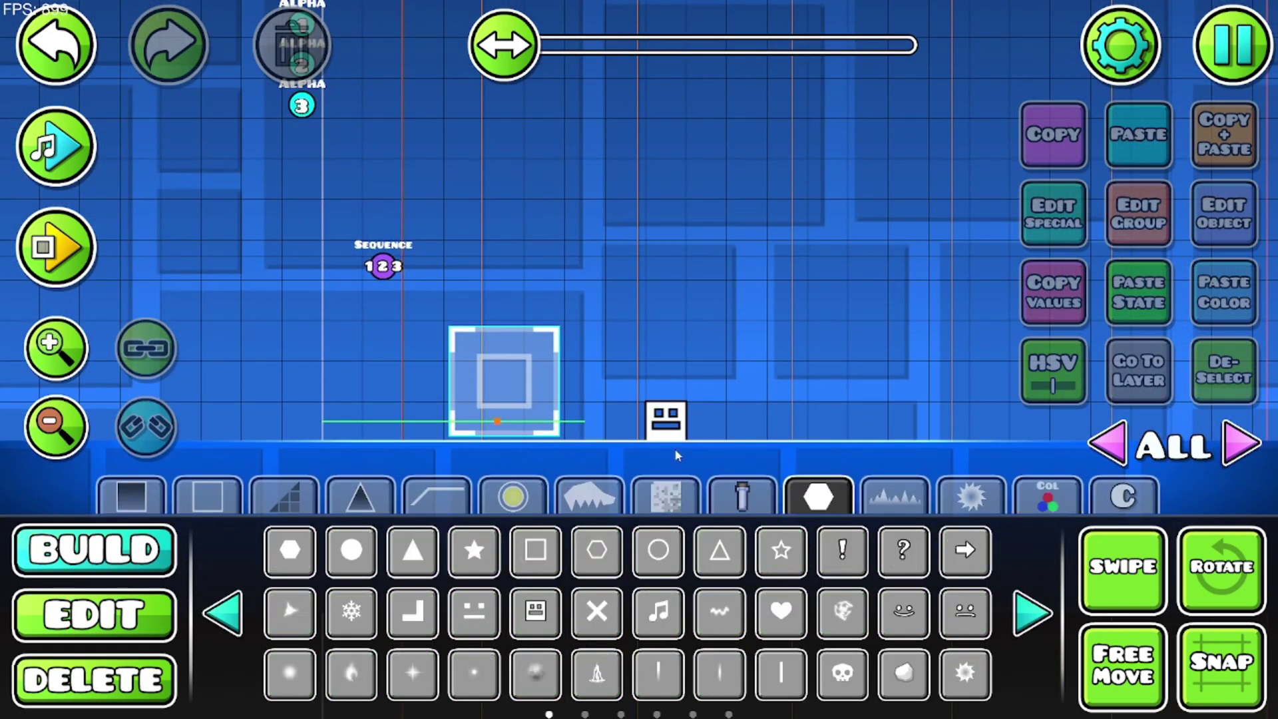
pyautogui.click(352, 554)
pyautogui.click(672, 370)
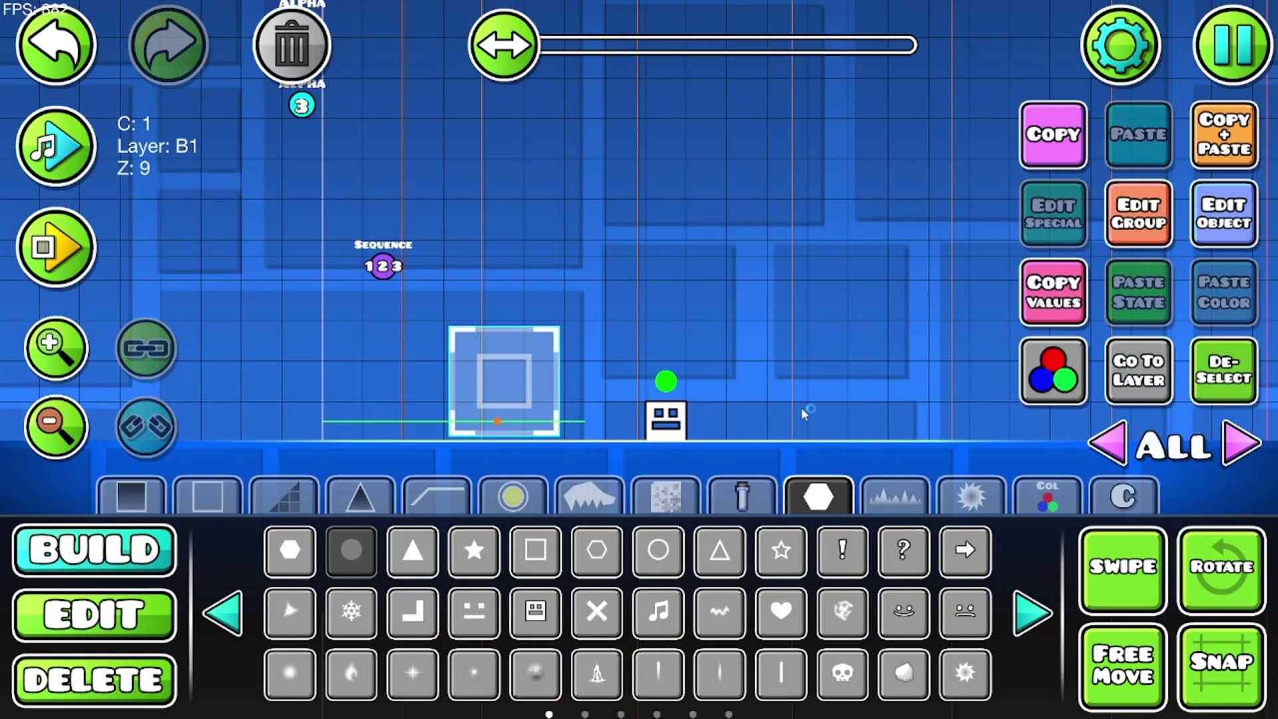
# - Scale the circle to about 0.65 and open its group settings
pyautogui.click(94, 613)
pyautogui.click(535, 673)
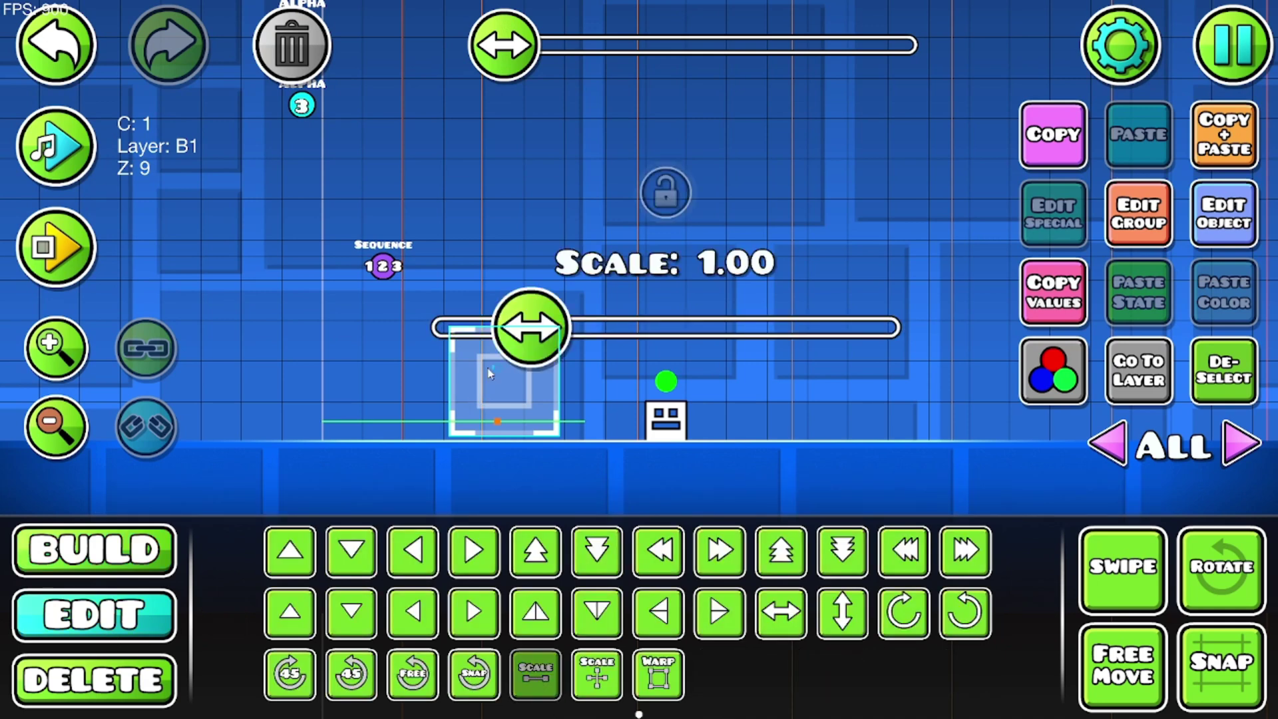
pyautogui.moveTo(530, 326); pyautogui.dragTo(474, 332)
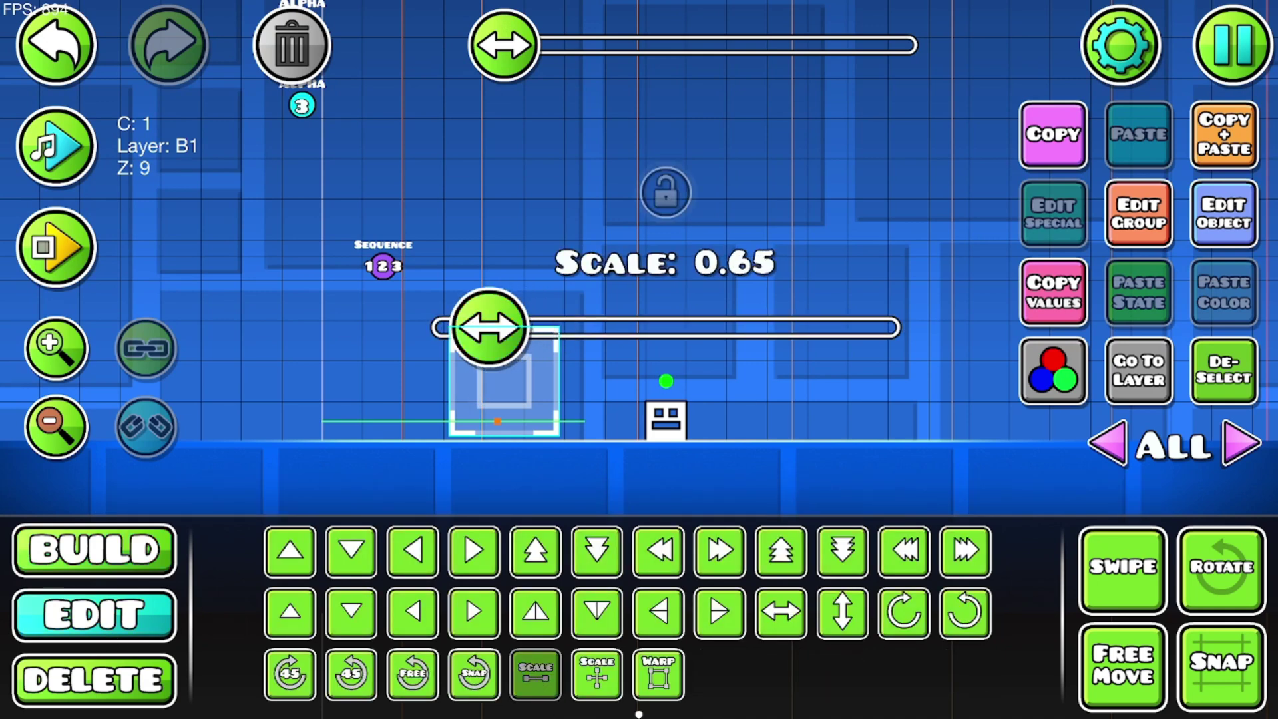
pyautogui.click(1149, 215)
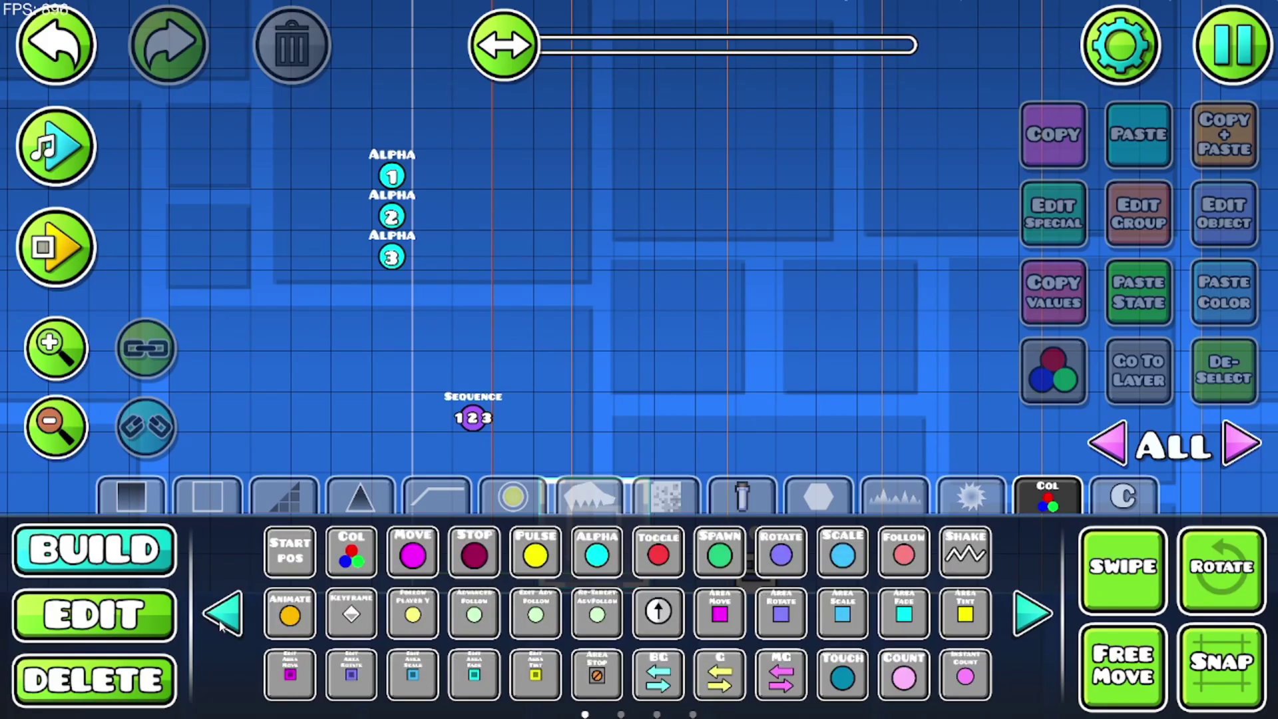
# - Place an Alpha trigger below the column of start triggers with group ID 9, fade time 0 and opacity 0
pyautogui.click(594, 550)
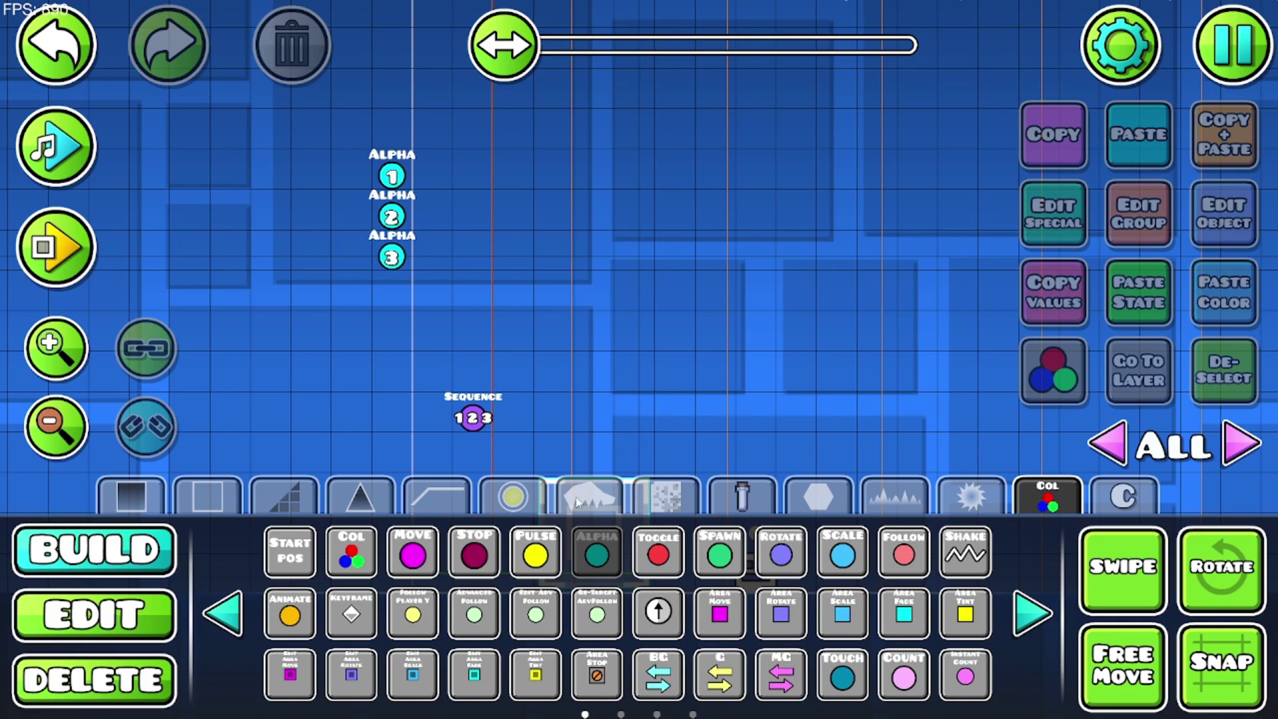
pyautogui.click(390, 294)
pyautogui.click(1224, 212)
pyautogui.click(625, 210)
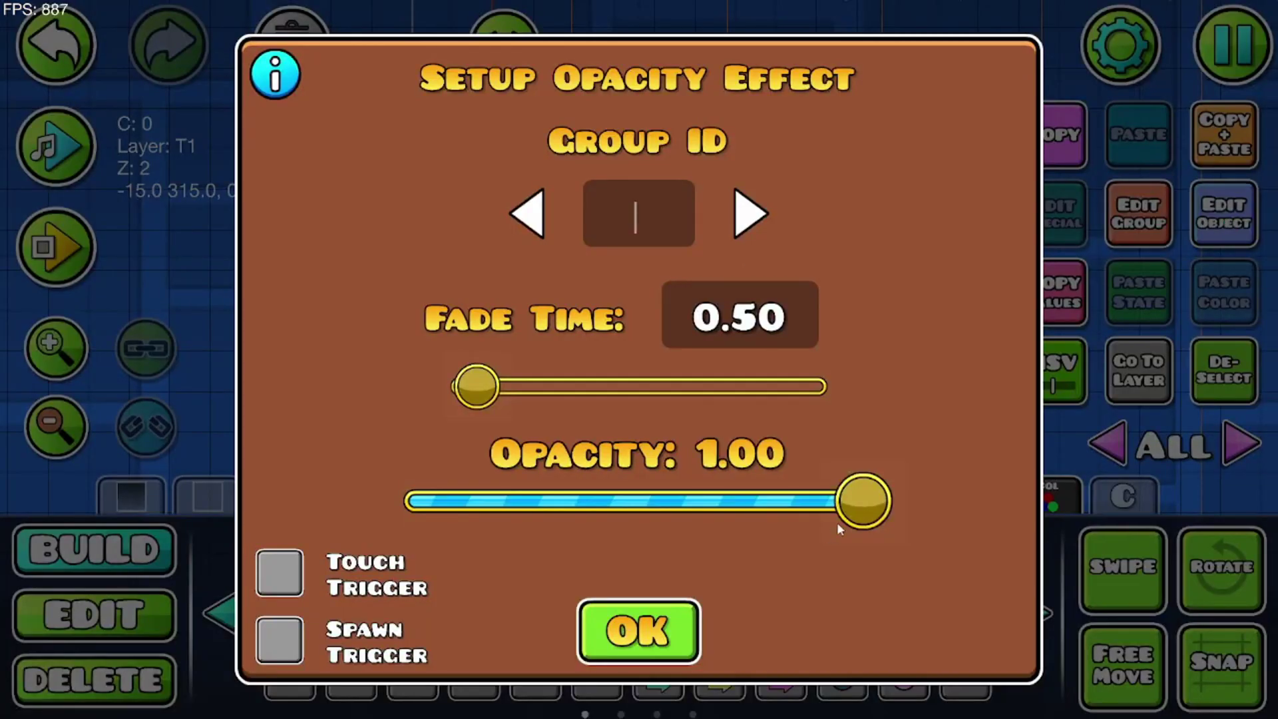
pyautogui.write('15')
pyautogui.moveTo(863, 501); pyautogui.dragTo(414, 501)
pyautogui.moveTo(476, 386); pyautogui.dragTo(458, 386)
pyautogui.press('BackSpace')
pyautogui.press('BackSpace')
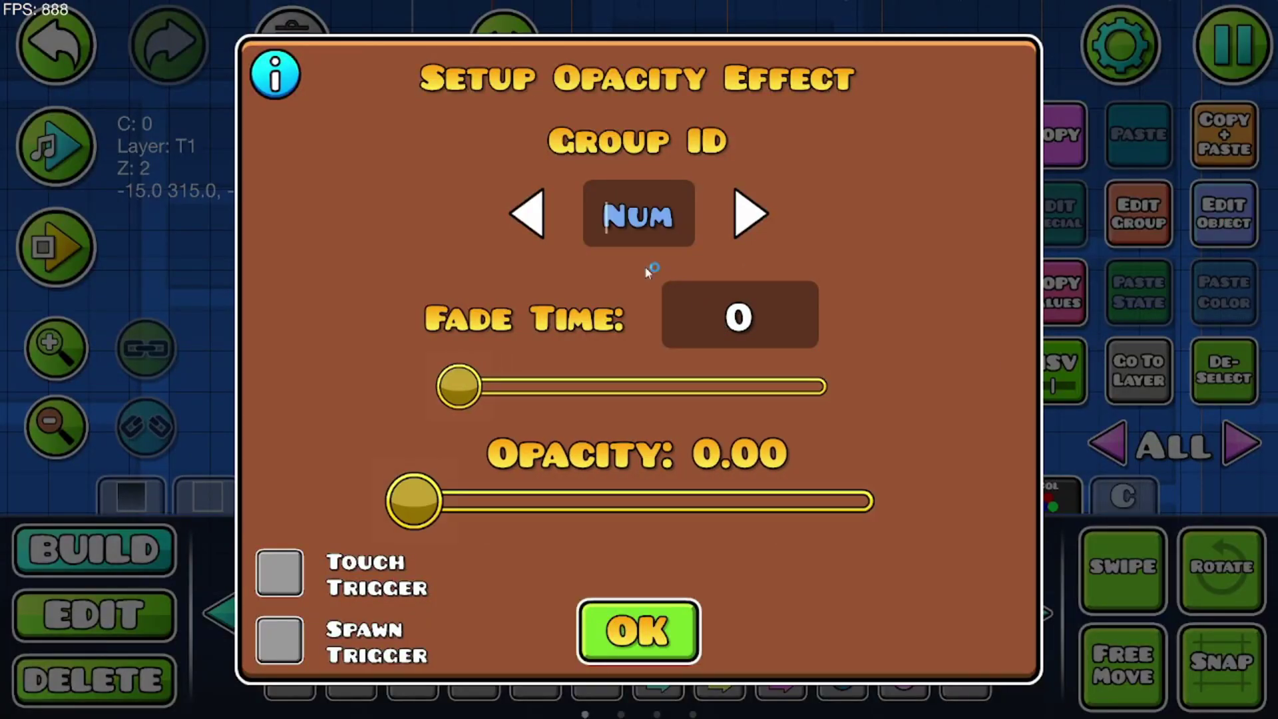
pyautogui.write('9')
pyautogui.click(642, 622)
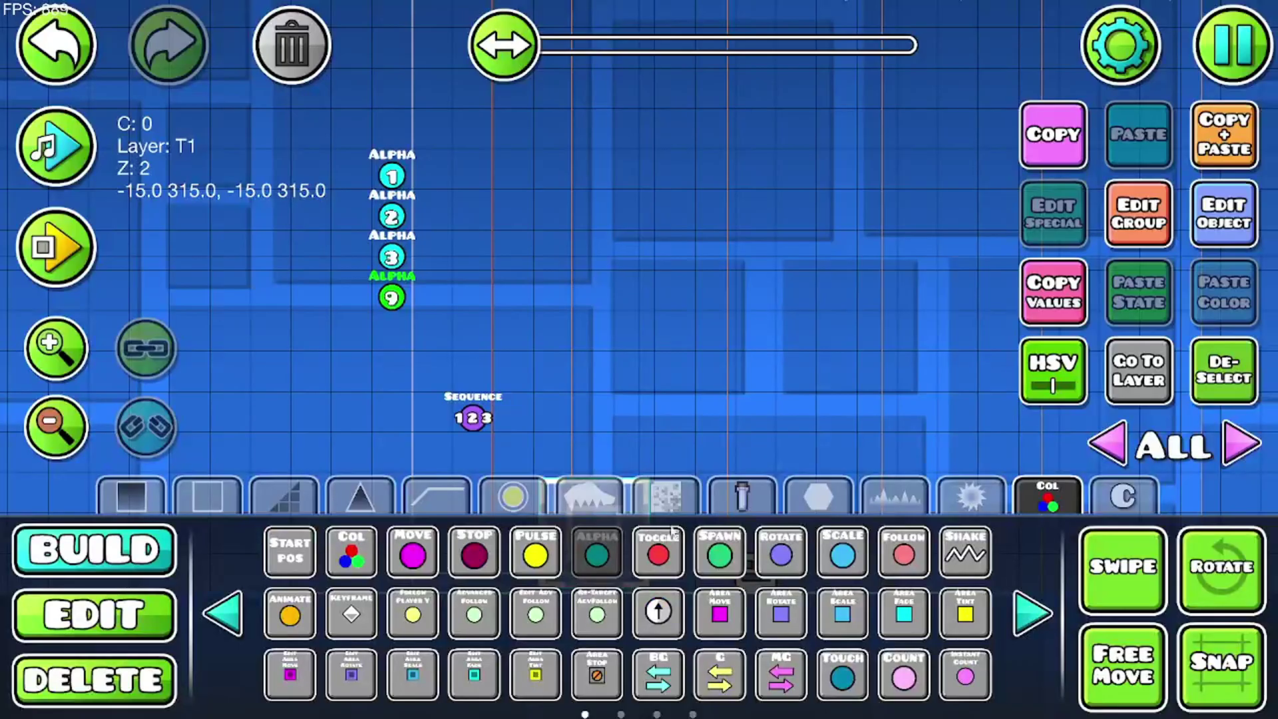
# - Check the new Alpha trigger's group settings and playtest the level
pyautogui.click(1158, 199)
pyautogui.click(656, 671)
pyautogui.moveTo(668, 390); pyautogui.dragTo(645, 345)
pyautogui.press('Return')
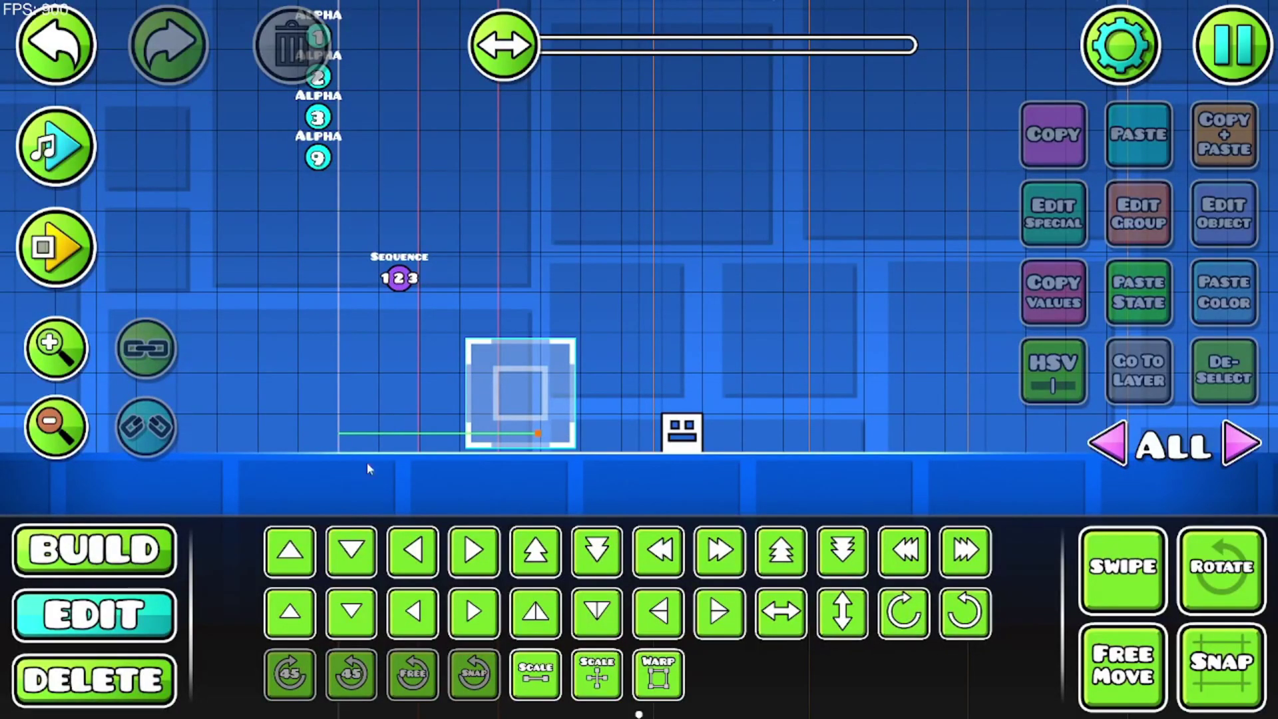
# - Place another Alpha trigger above the Sequence trigger with group ID 9, fade time 0.70, Spawn Trigger and Multi Trigger
pyautogui.click(151, 572)
pyautogui.moveTo(628, 286); pyautogui.dragTo(577, 461)
pyautogui.click(348, 166)
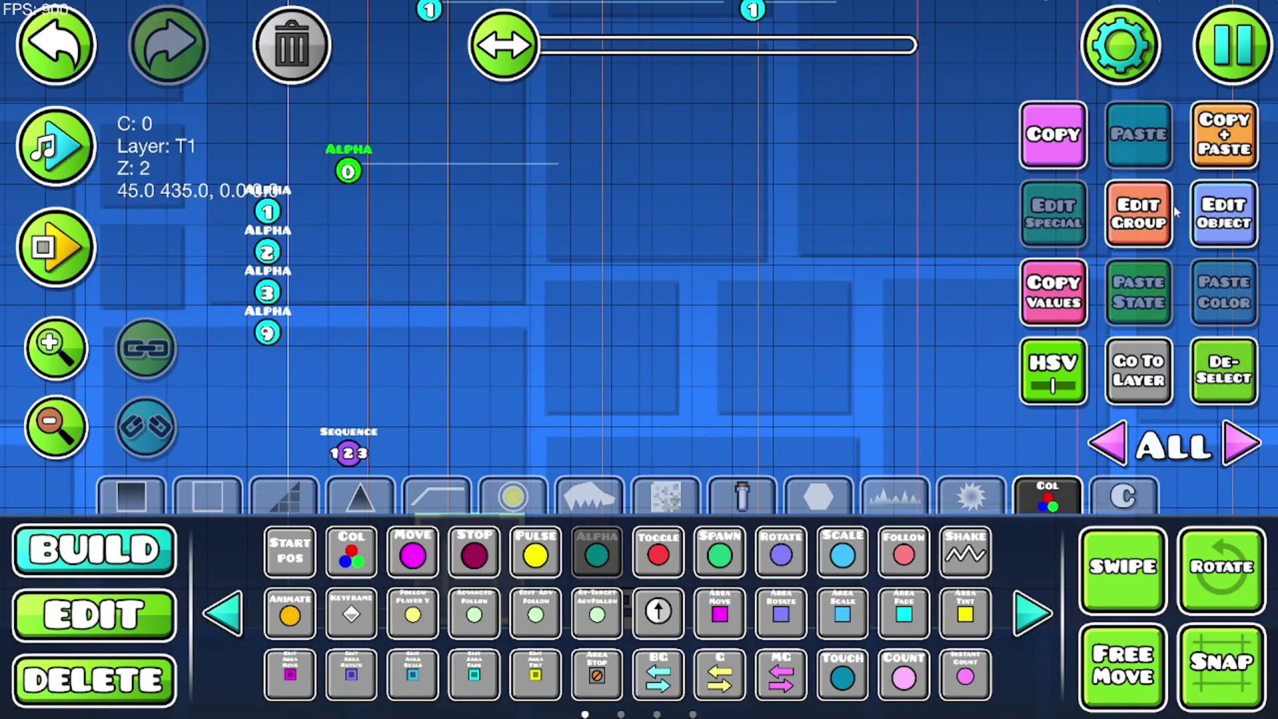
pyautogui.click(1205, 214)
pyautogui.click(610, 197)
pyautogui.press('BackSpace')
pyautogui.write('9')
pyautogui.click(757, 321)
pyautogui.press('BackSpace')
pyautogui.write('70')
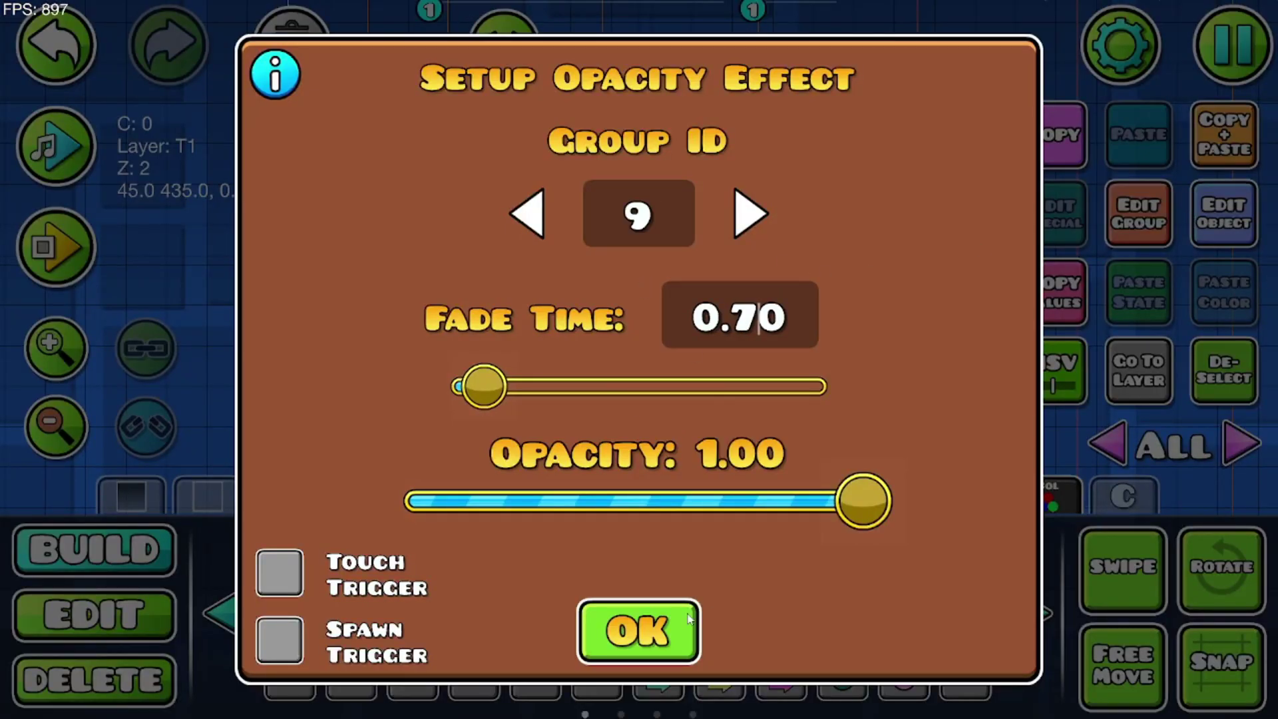
pyautogui.click(280, 640)
pyautogui.click(881, 636)
pyautogui.click(656, 631)
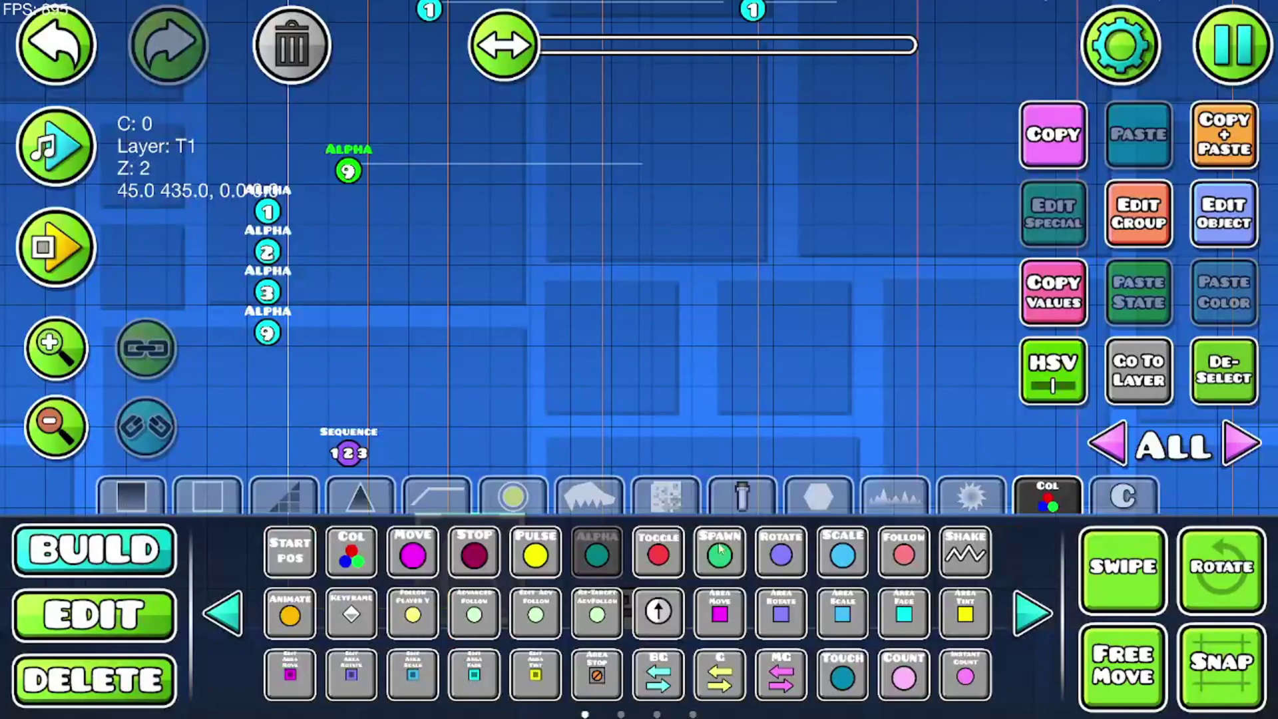
# - Duplicate the 0.70-second Alpha trigger and move the copy seven grid cells to the right
pyautogui.click(1206, 151)
pyautogui.press('d')
pyautogui.press('d')
pyautogui.press('d')
pyautogui.press('d')
pyautogui.press('d')
pyautogui.press('d')
pyautogui.press('d')
# - Set the copied Alpha trigger's fade time to 0.20 and opacity to 0, and playtest the level
pyautogui.click(1206, 216)
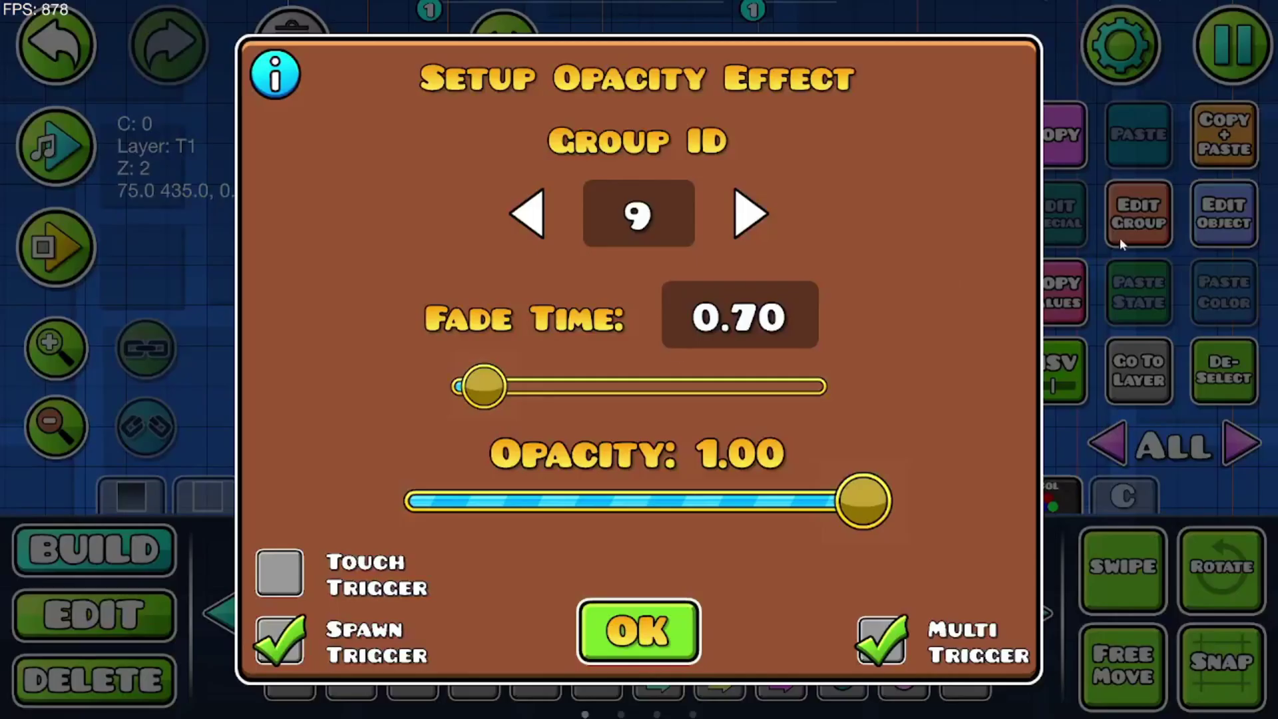
pyautogui.click(772, 327)
pyautogui.press('BackSpace')
pyautogui.write('2')
pyautogui.moveTo(844, 509); pyautogui.dragTo(65, 528)
pyautogui.click(674, 633)
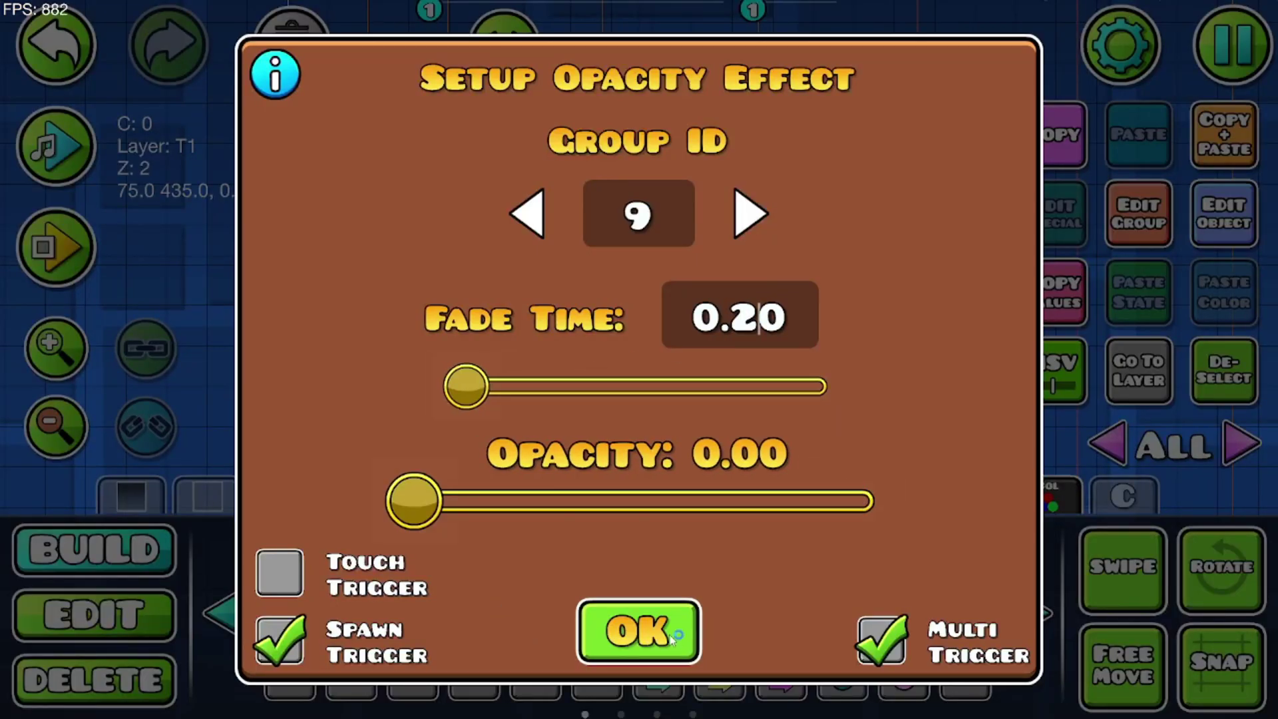
pyautogui.press('Return')
pyautogui.click(671, 640)
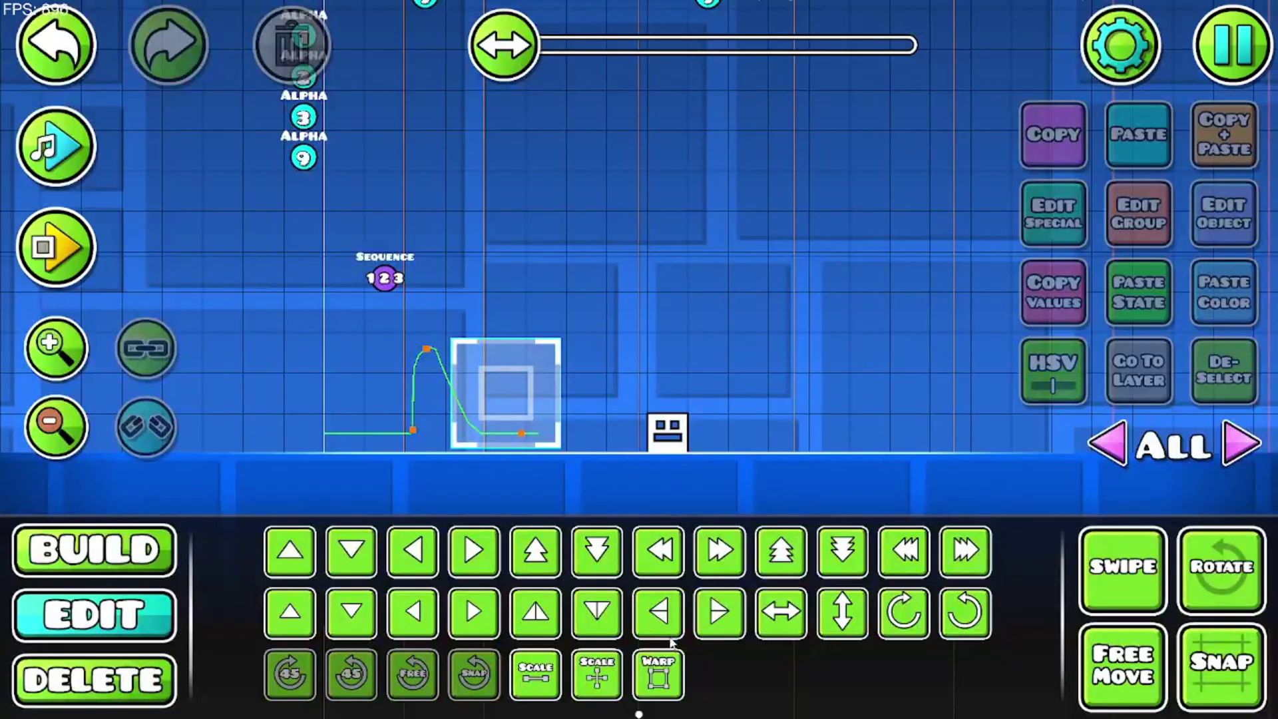
# - Add the fade-in Alpha trigger for the circle to the next free group, 10
pyautogui.scroll(3, 628, 273)
pyautogui.click(423, 212)
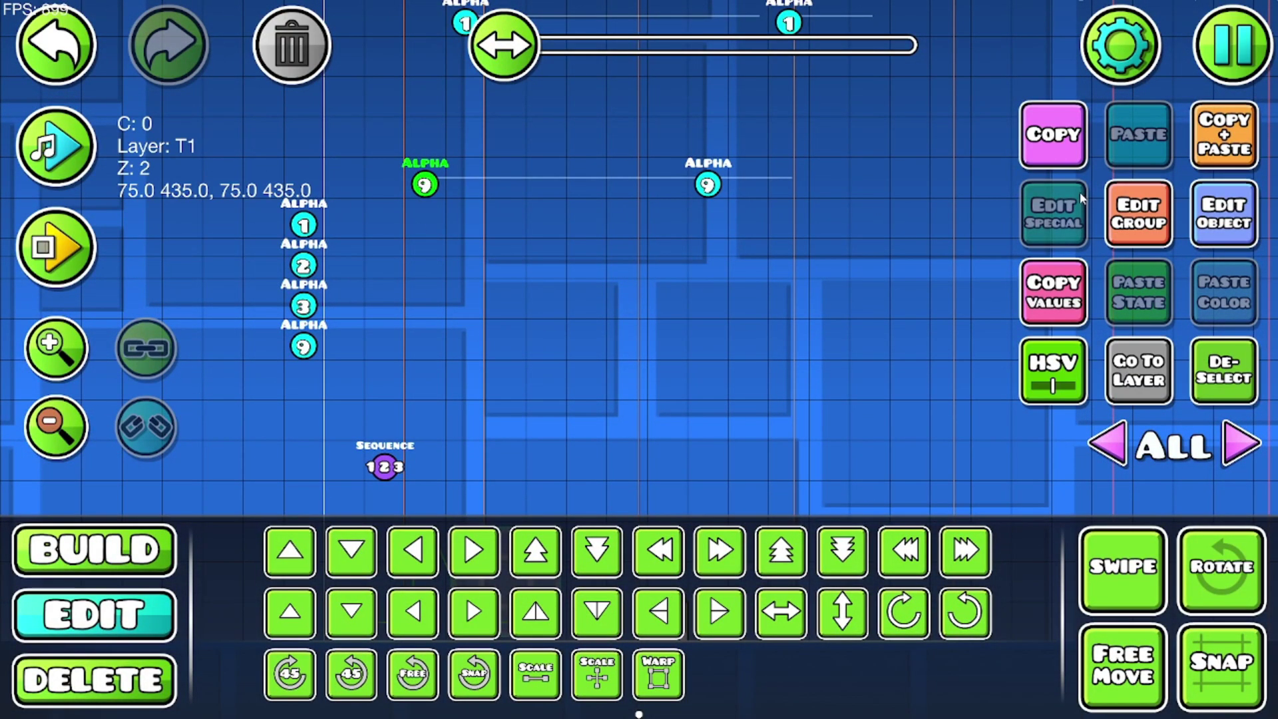
pyautogui.click(1224, 213)
pyautogui.click(357, 259)
pyautogui.click(876, 260)
pyautogui.click(639, 653)
pyautogui.click(1204, 396)
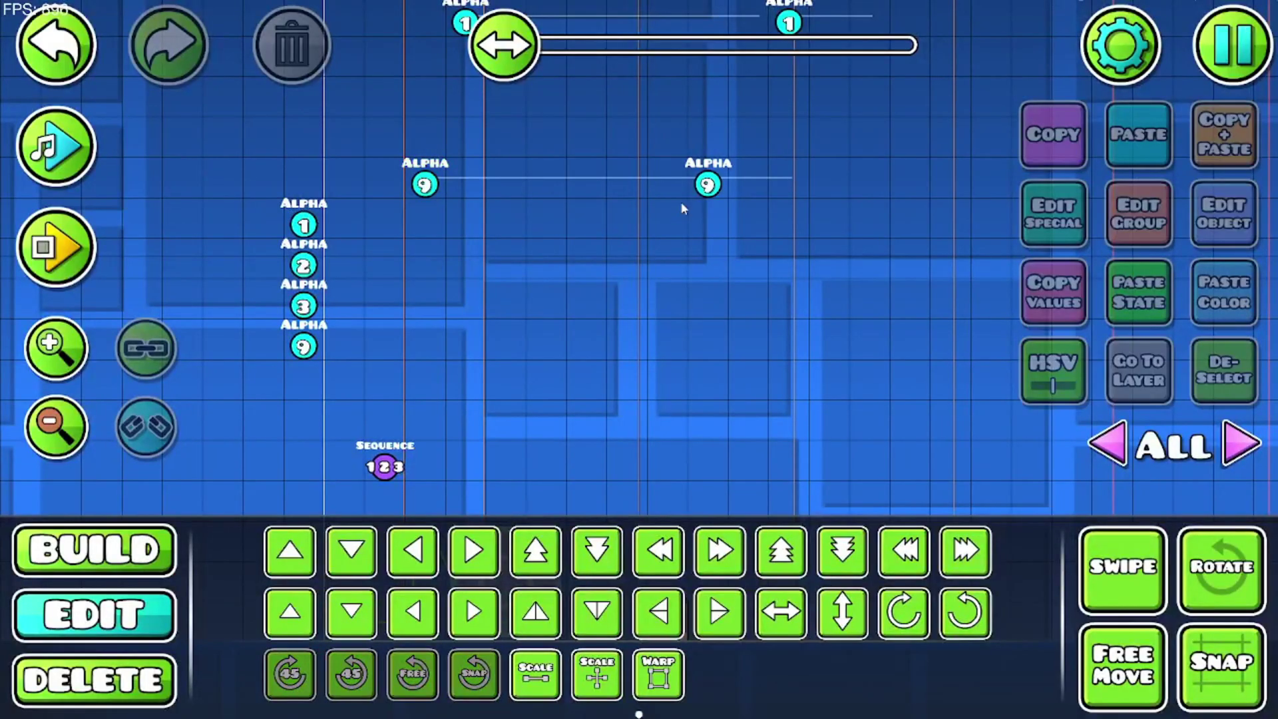
# - Add the fade-out Alpha trigger for the circle to group 11
pyautogui.click(708, 184)
pyautogui.click(1223, 213)
pyautogui.click(865, 266)
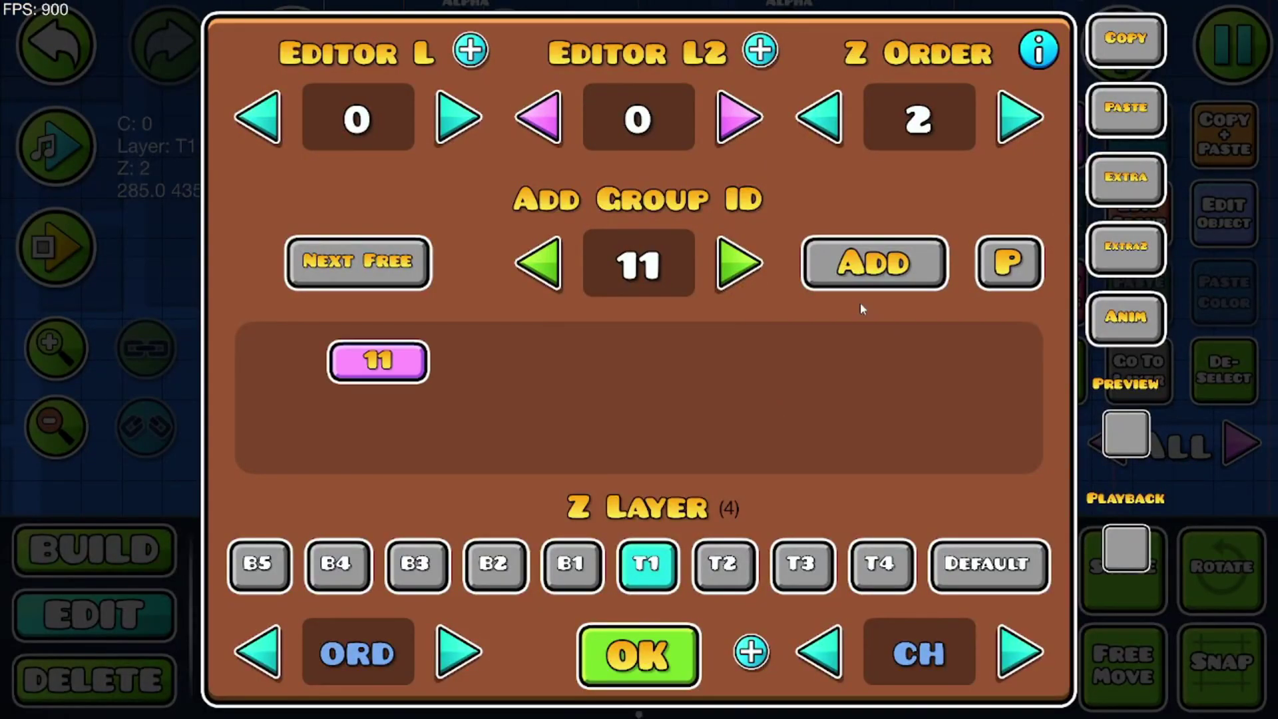
pyautogui.click(639, 655)
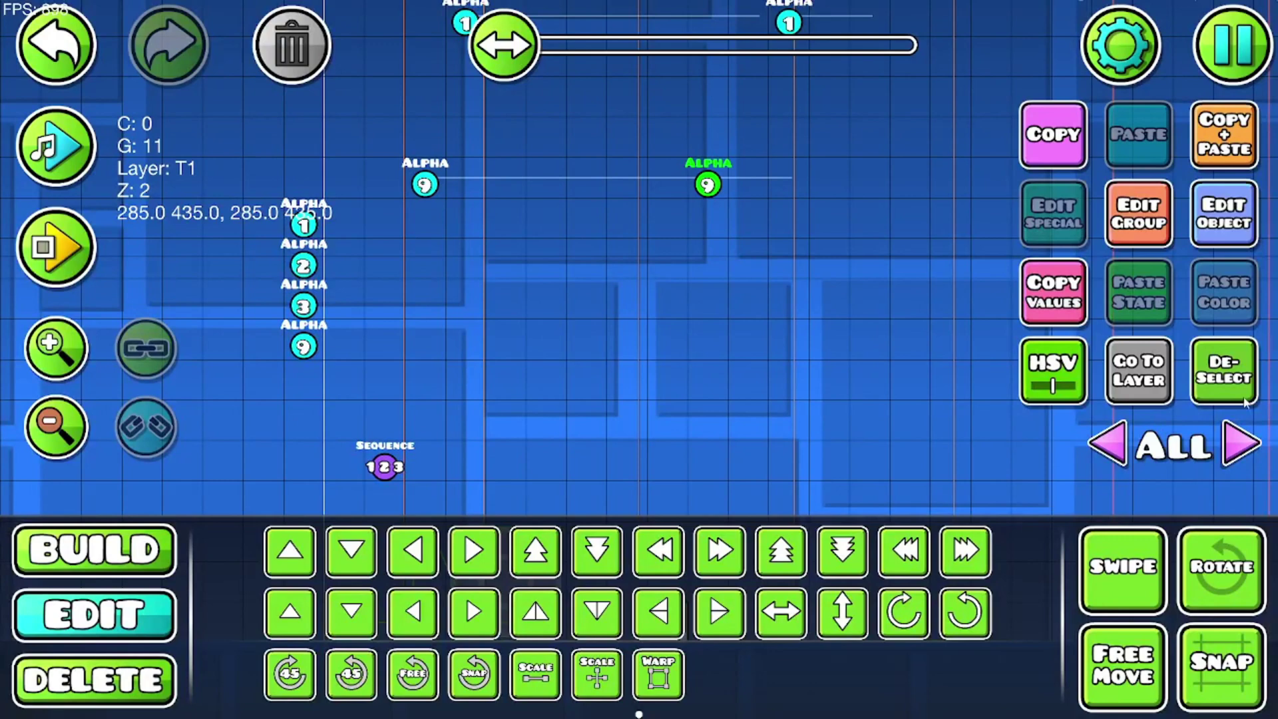
# - Place a collision State block above the toggle block with State On 10 and State Off 11
pyautogui.press('1')
pyautogui.scroll(-2, 1000, 566)
pyautogui.click(1033, 614)
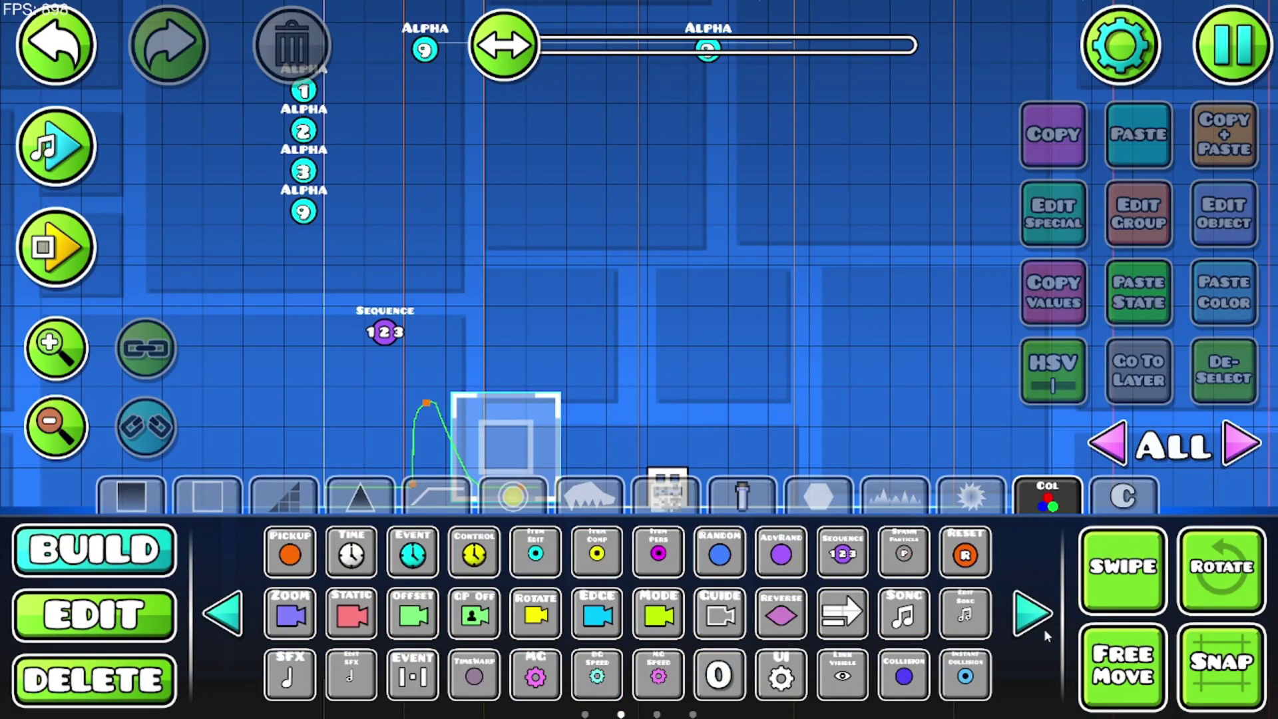
pyautogui.click(1033, 614)
pyautogui.click(290, 551)
pyautogui.click(584, 304)
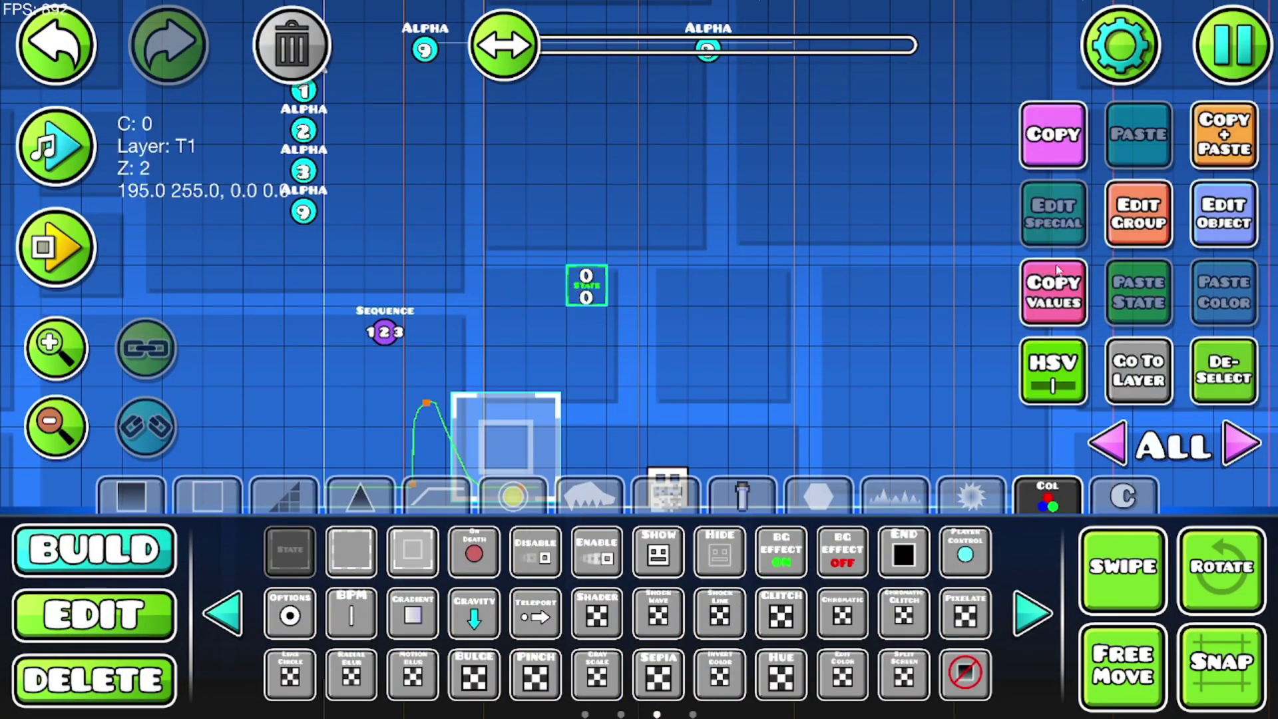
pyautogui.click(1198, 214)
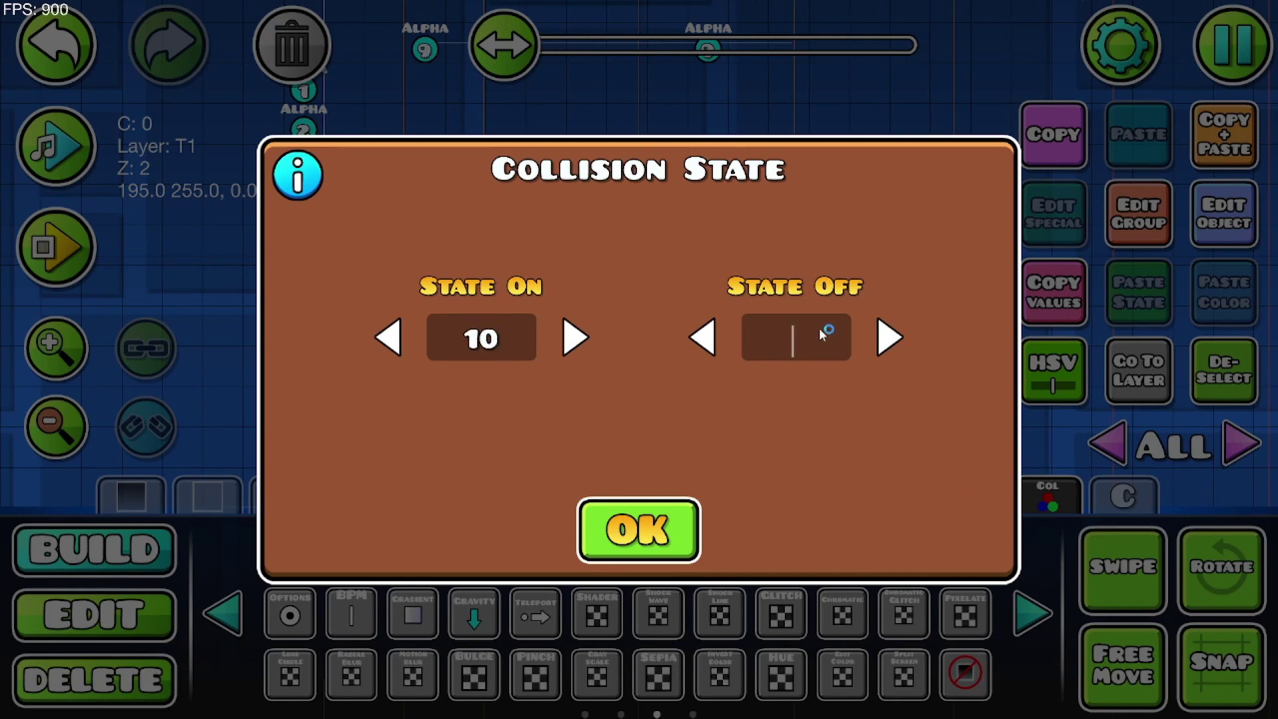
pyautogui.write('11')
pyautogui.click(637, 529)
# - Move the State block over the toggle block, scale it to about 2.94 and playtest the level
pyautogui.scroll(3, 617, 385)
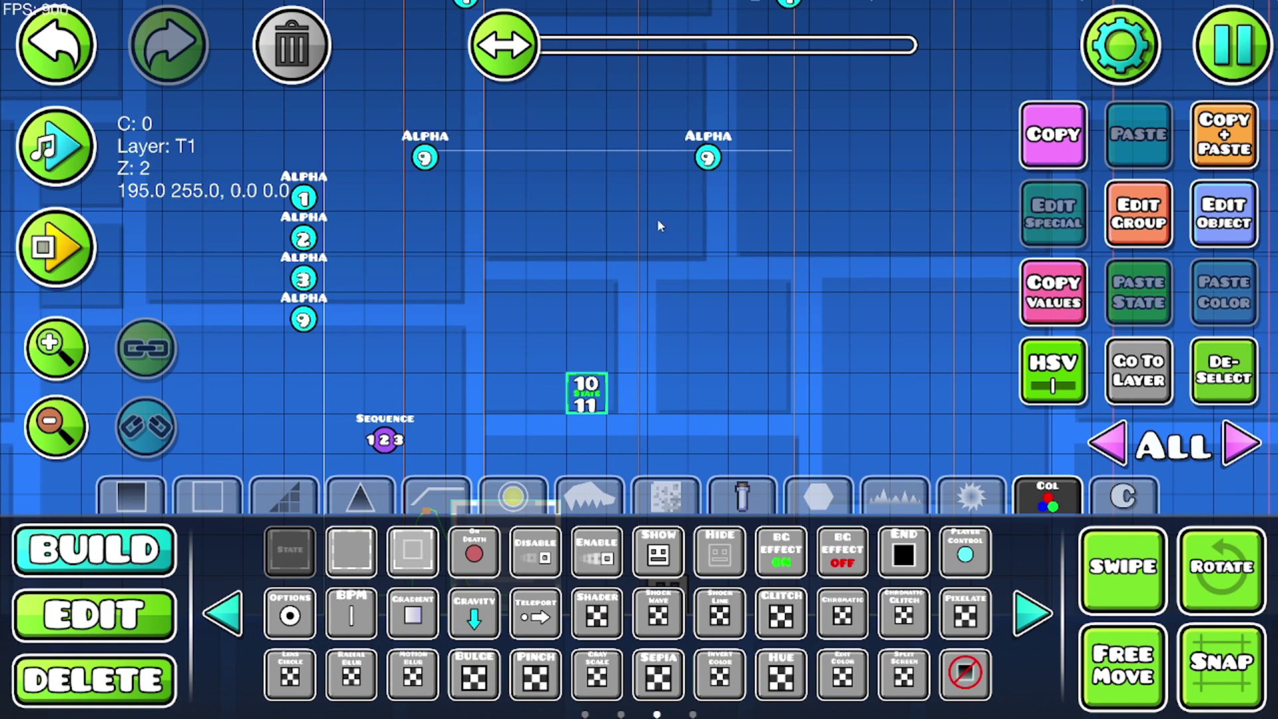
pyautogui.scroll(-3, 666, 200)
pyautogui.press('s')
pyautogui.press('s')
pyautogui.press('s')
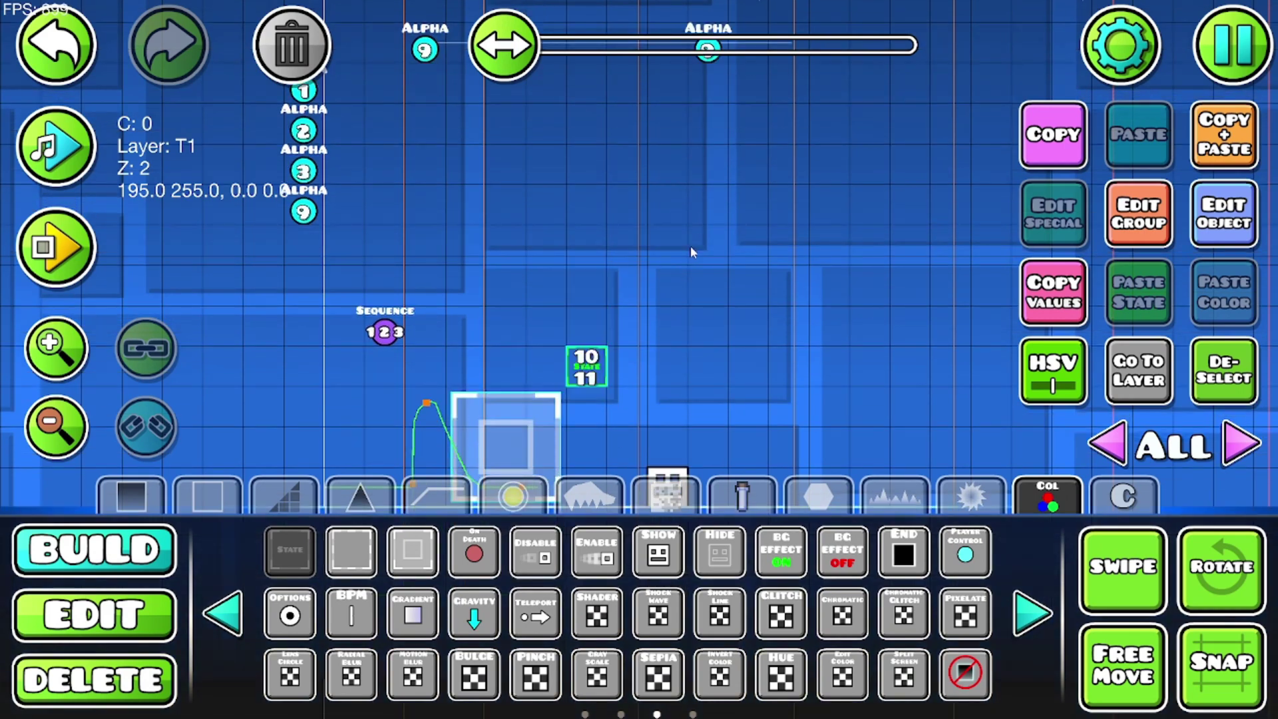
pyautogui.press('a')
pyautogui.press('a')
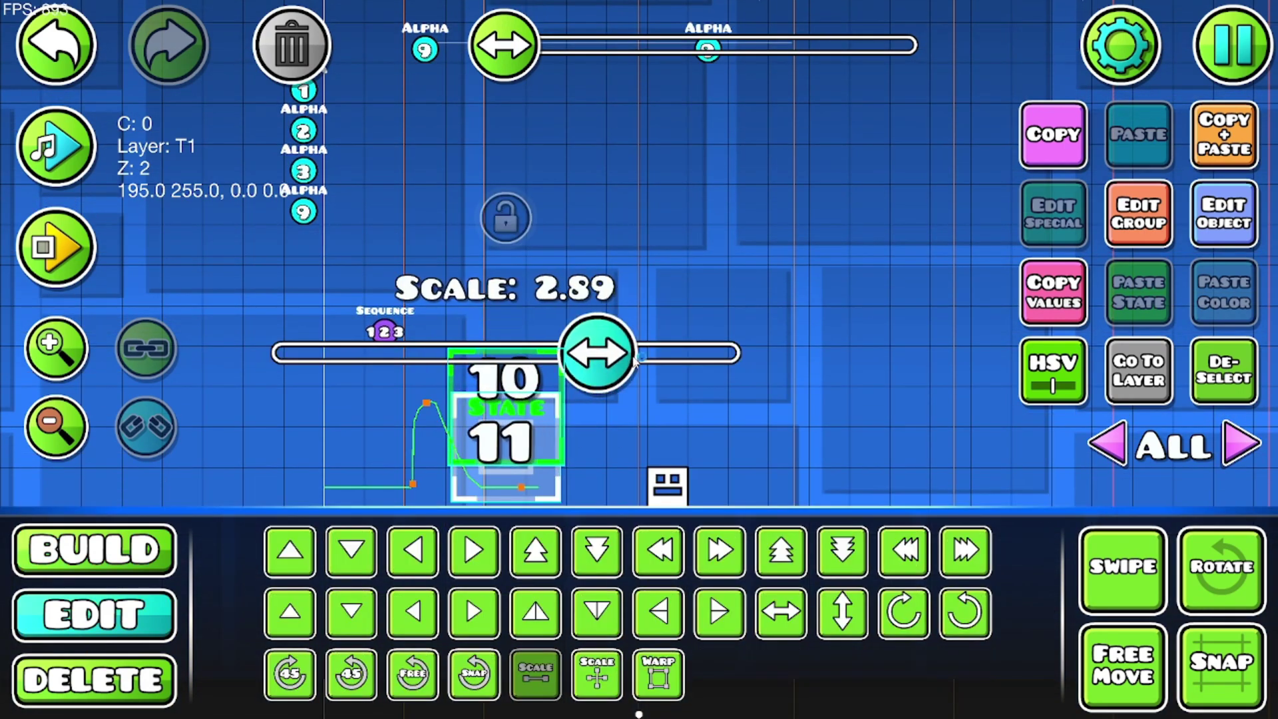
pyautogui.moveTo(597, 351); pyautogui.dragTo(603, 353)
pyautogui.hotkey('shift', 's')
pyautogui.hotkey('shift', 's')
pyautogui.hotkey('shift', 's')
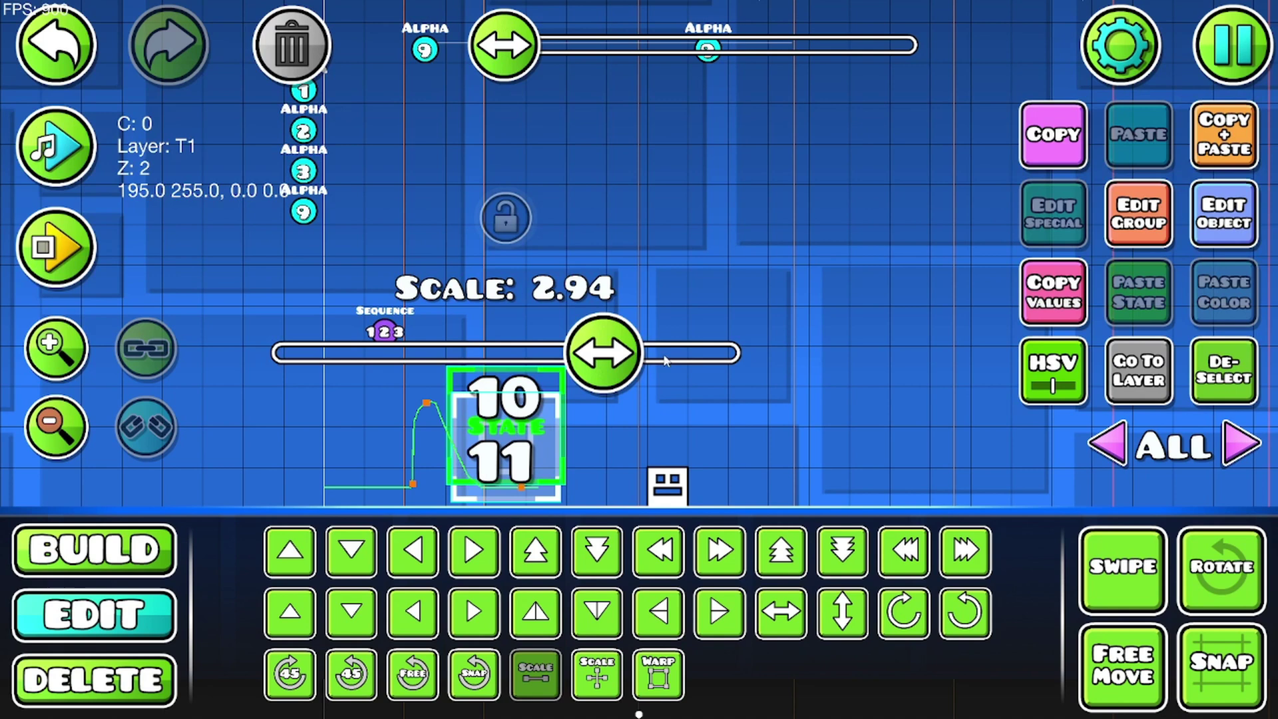
pyautogui.press('Return')
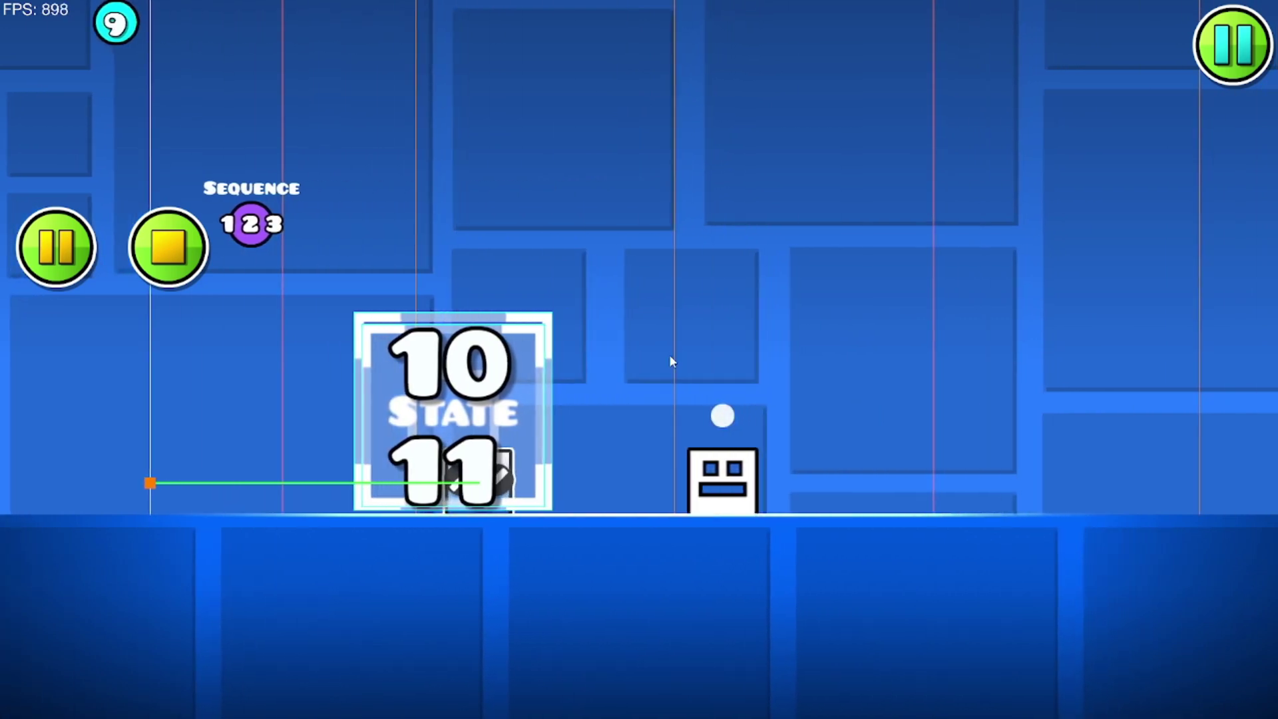
# - Playtest the character's first text line, jumping inside the State block to trigger it
pyautogui.press('space')
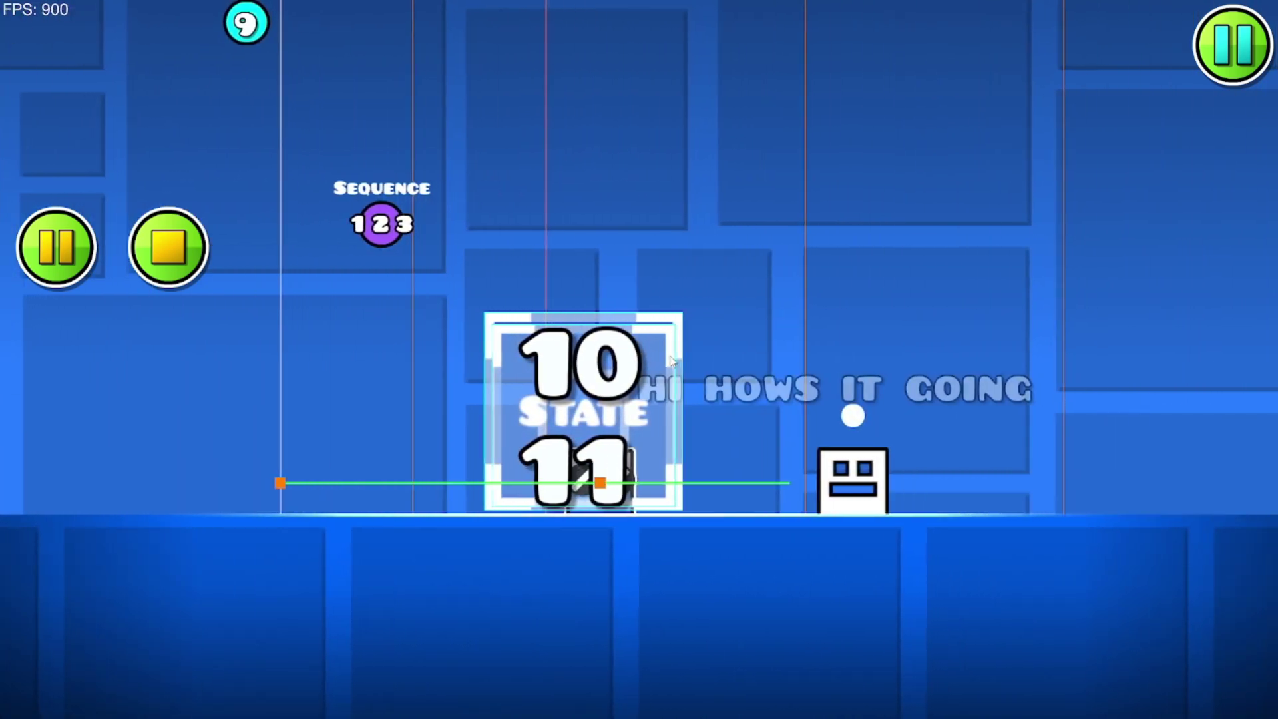
pyautogui.press('space')
pyautogui.press('Return')
# - Duplicate the circle's fade-out Alpha trigger in group 11 and place the copy directly above the first text line's Alpha trigger
pyautogui.moveTo(637, 160); pyautogui.dragTo(587, 438)
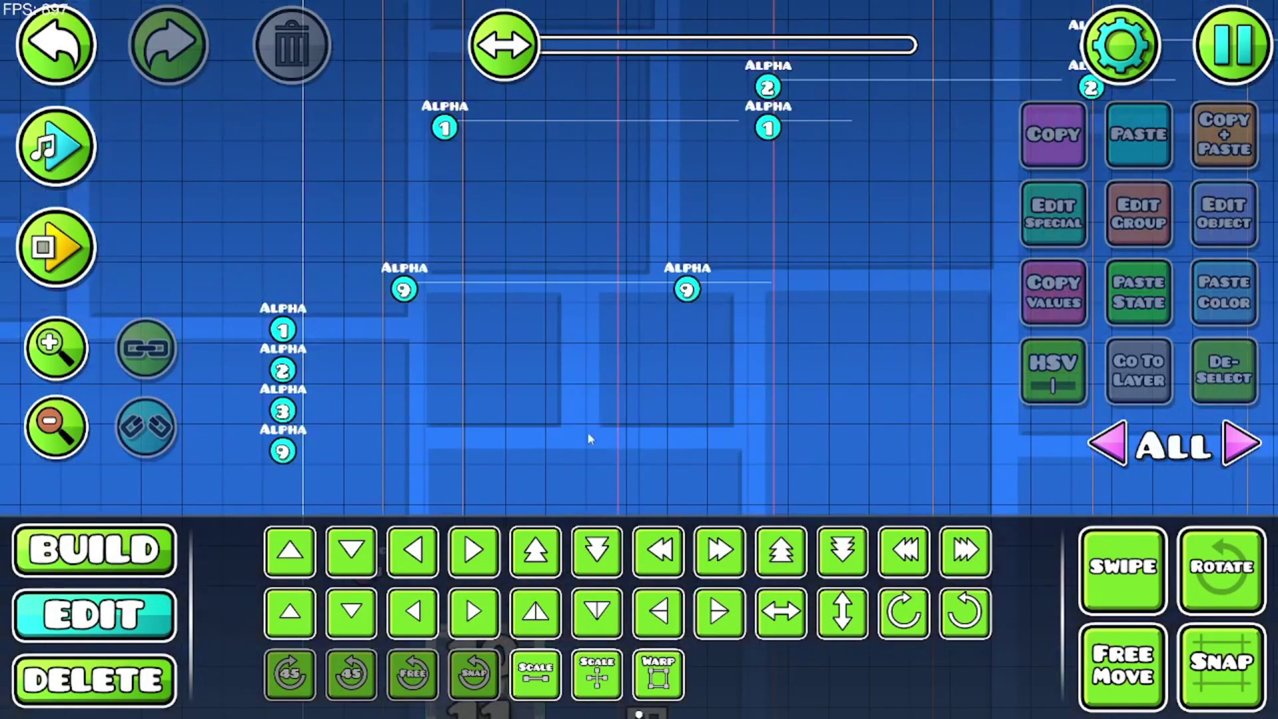
pyautogui.moveTo(454, 313); pyautogui.dragTo(442, 391)
pyautogui.click(679, 361)
pyautogui.hotkey('ctrl', 'd')
pyautogui.press('w')
pyautogui.press('a')
pyautogui.press('w')
pyautogui.press('a')
pyautogui.press('w')
pyautogui.press('a')
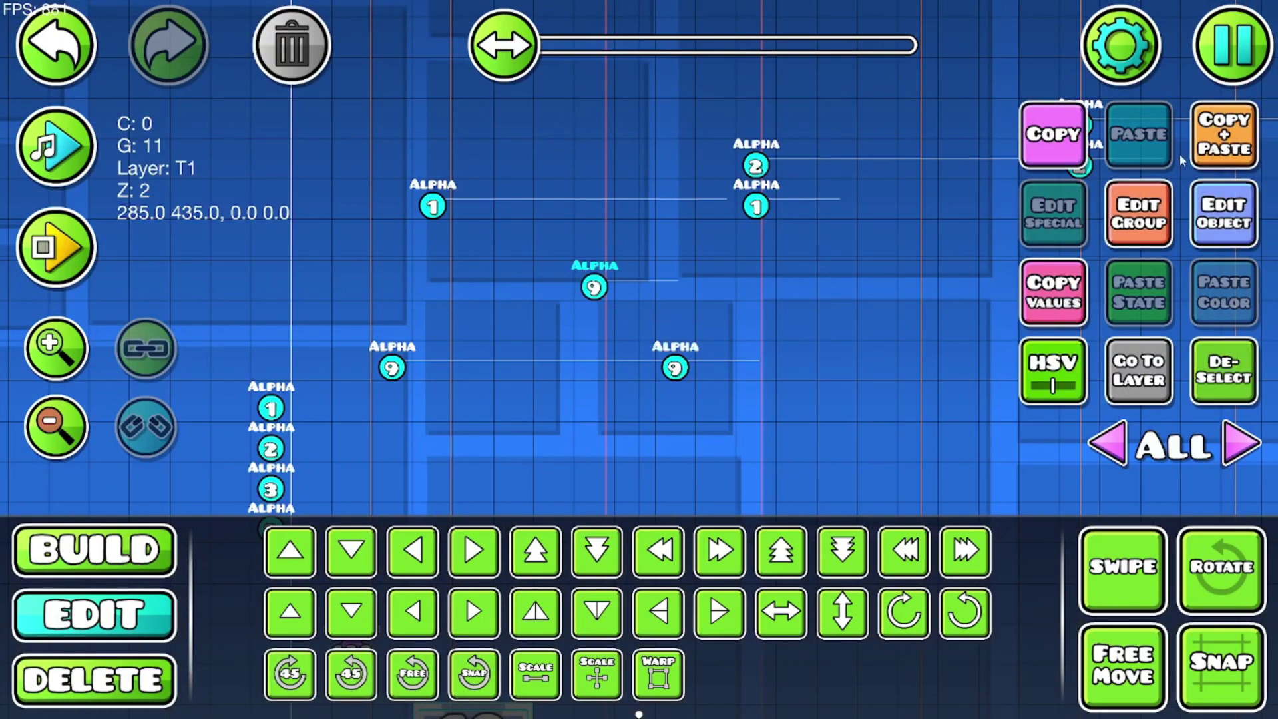
pyautogui.moveTo(685, 348)
pyautogui.mouseDown()
pyautogui.moveTo(779, 201)
pyautogui.moveTo(703, 362)
pyautogui.mouseUp()
pyautogui.press('w')
pyautogui.press('a')
pyautogui.press('w')
pyautogui.press('a')
pyautogui.press('a')
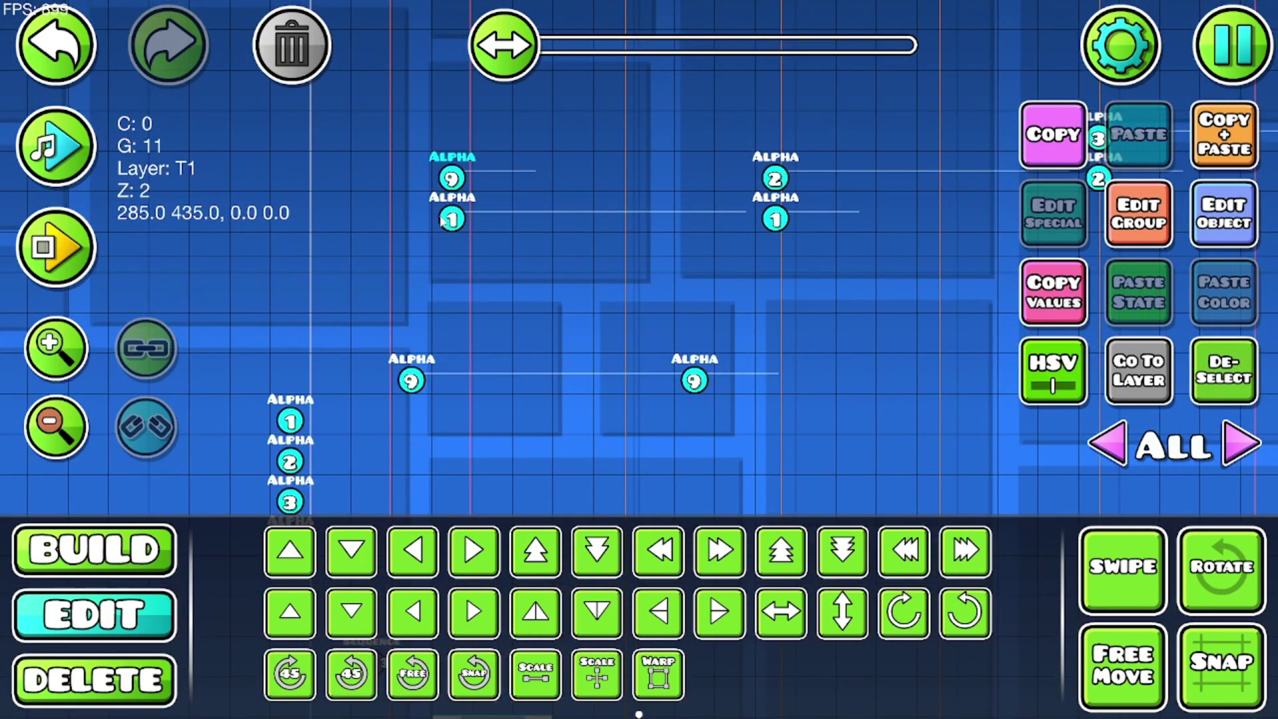
# - Replace group 11 with group 4 on the copied fade-out Alpha trigger
pyautogui.keyDown('shift'); pyautogui.click(442, 222); pyautogui.keyUp('shift')
pyautogui.click(1138, 213)
pyautogui.click(509, 359)
pyautogui.click(539, 263)
pyautogui.click(539, 263)
pyautogui.click(539, 263)
pyautogui.click(539, 263)
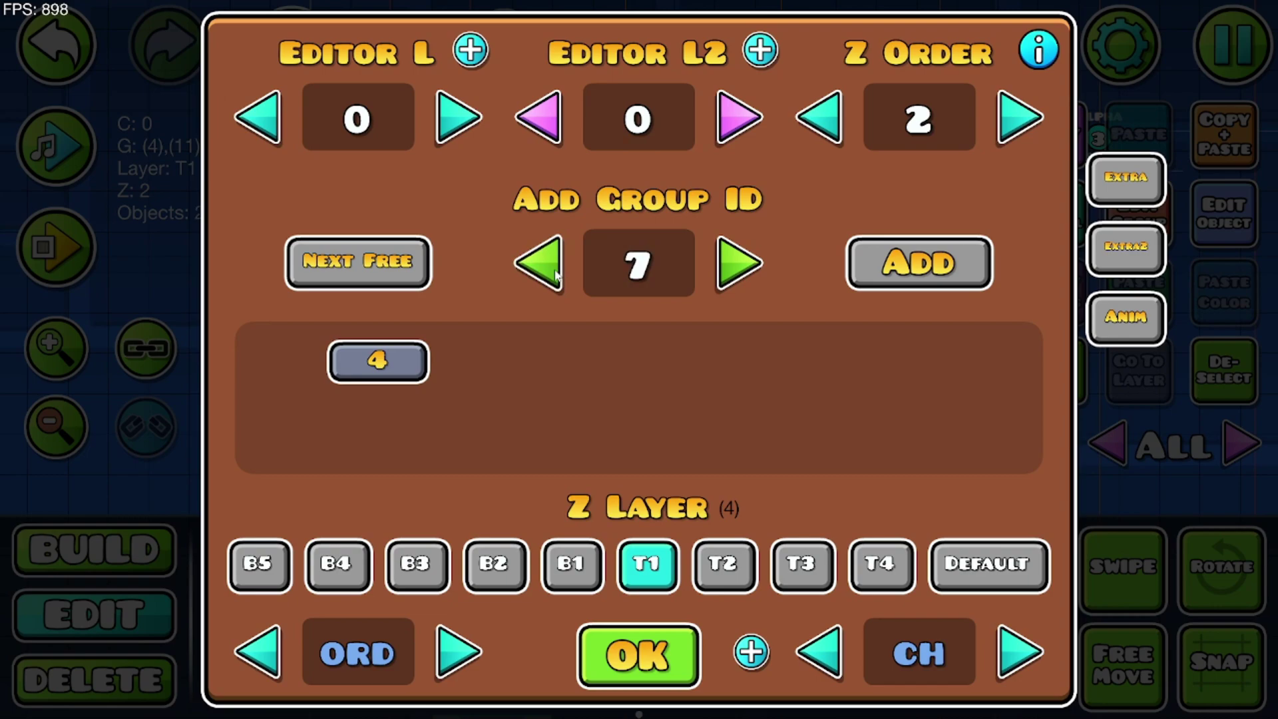
pyautogui.click(555, 273)
pyautogui.click(556, 273)
pyautogui.click(556, 273)
pyautogui.click(674, 635)
# - Playtest the level repeatedly to check the circle fading out when the character's text lines start
pyautogui.press('Return')
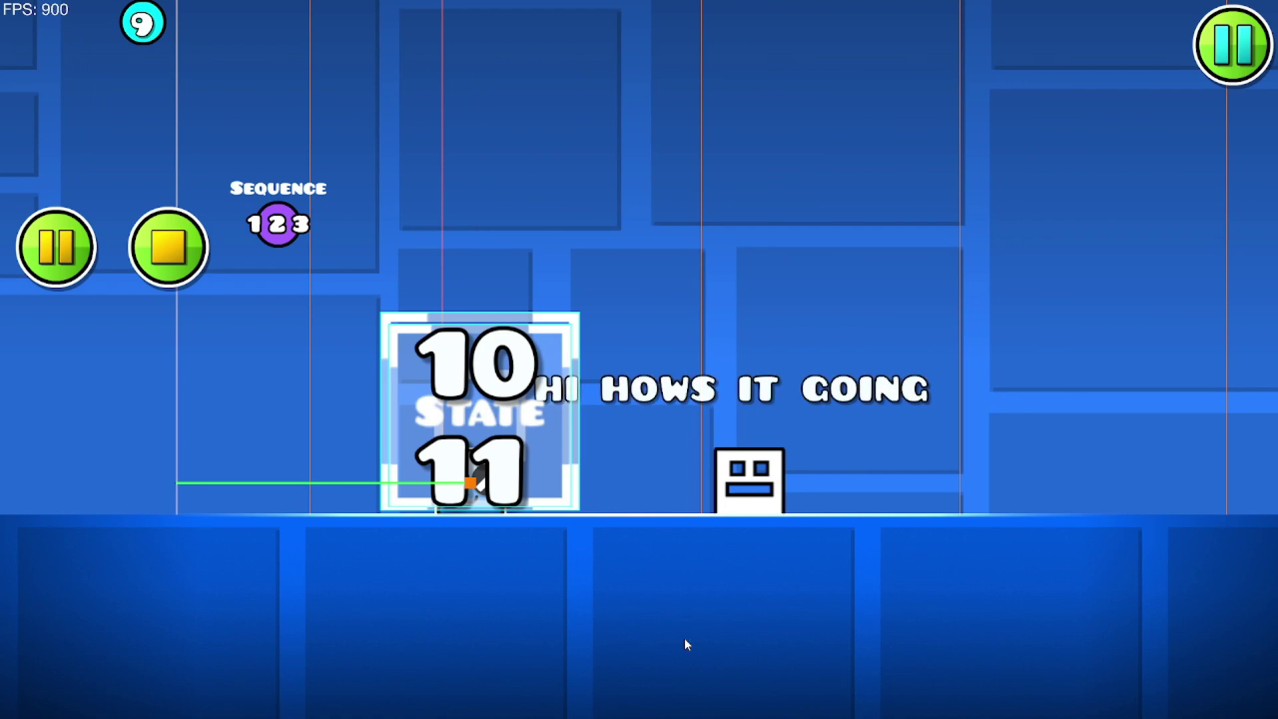
pyautogui.press('Return')
pyautogui.press('Return')
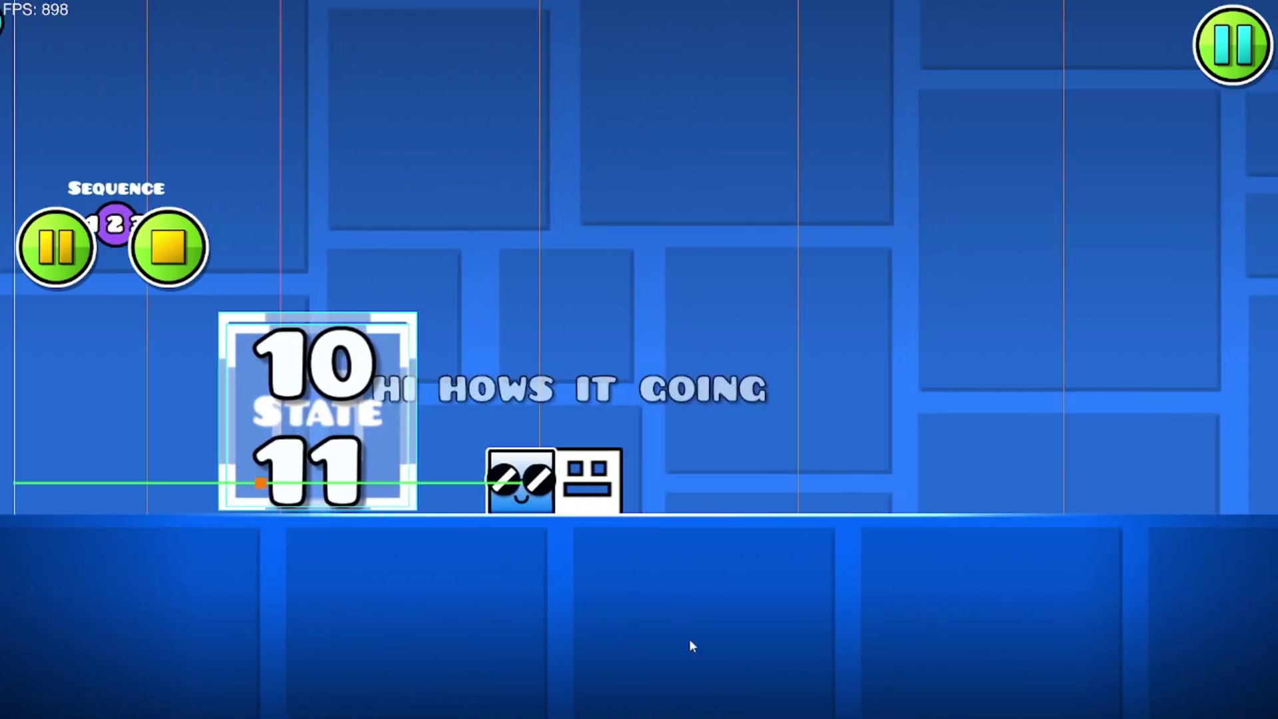
pyautogui.press('Return')
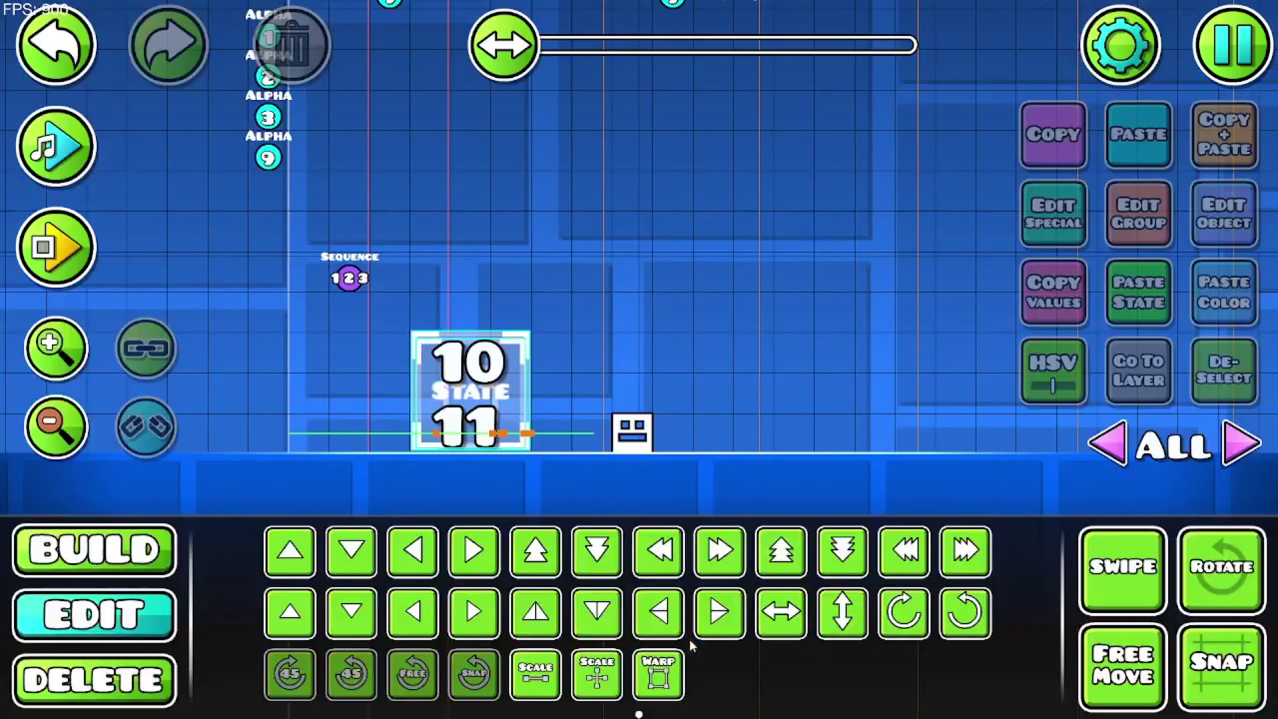
pyautogui.press('Return')
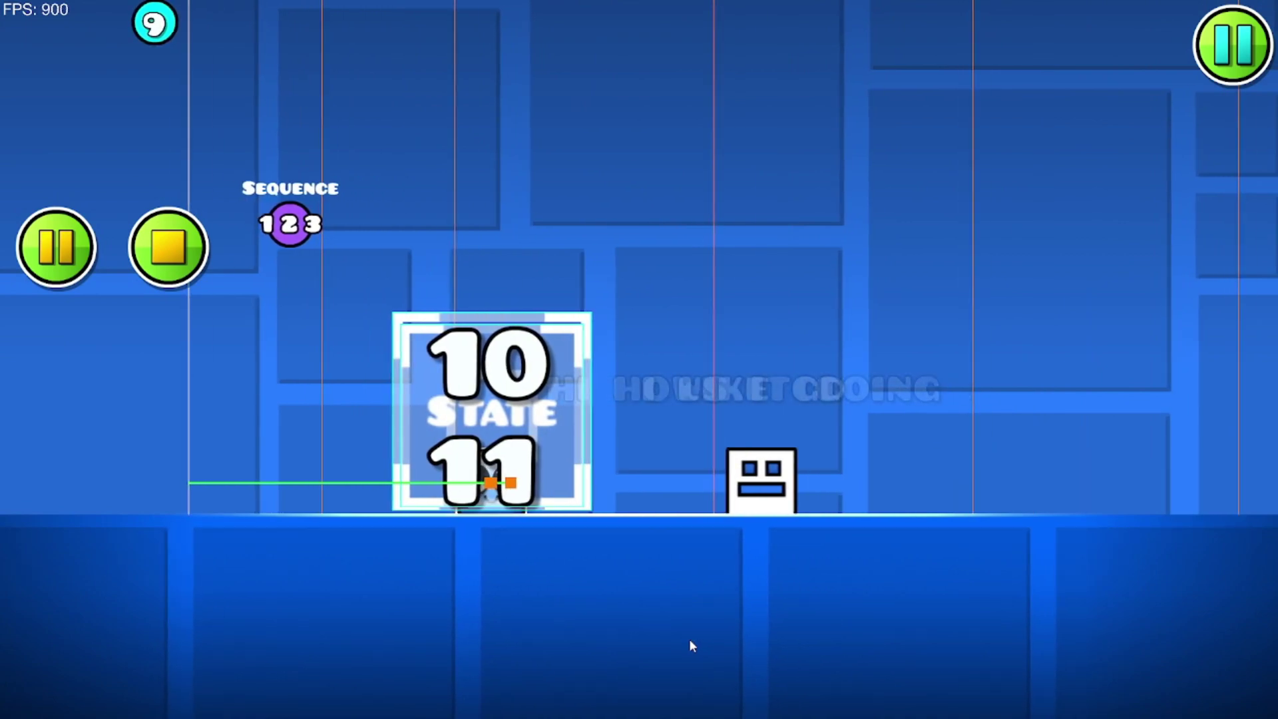
pyautogui.press('Return')
# - Place an SFX trigger between the circle's Alpha triggers and the text Alpha triggers
pyautogui.click(104, 568)
pyautogui.moveTo(801, 214); pyautogui.dragTo(670, 312)
pyautogui.click(91, 423)
pyautogui.click(72, 425)
pyautogui.click(71, 426)
pyautogui.moveTo(642, 159); pyautogui.dragTo(542, 293)
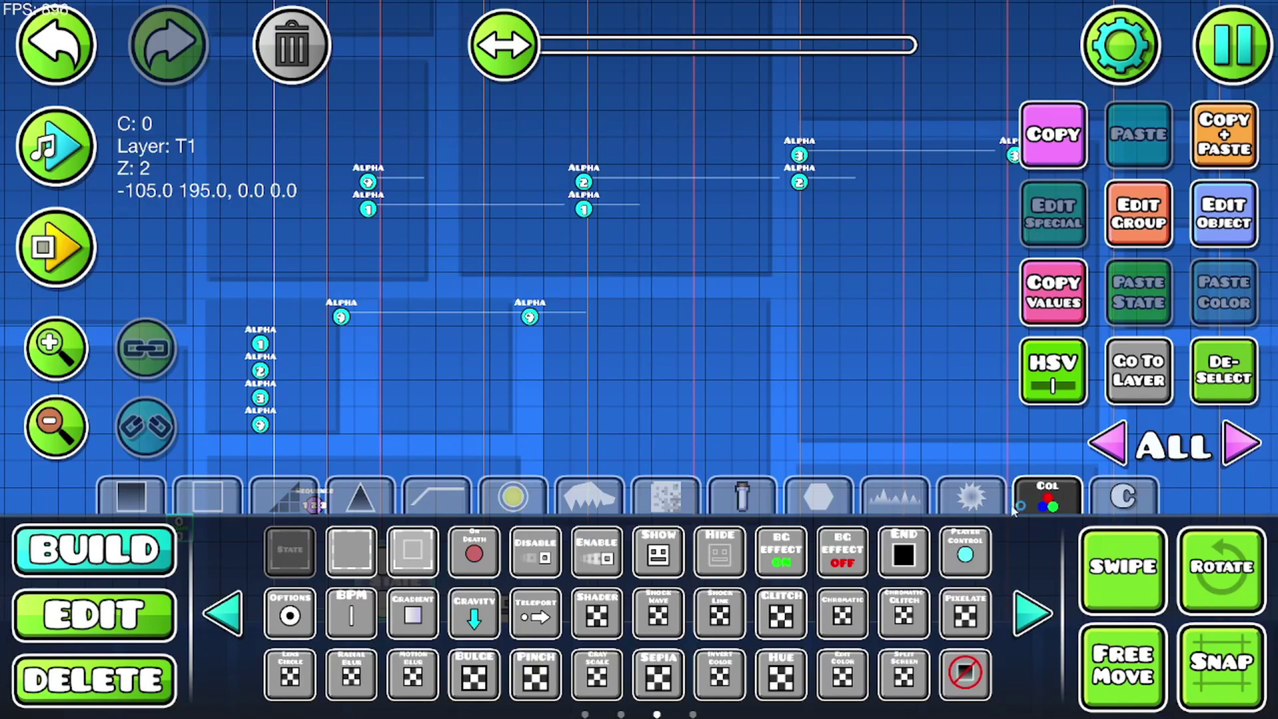
pyautogui.click(230, 619)
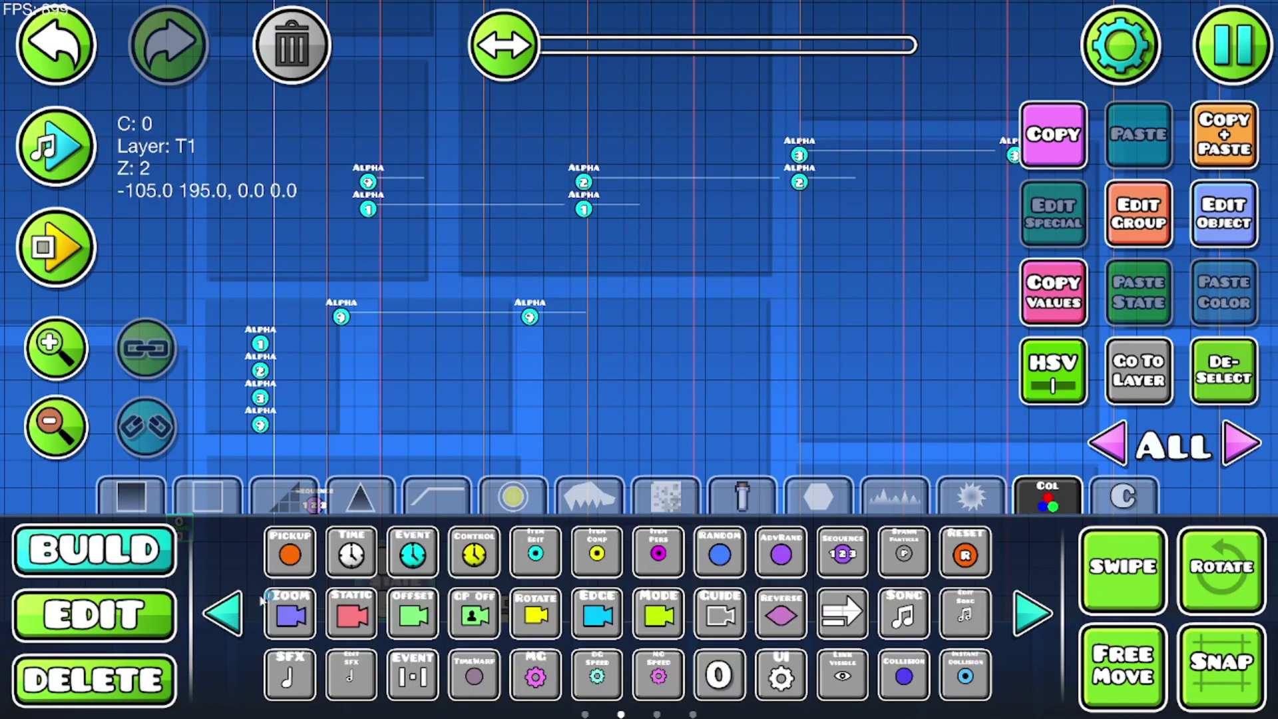
pyautogui.click(289, 674)
# - Assign the Voice Effect 02 sound (ID 7041) to the SFX trigger and enable Spawn Trigger with Multi Trigger
pyautogui.click(1223, 212)
pyautogui.click(1015, 94)
pyautogui.click(199, 191)
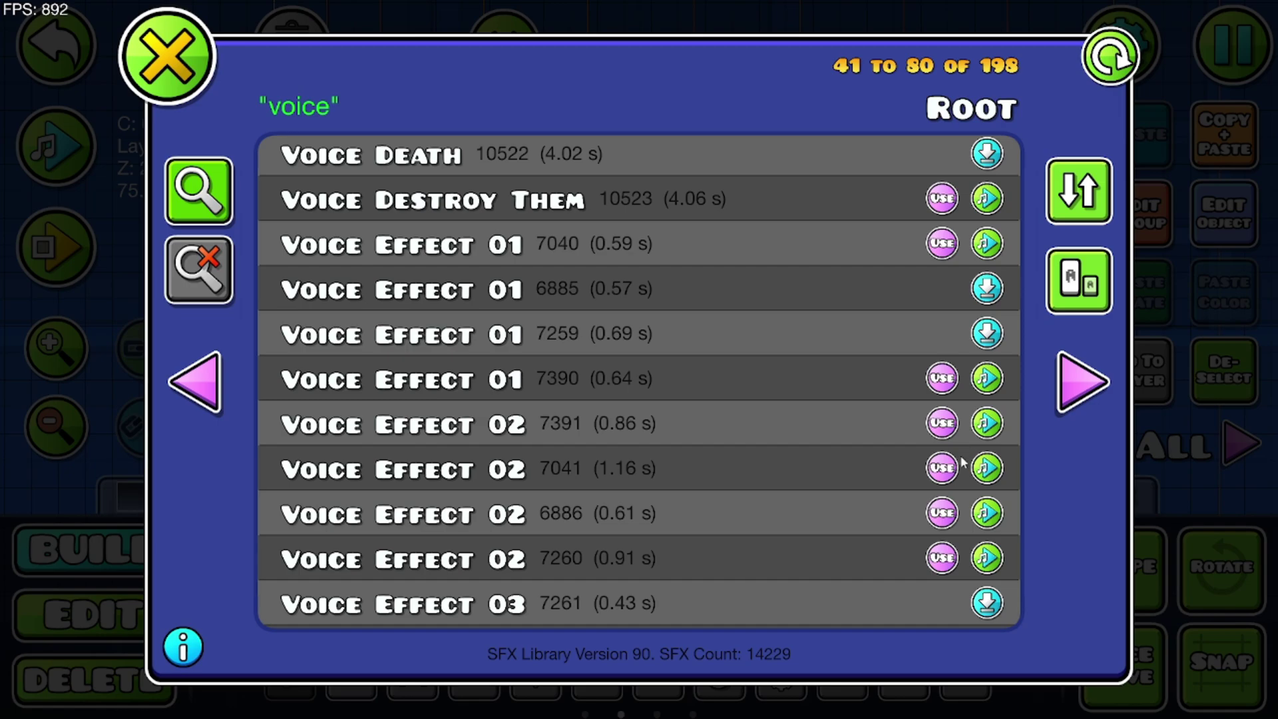
pyautogui.click(942, 468)
pyautogui.click(165, 56)
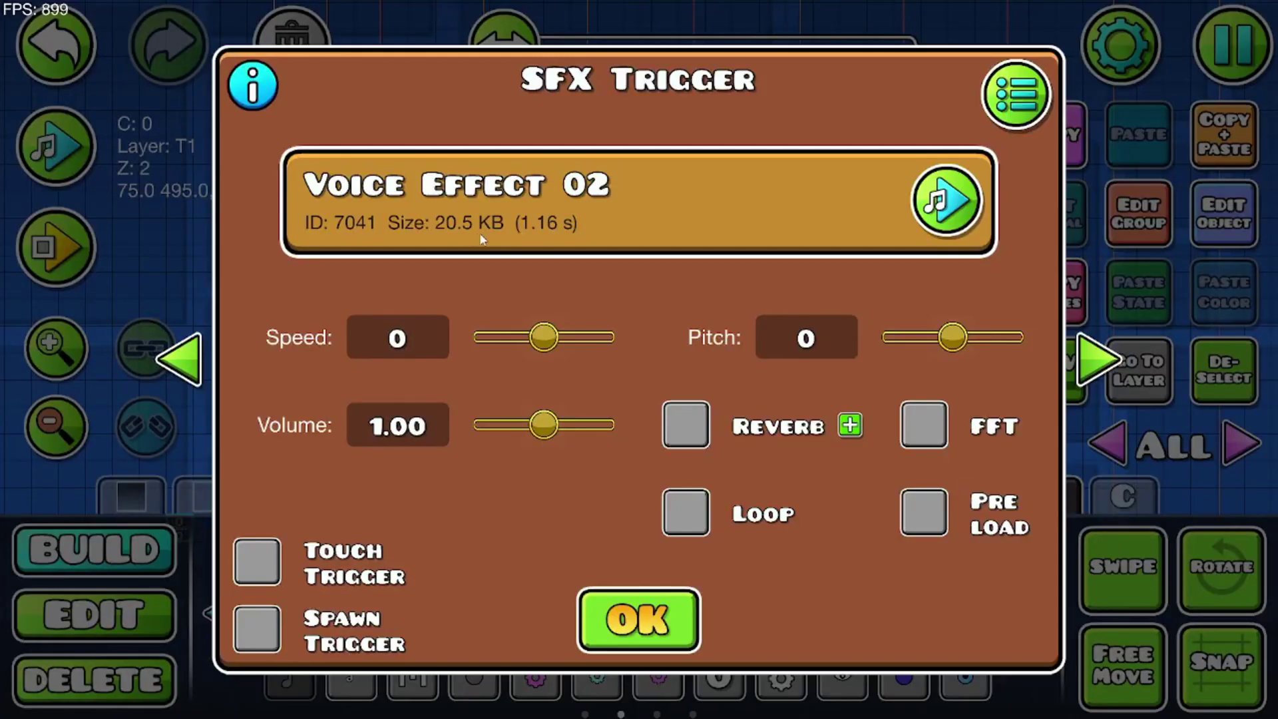
pyautogui.click(295, 647)
pyautogui.click(637, 645)
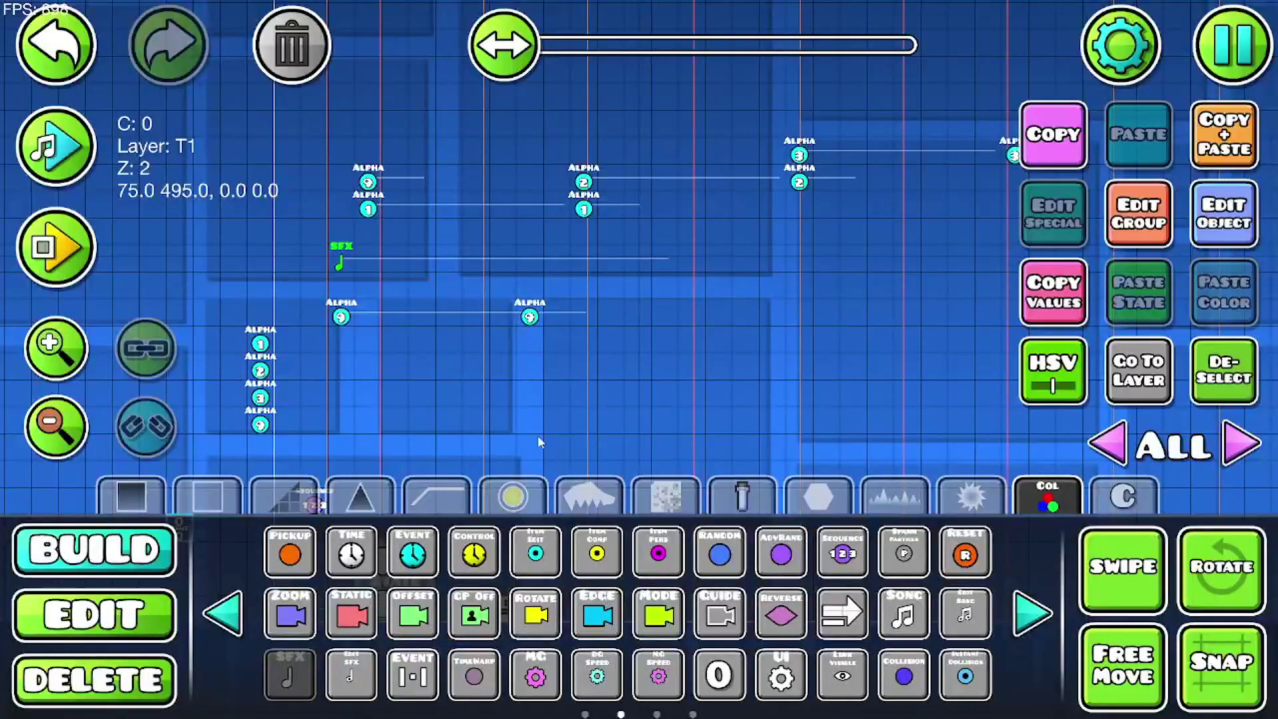
# - Move the SFX trigger directly above the first column of text Alpha triggers
pyautogui.press('s')
pyautogui.press('s')
pyautogui.press('2')
pyautogui.moveTo(721, 289); pyautogui.dragTo(761, 363)
pyautogui.press('w')
pyautogui.press('w')
pyautogui.press('d')
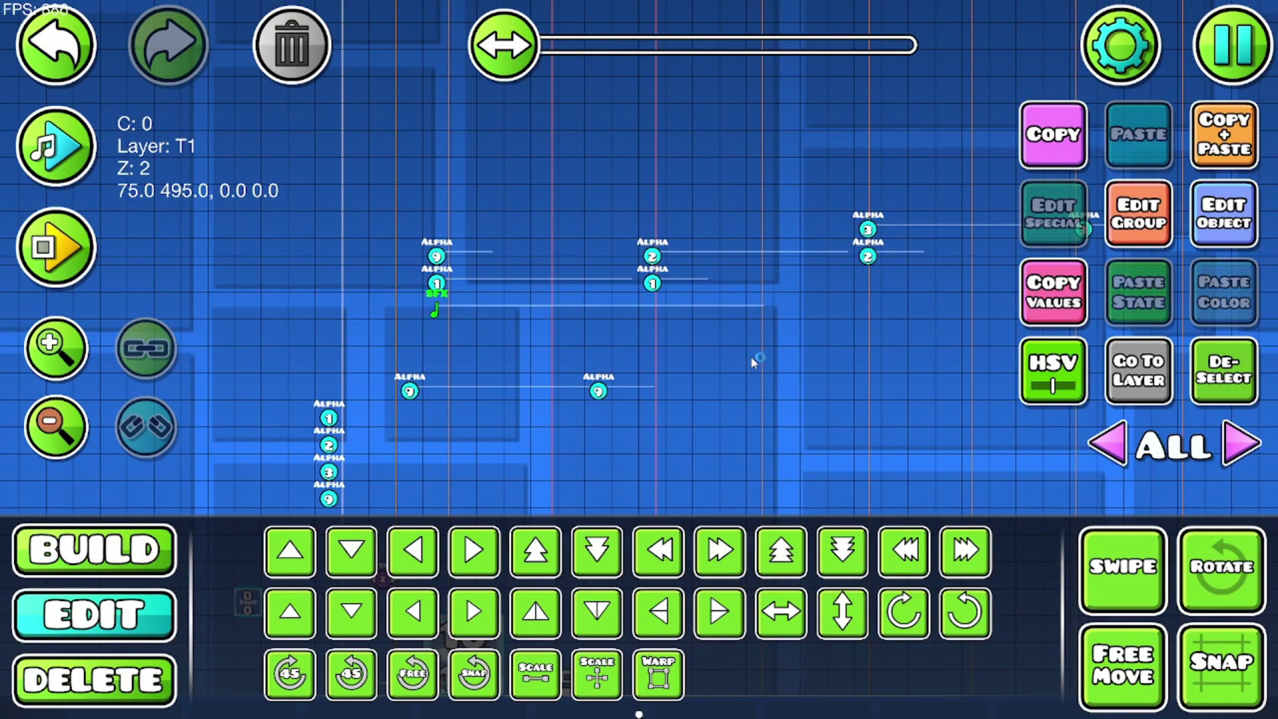
pyautogui.press('w')
pyautogui.press('w')
pyautogui.press('w')
pyautogui.press('w')
pyautogui.press('d')
pyautogui.press('d')
pyautogui.press('a')
pyautogui.press('a')
pyautogui.press('s')
pyautogui.moveTo(535, 217); pyautogui.dragTo(455, 280)
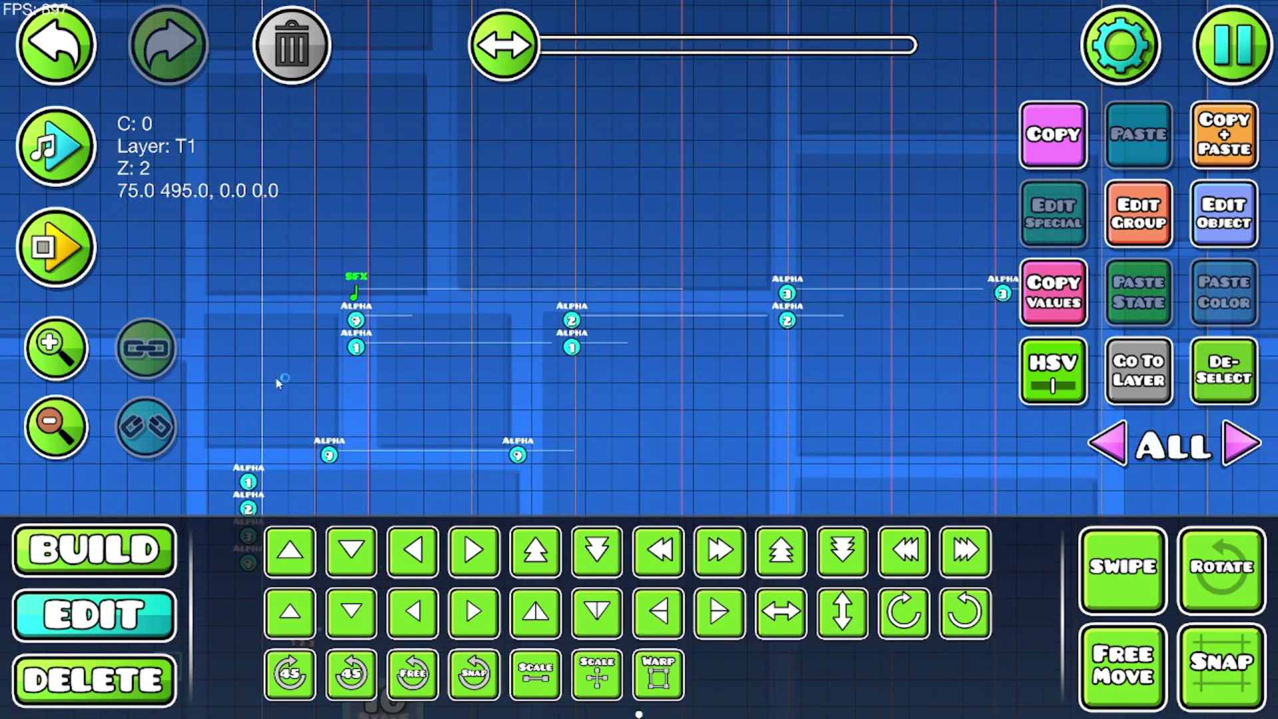
# - Add the SFX trigger to group 4 together with the Alpha triggers beneath it
pyautogui.moveTo(338, 357); pyautogui.dragTo(378, 311)
pyautogui.click(1167, 205)
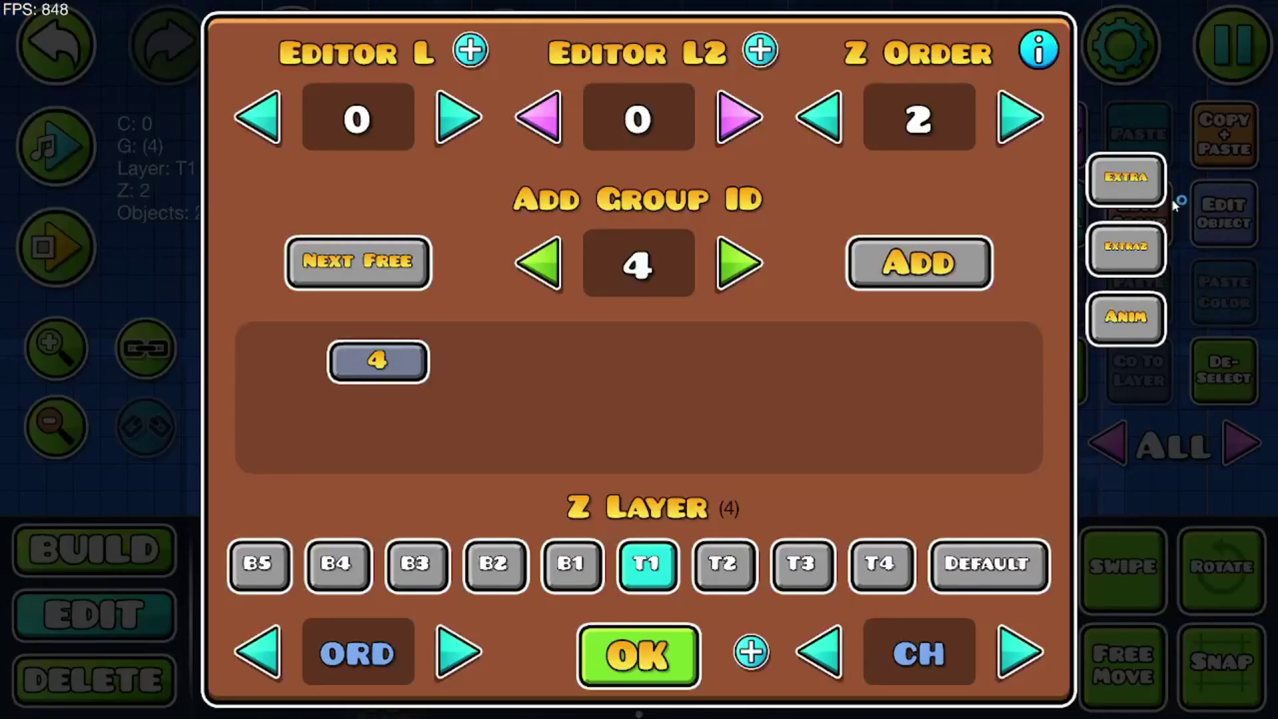
pyautogui.click(860, 278)
pyautogui.press('Escape')
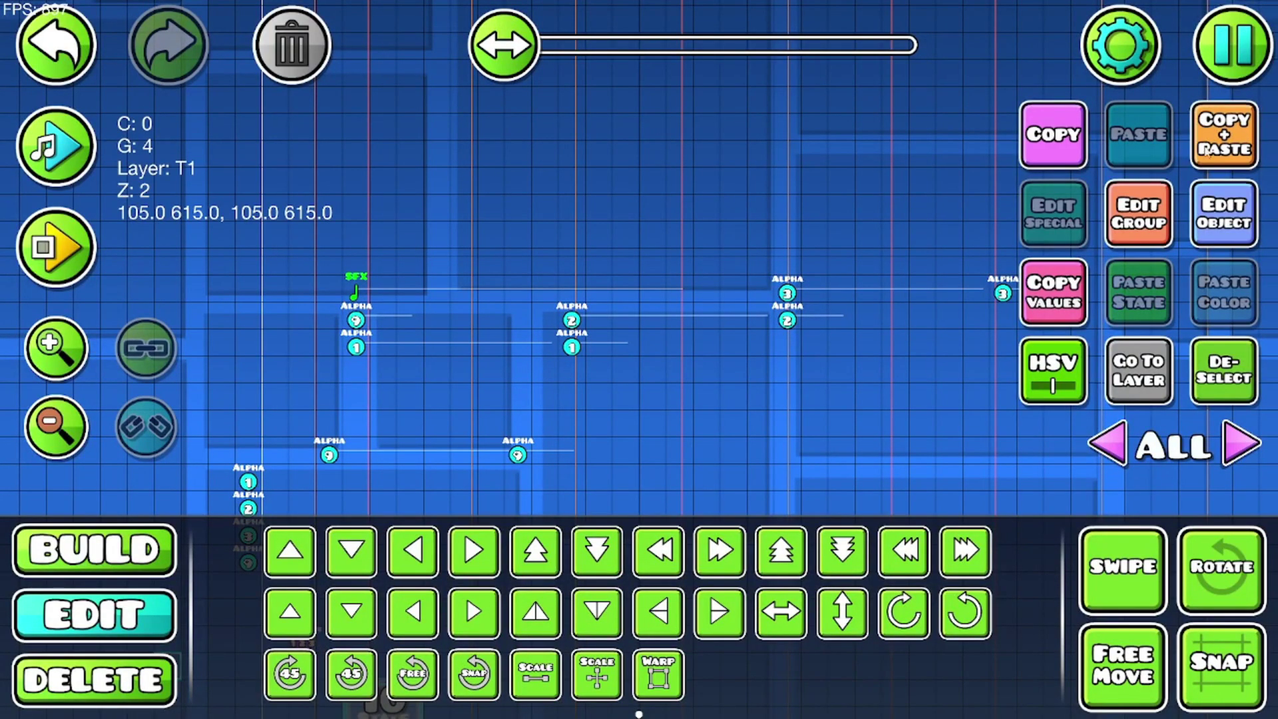
# - Copy the SFX trigger above the second and third Alpha trigger columns, assigning the copies to groups 5 and 6
pyautogui.click(1206, 150)
pyautogui.click(1201, 214)
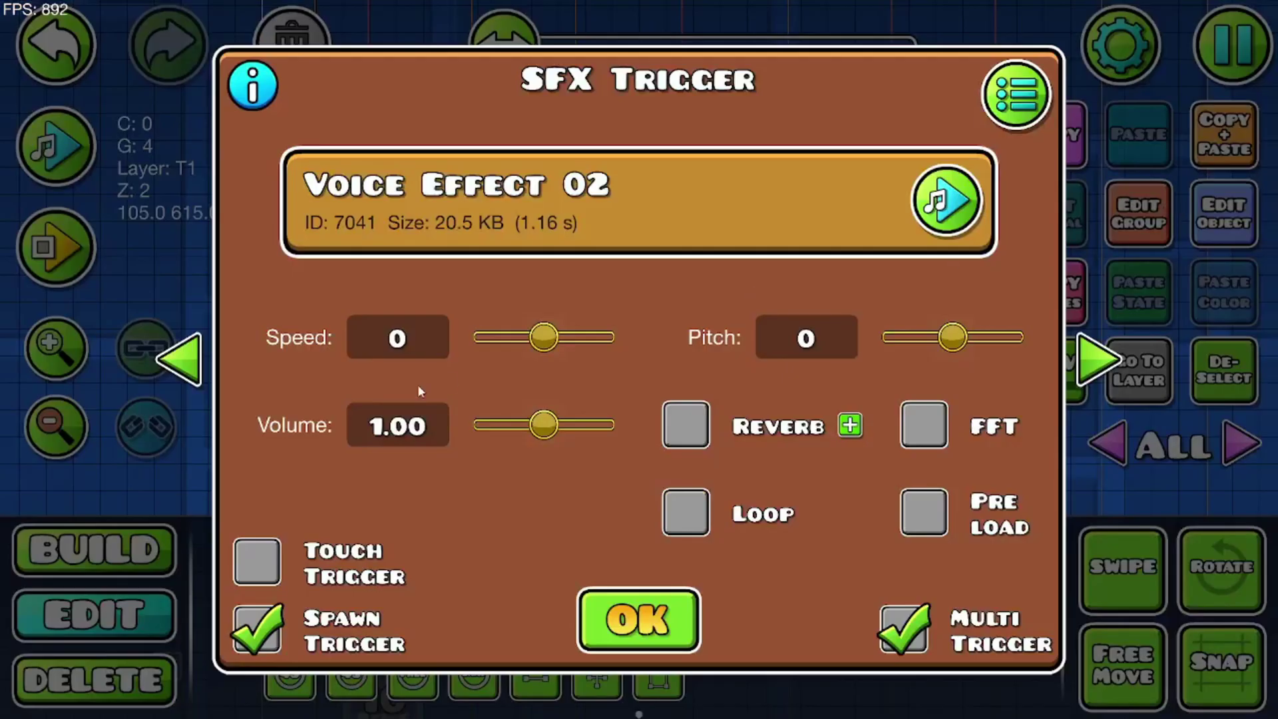
pyautogui.press('Escape')
pyautogui.moveTo(865, 266); pyautogui.dragTo(533, 306)
pyautogui.click(1128, 233)
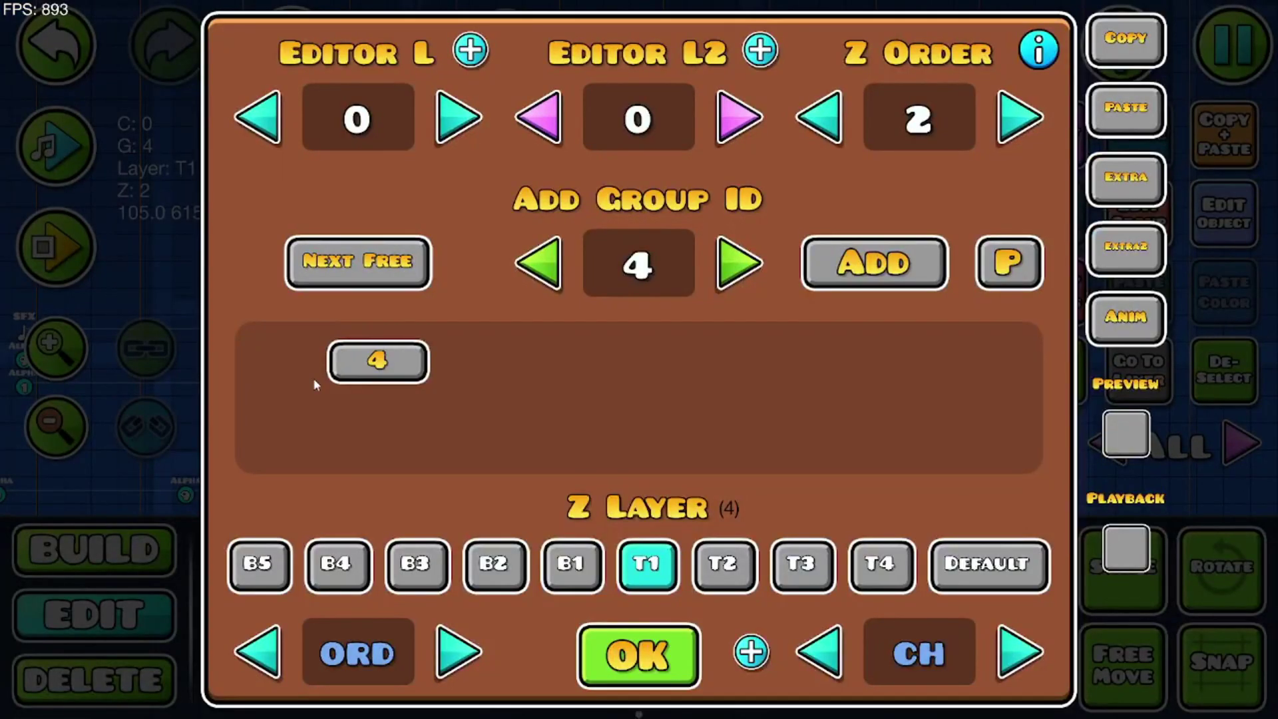
pyautogui.click(365, 365)
pyautogui.click(730, 268)
pyautogui.click(866, 267)
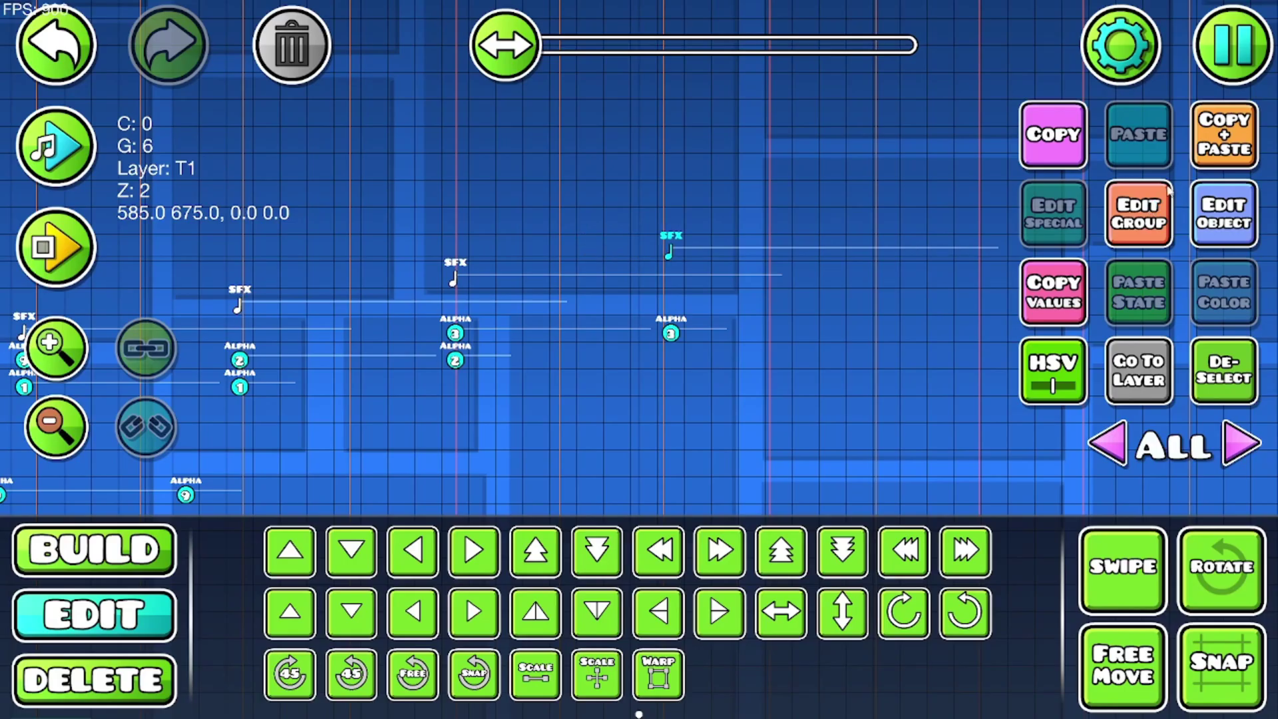
# - Remove group 6 from the SFX trigger copy above the last Alpha trigger
pyautogui.click(1138, 203)
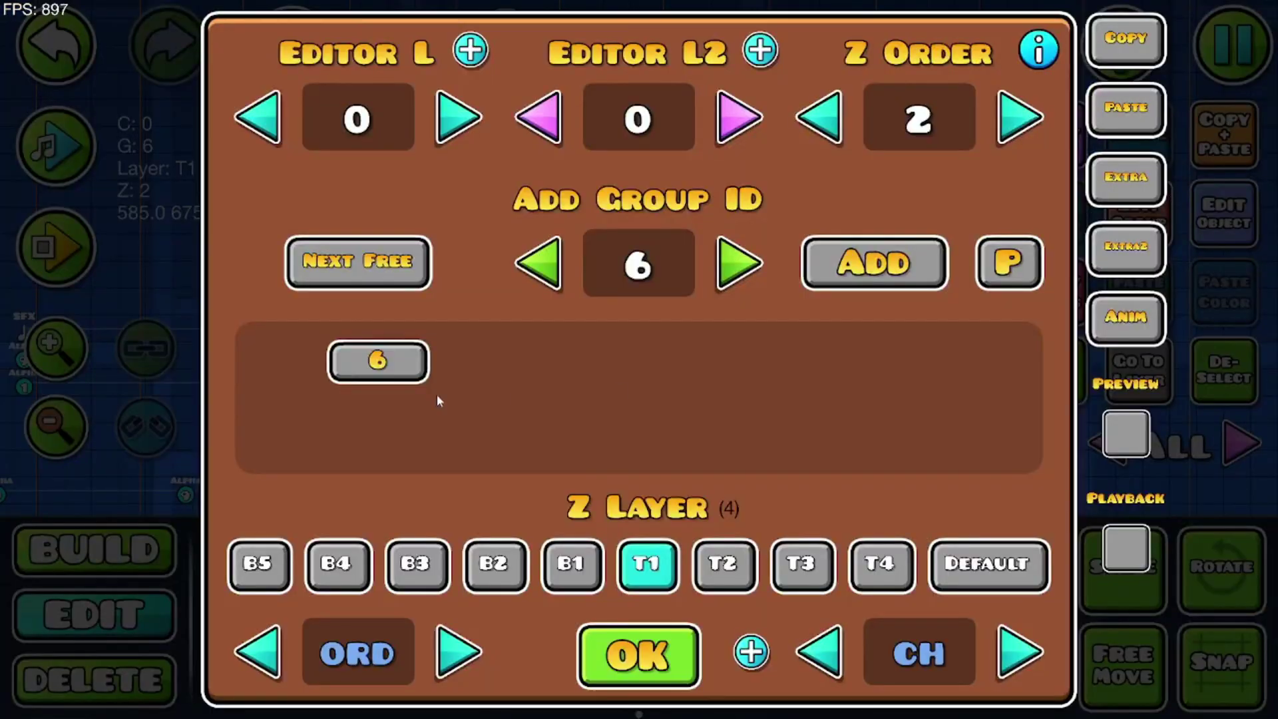
pyautogui.click(403, 378)
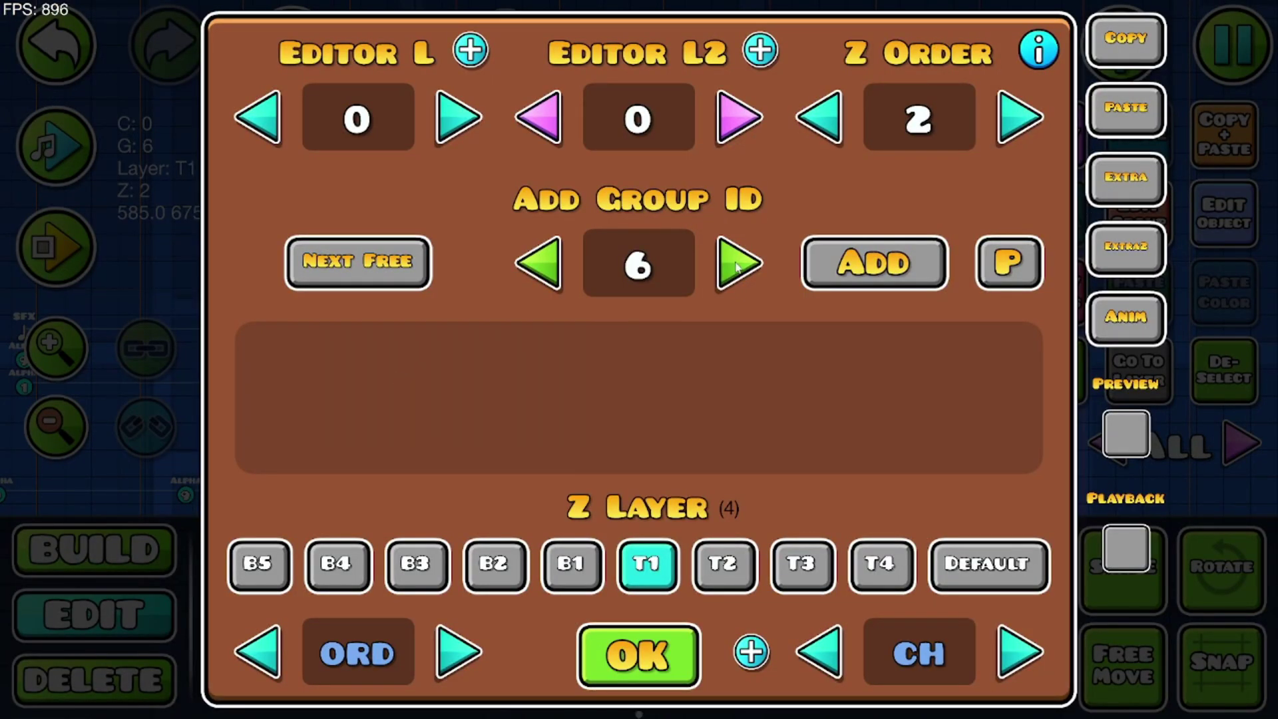
pyautogui.click(668, 639)
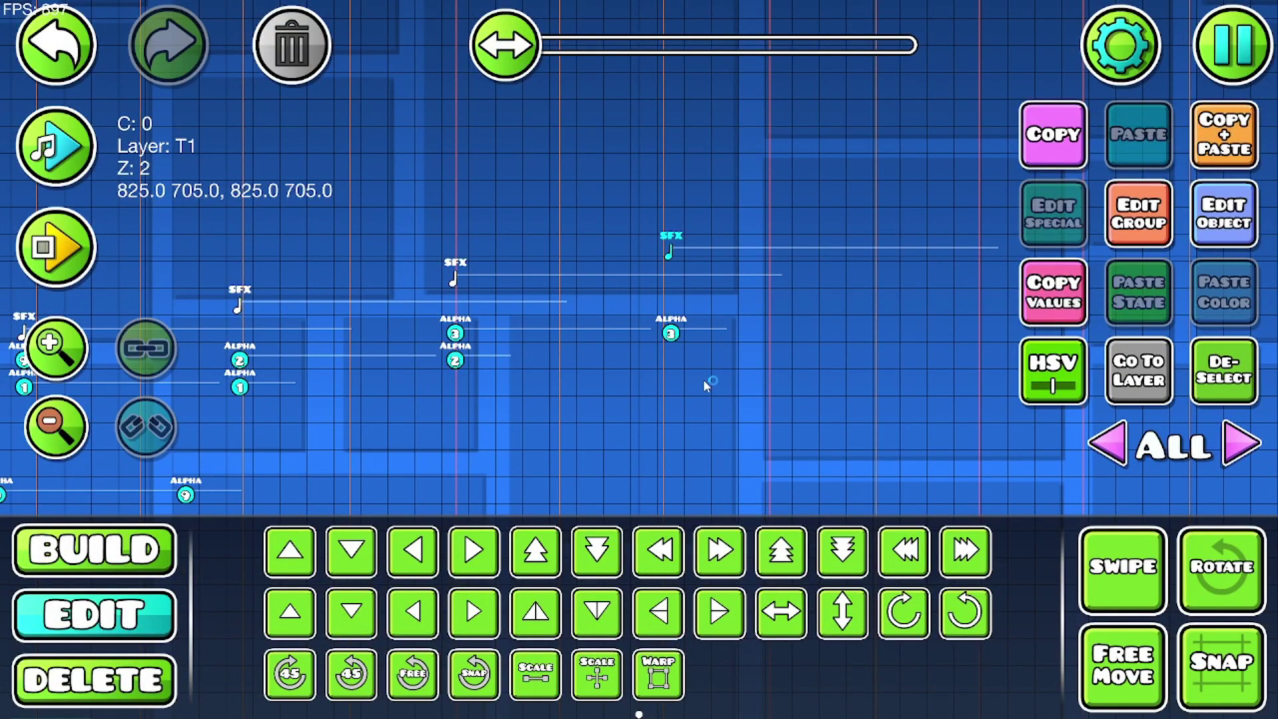
# - Playtest the level to hear the voice sounds with the character's text lines
pyautogui.press('Return')
pyautogui.press('space')
pyautogui.press('d')
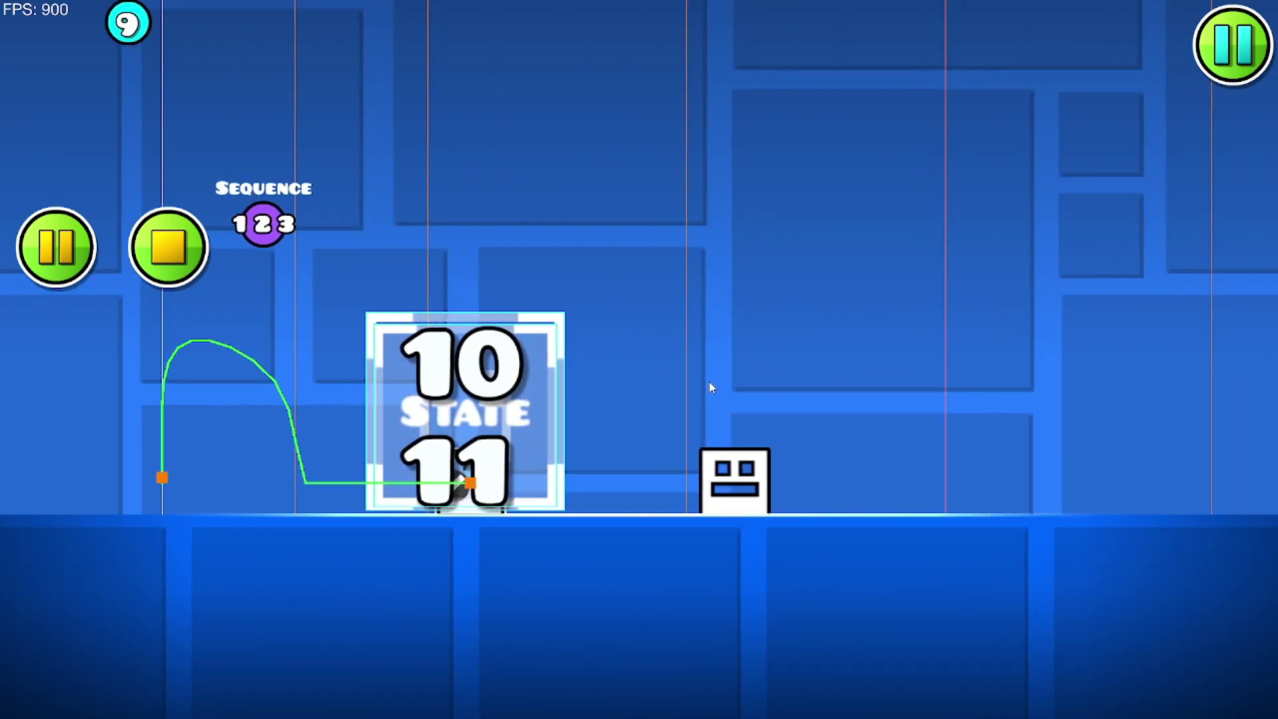
pyautogui.press('Return')
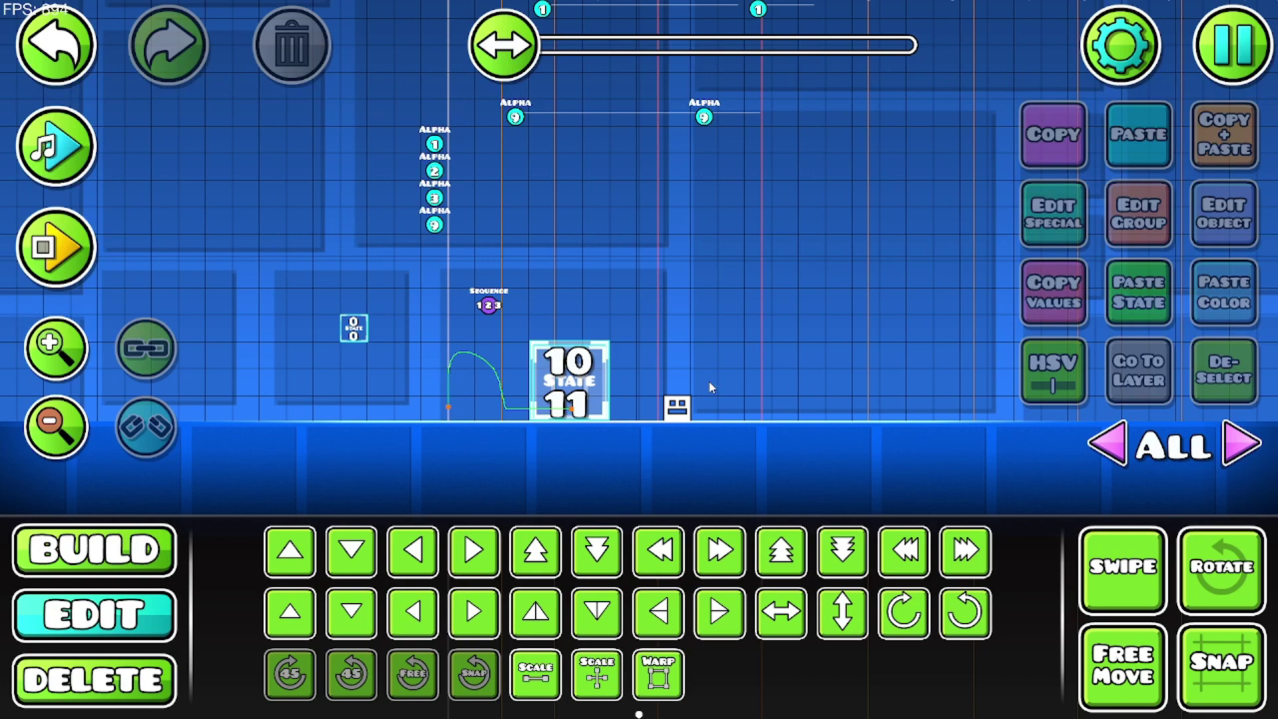
# - Move the circle's fade-in and fade-out Alpha triggers one grid unit up and left
pyautogui.click(56, 426)
pyautogui.moveTo(556, 226); pyautogui.dragTo(359, 316)
pyautogui.click(56, 426)
pyautogui.moveTo(707, 268); pyautogui.dragTo(694, 298)
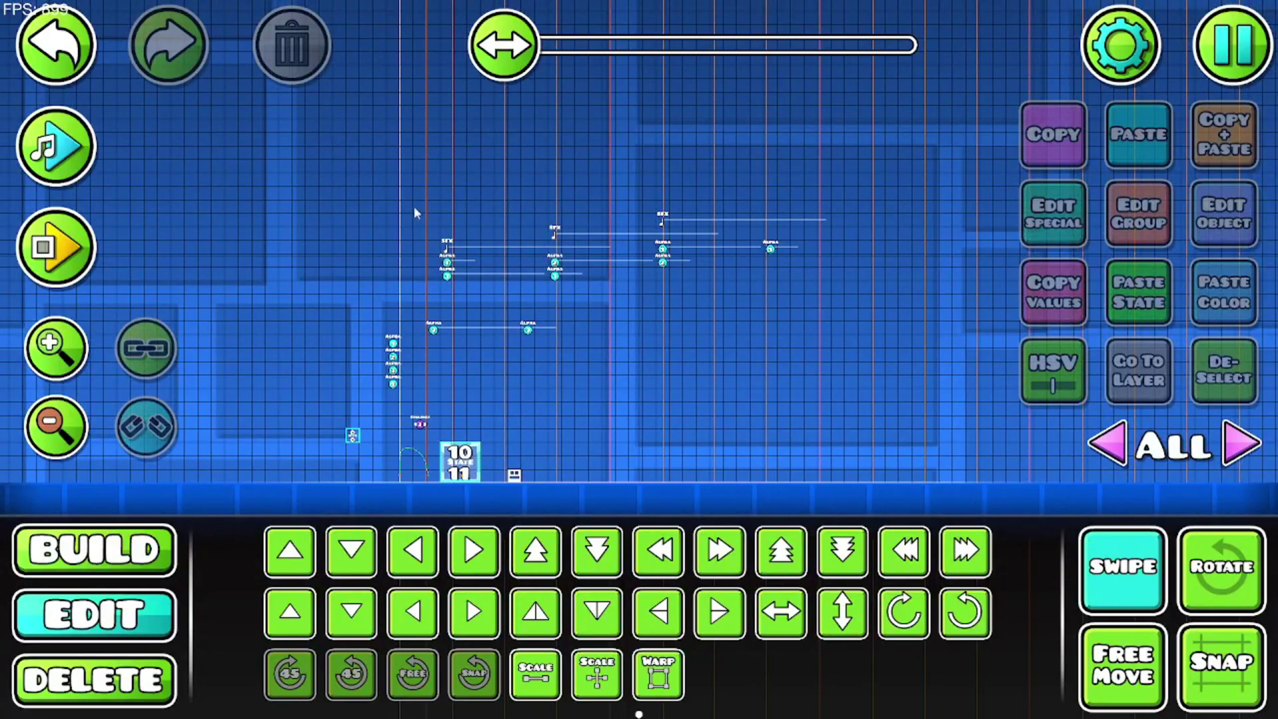
pyautogui.moveTo(418, 206); pyautogui.dragTo(559, 288)
pyautogui.click(1218, 365)
pyautogui.moveTo(666, 324); pyautogui.dragTo(385, 346)
pyautogui.click(1222, 370)
pyautogui.moveTo(616, 340); pyautogui.dragTo(398, 325)
pyautogui.press('w')
pyautogui.click(1223, 370)
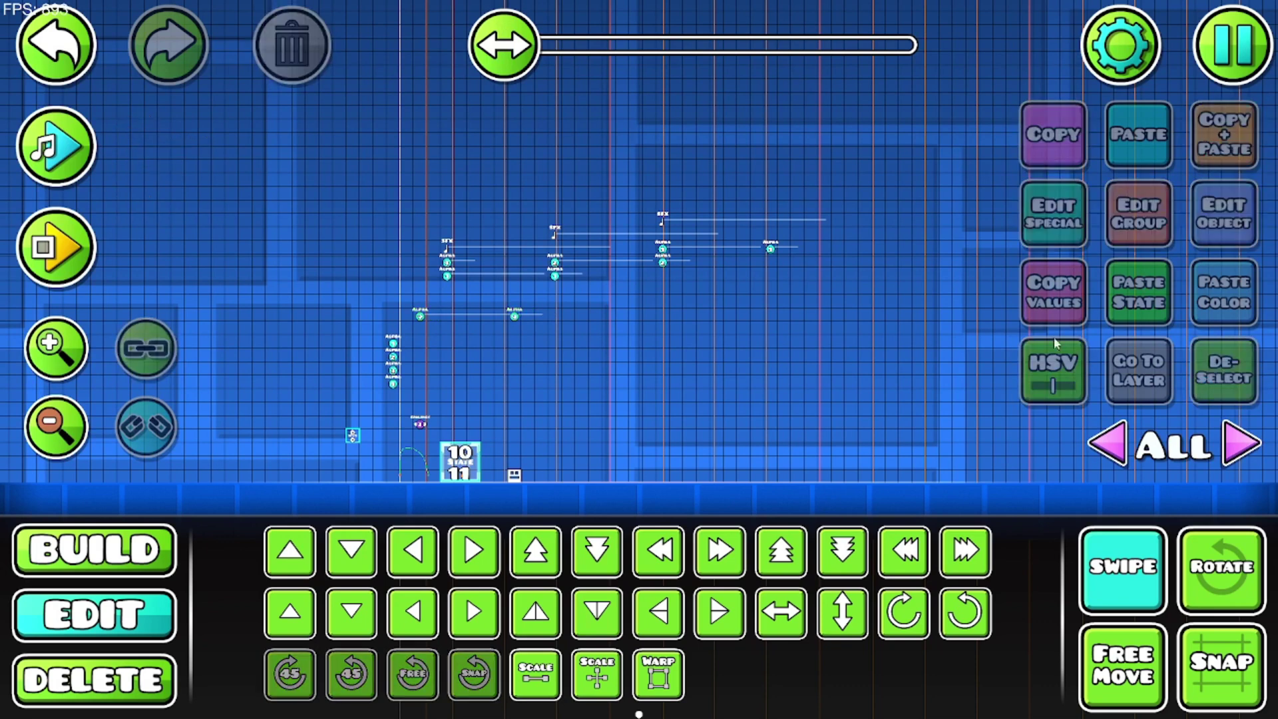
# - Move the second line's SFX and Alpha triggers in group 5 up and left, stacking them just above the first line's triggers
pyautogui.moveTo(507, 226); pyautogui.dragTo(571, 283)
pyautogui.press('w')
pyautogui.press('w')
pyautogui.press('w')
pyautogui.press('a')
pyautogui.press('a')
pyautogui.press('a')
pyautogui.press('a')
pyautogui.press('a')
pyautogui.press('a')
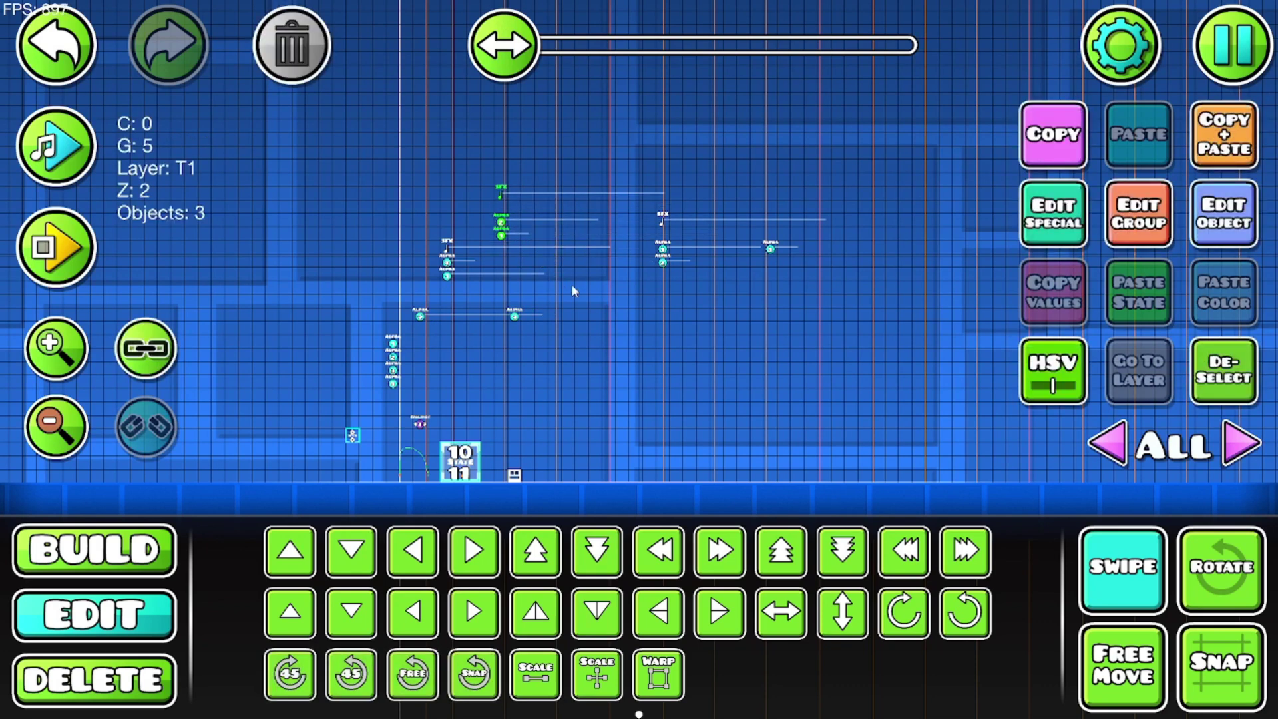
pyautogui.press('a')
pyautogui.click(1223, 370)
# - Move the third line's SFX and Alpha triggers, including the final group 7 Alpha trigger, up and left above the second line's triggers
pyautogui.moveTo(920, 212); pyautogui.dragTo(629, 306)
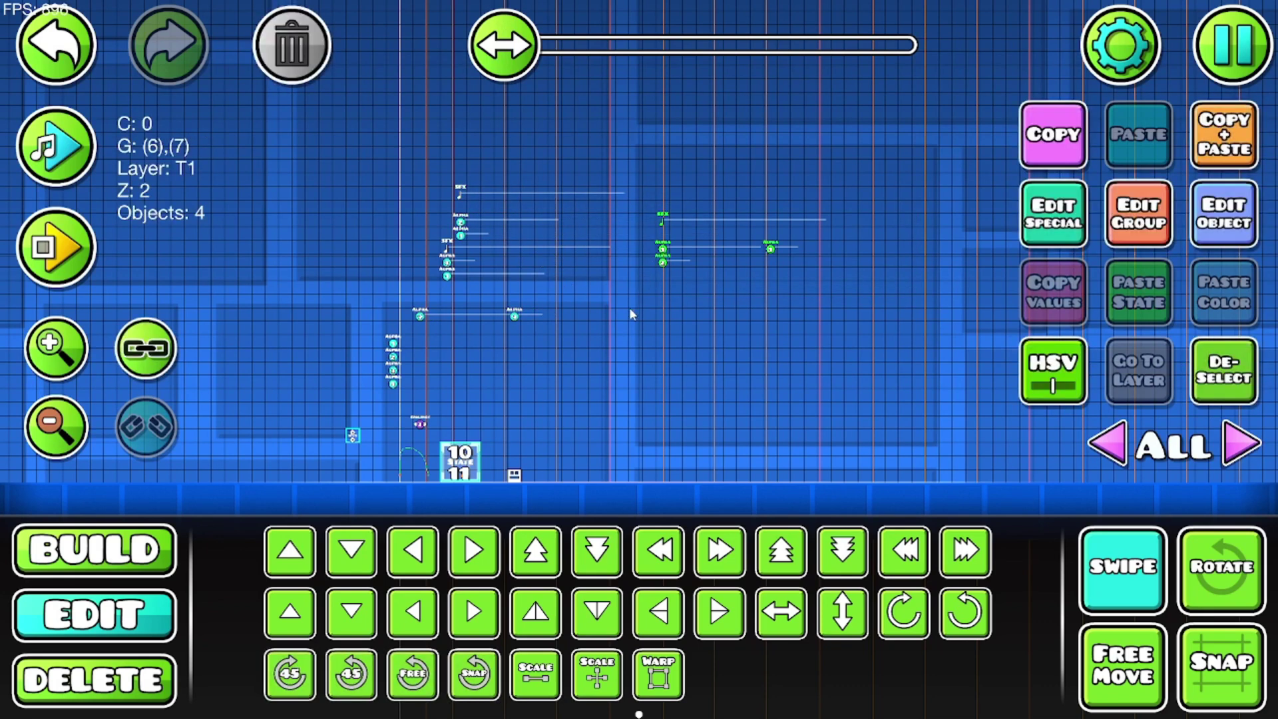
pyautogui.press('w')
pyautogui.press('w')
pyautogui.press('w')
pyautogui.press('a')
pyautogui.press('a')
pyautogui.press('a')
pyautogui.press('a')
pyautogui.press('w')
pyautogui.press('w')
pyautogui.press('a')
pyautogui.press('a')
pyautogui.press('a')
pyautogui.press('a')
pyautogui.press('a')
pyautogui.press('a')
pyautogui.press('a')
pyautogui.press('a')
pyautogui.press('w')
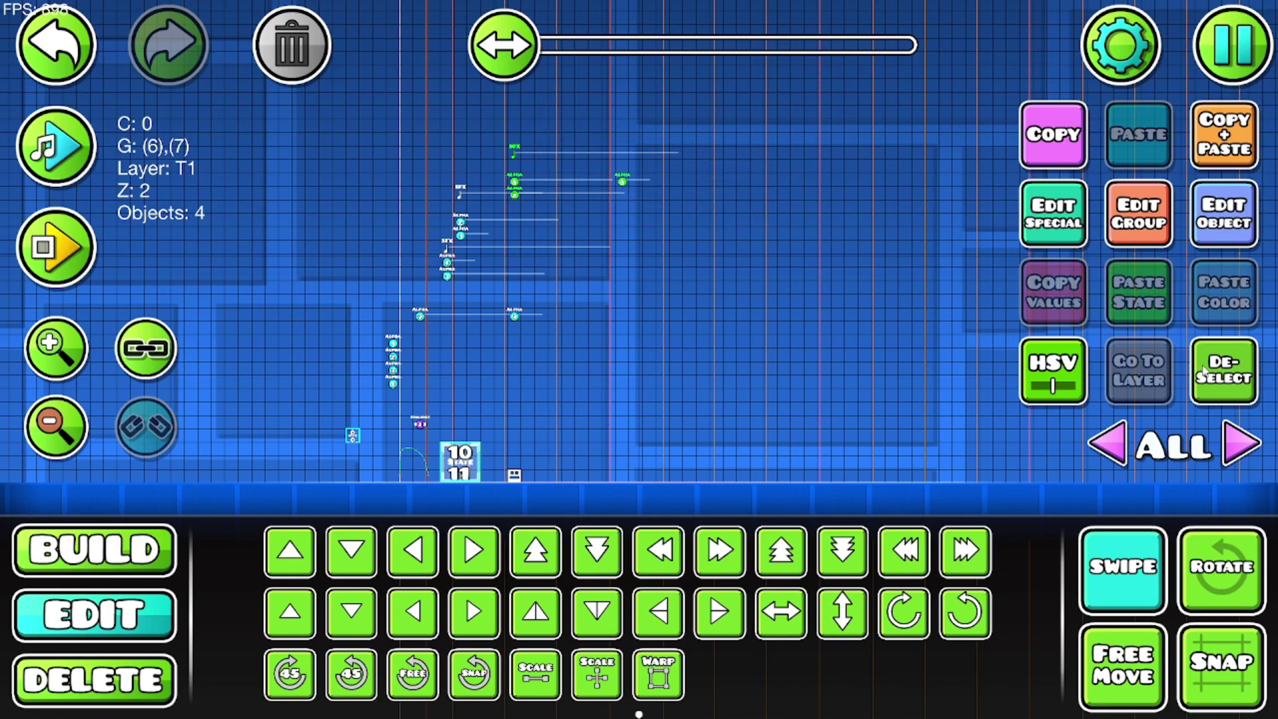
pyautogui.press('s')
pyautogui.press('a')
pyautogui.press('a')
pyautogui.click(1206, 368)
# - Move the final Alpha trigger in group 7 up and left to the top of the compacted trigger stack
pyautogui.moveTo(727, 122); pyautogui.dragTo(532, 217)
pyautogui.press('w')
pyautogui.press('a')
pyautogui.press('a')
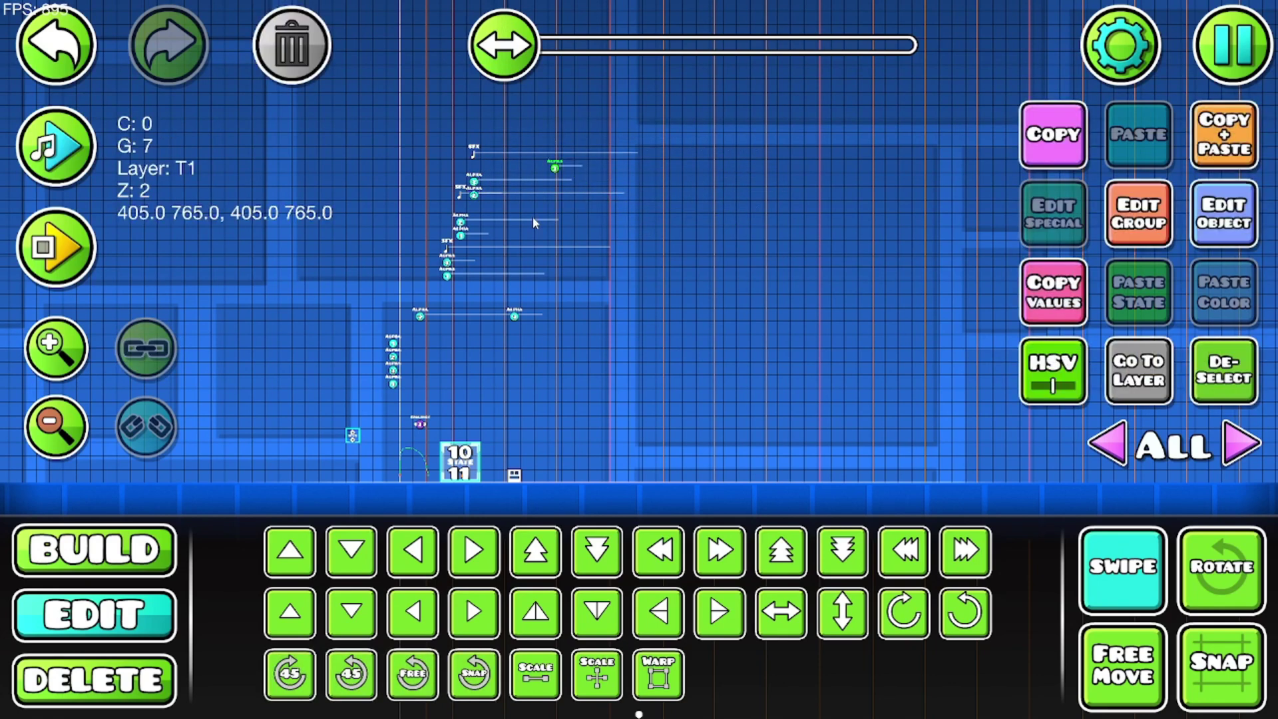
pyautogui.press('w')
pyautogui.press('a')
pyautogui.press('a')
pyautogui.press('w')
pyautogui.press('a')
pyautogui.press('a')
pyautogui.press('a')
# - Playtest the level and move the player right into the state block to check the circle indicator's fade-in above the character
pyautogui.press('Return')
pyautogui.press('d')
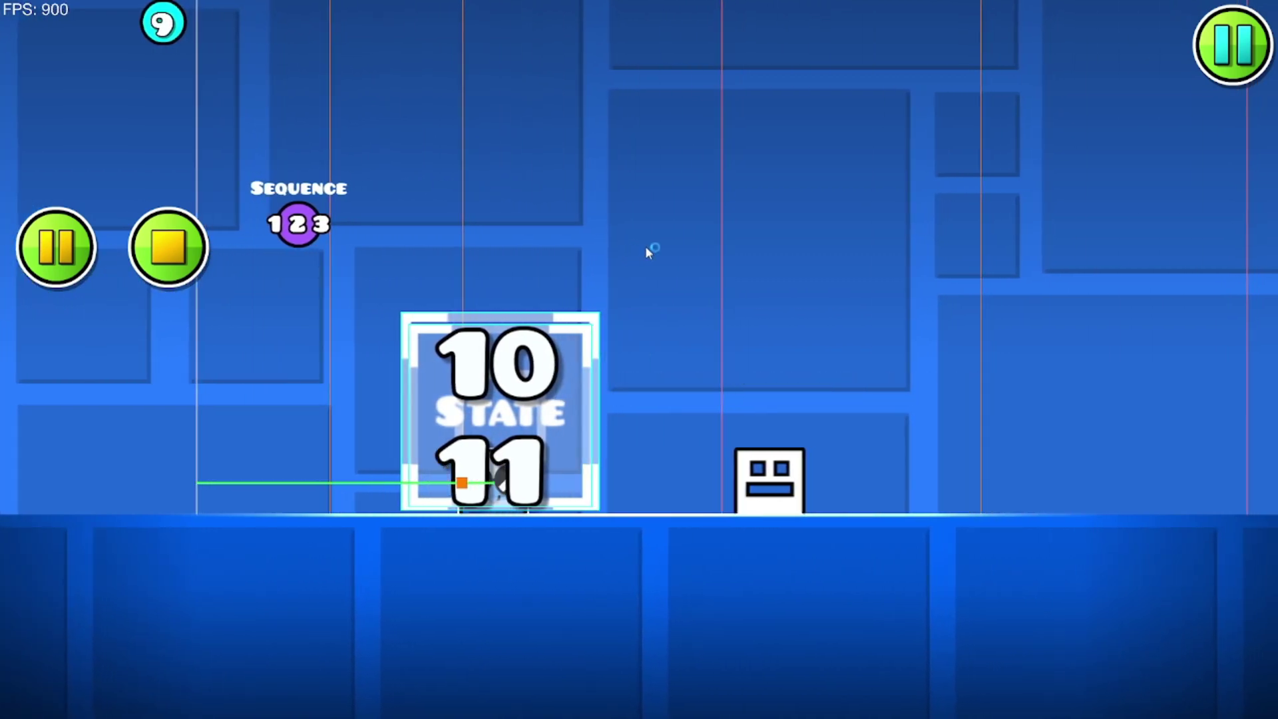
pyautogui.press('Return')
pyautogui.press('Return')
pyautogui.press('d')
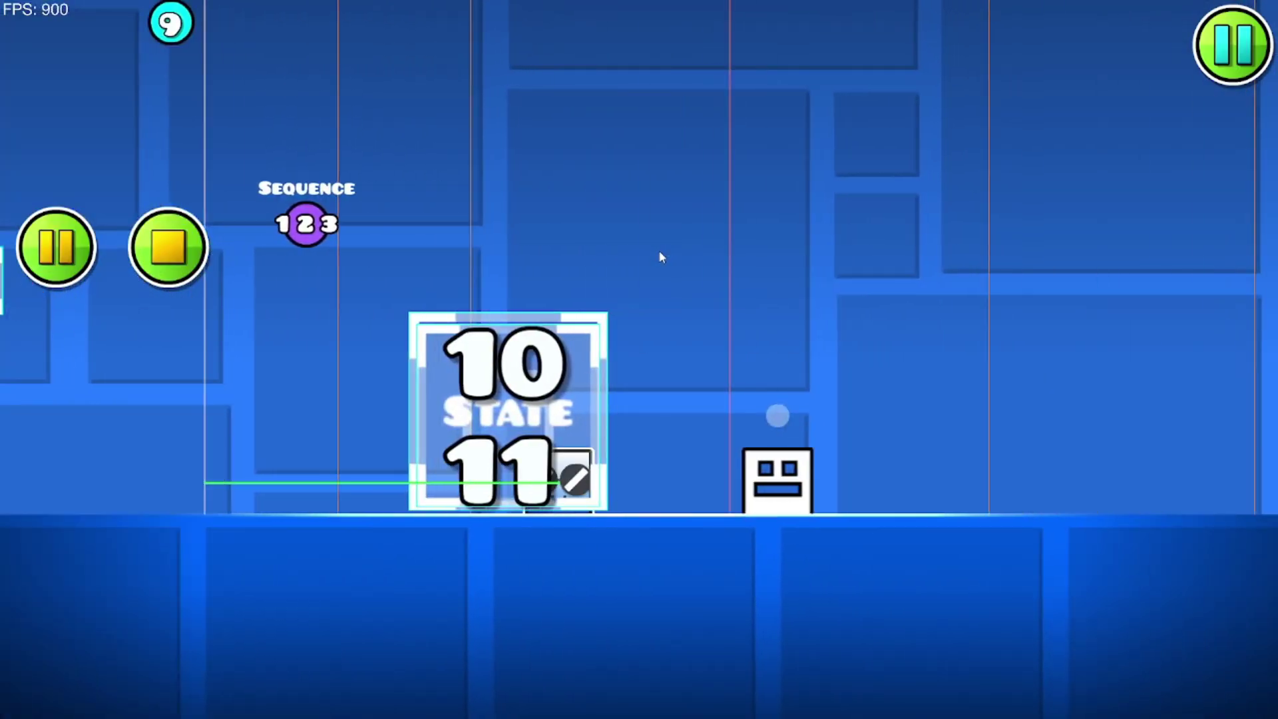
# - Jump and move the player back and forth around the talking character to test its behaviour in the playtest
pyautogui.press('space')
pyautogui.press('d')
pyautogui.press('a')
pyautogui.press('space')
pyautogui.press('d')
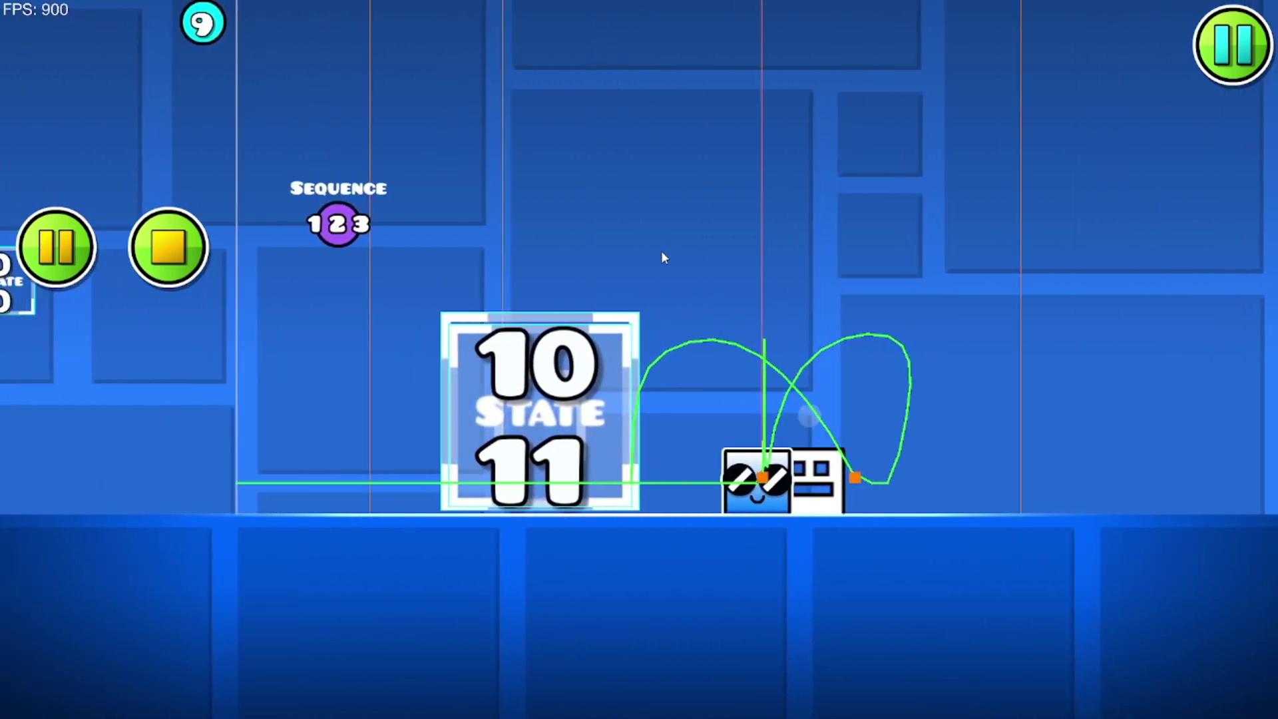
pyautogui.press('a')
pyautogui.press('space')
pyautogui.press('space')
pyautogui.press('a')
pyautogui.press('space')
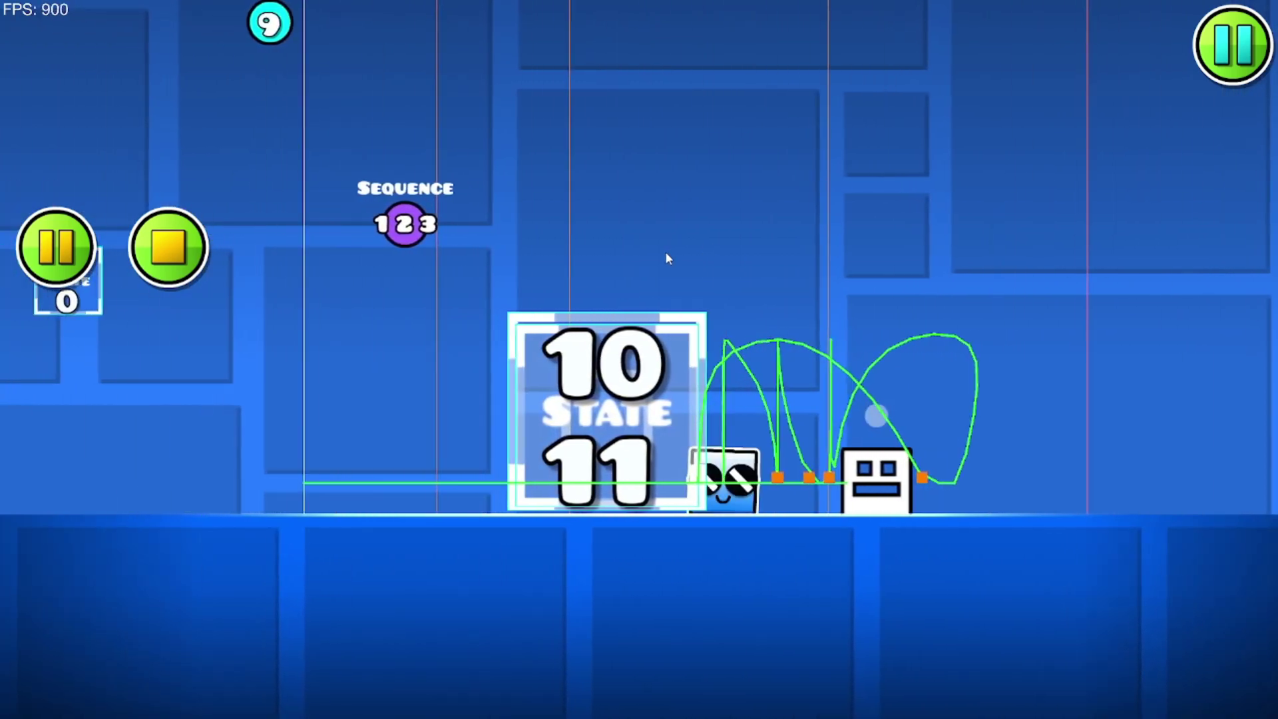
pyautogui.press('d')
pyautogui.press('space')
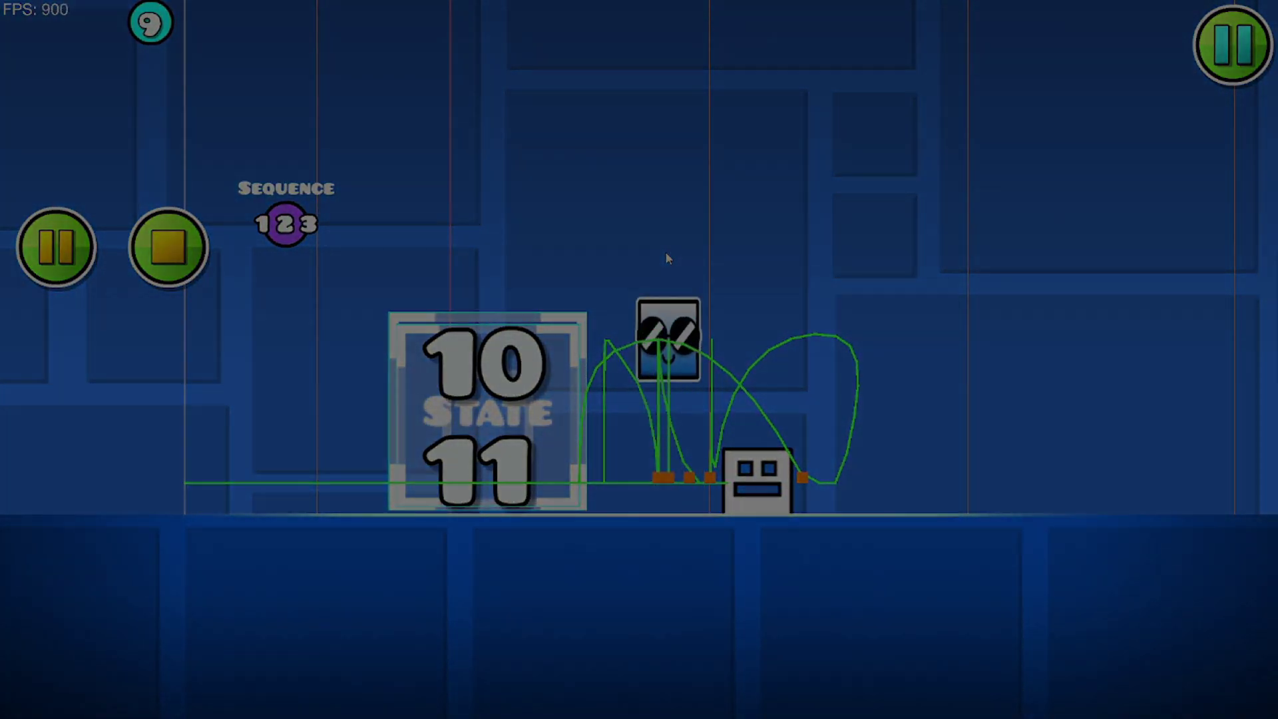